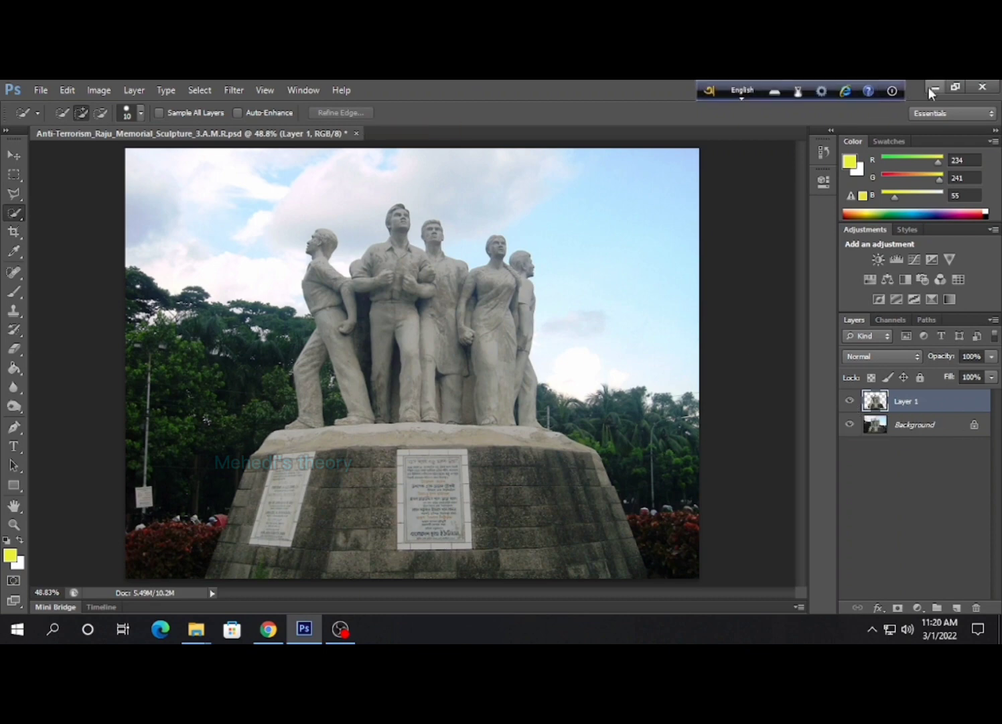
Drag the cut-out sculpture onto the white canvas, scale it down and place it bottom centre.
{"action": "left_click_drag", "start_coordinate": [682, 269], "coordinate": [525, 318]}
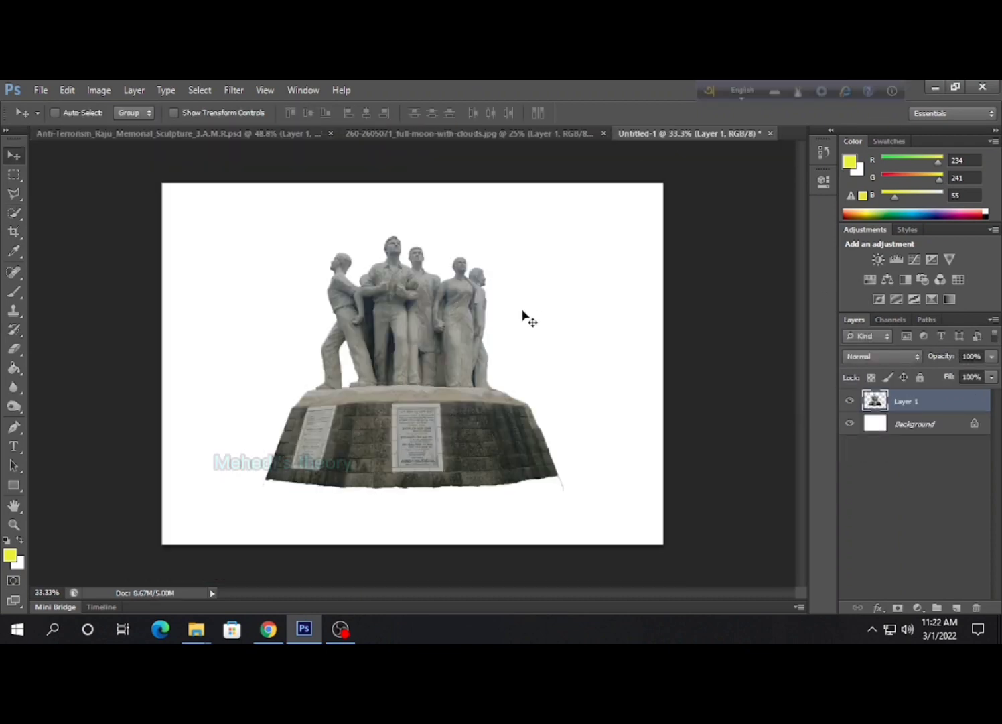
{"action": "key", "text": "ctrl+t"}
{"action": "left_click_drag", "start_coordinate": [562, 232], "coordinate": [511, 282]}
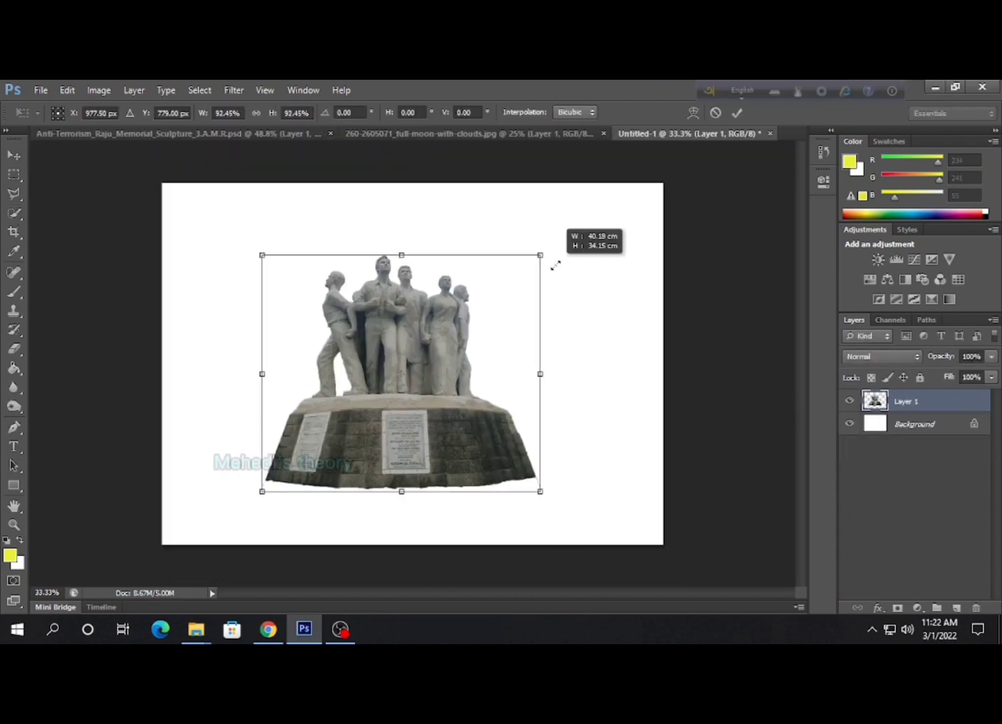
{"action": "left_click_drag", "start_coordinate": [477, 327], "coordinate": [501, 386]}
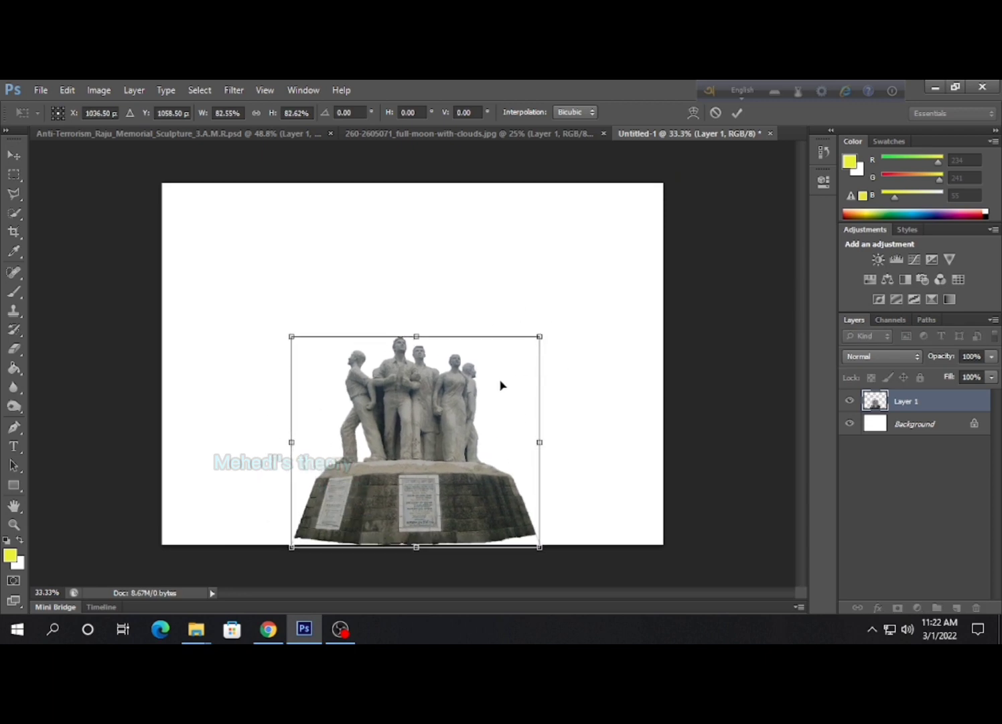
{"action": "left_click", "coordinate": [14, 174]}
{"action": "left_click", "coordinate": [447, 296]}
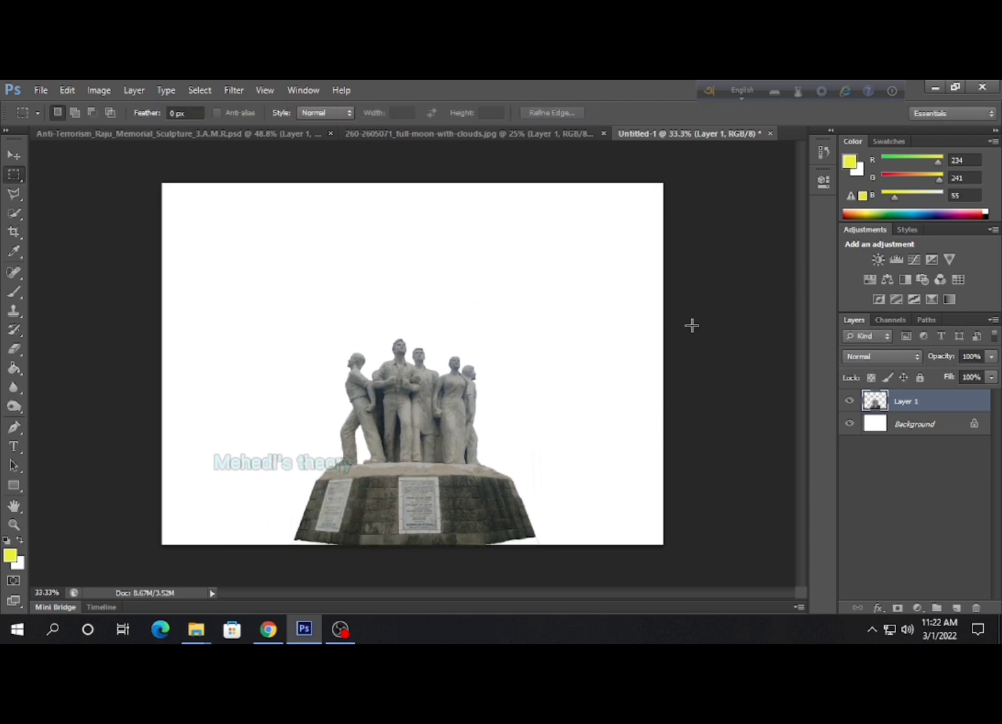
Isolate the trees with Color Range and Inverse, copying them onto their own layer.
{"action": "left_click", "coordinate": [231, 216]}
{"action": "left_click", "coordinate": [754, 221]}
{"action": "left_click", "coordinate": [200, 90]}
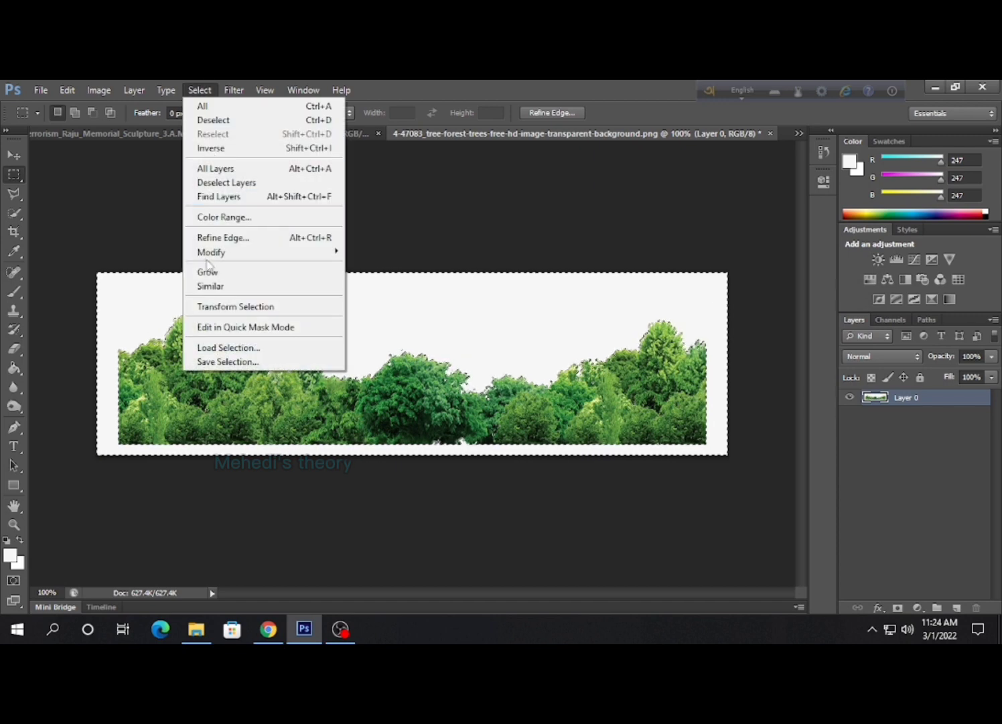
{"action": "left_click", "coordinate": [246, 201]}
{"action": "key", "text": "ctrl+j"}
{"action": "left_click", "coordinate": [849, 422]}
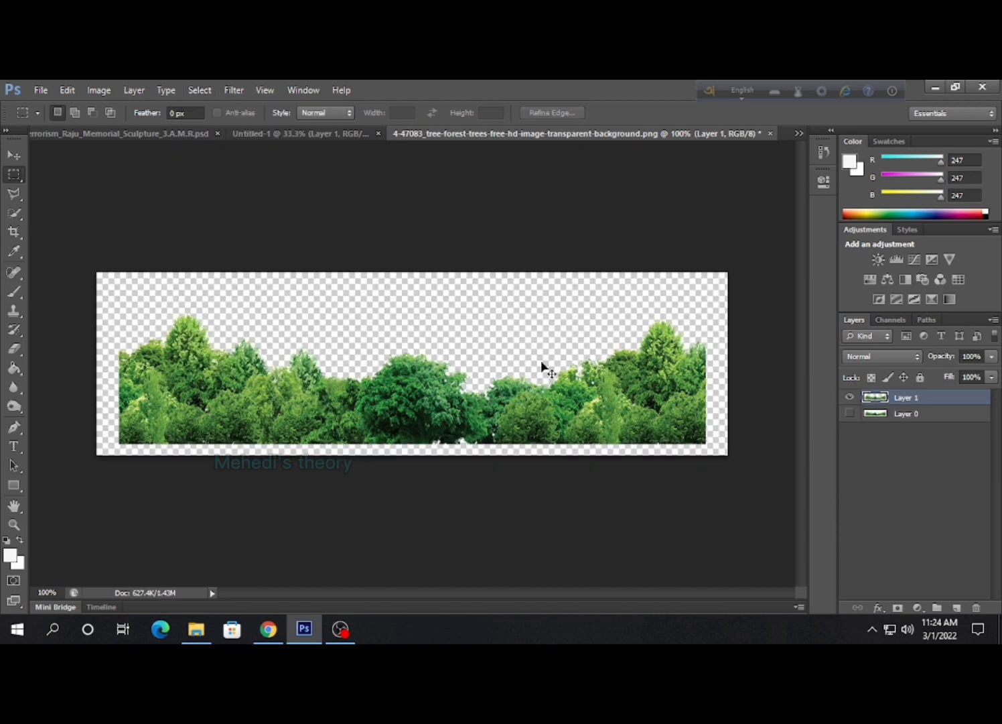
Paste the trees into the composite and stretch them into a wide band behind the sculpture.
{"action": "key", "text": "ctrl+shift+Tab"}
{"action": "left_click", "coordinate": [915, 423]}
{"action": "key", "text": "ctrl+v"}
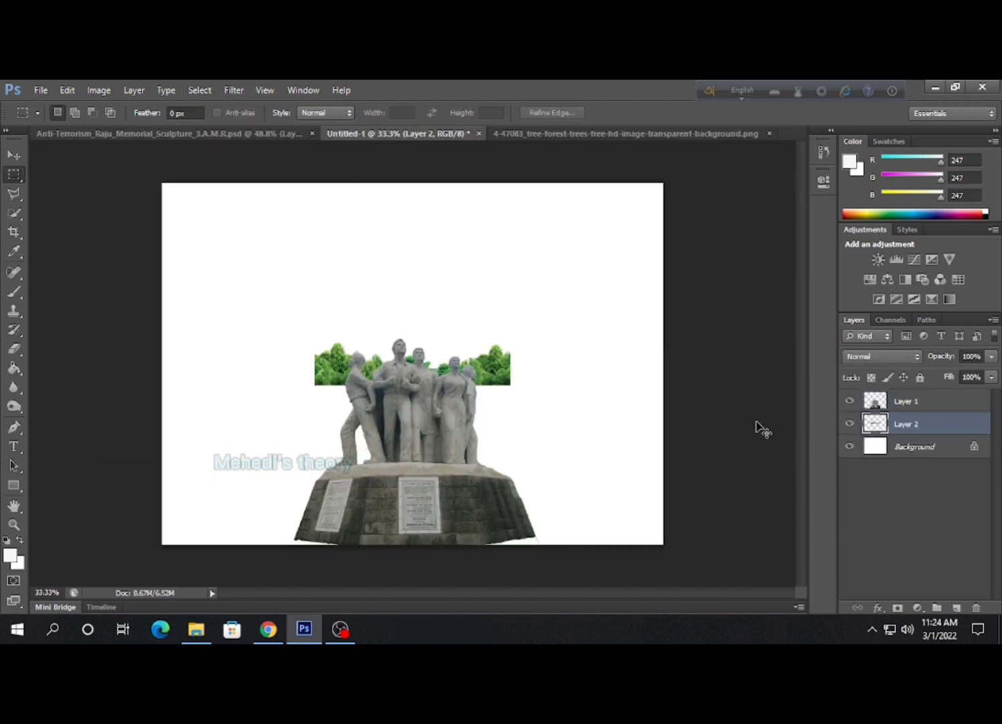
{"action": "key", "text": "ctrl+t"}
{"action": "mouse_move", "coordinate": [510, 389]}
{"action": "left_mouse_down"}
{"action": "mouse_move", "coordinate": [600, 420]}
{"action": "mouse_move", "coordinate": [533, 445]}
{"action": "mouse_move", "coordinate": [669, 477]}
{"action": "mouse_move", "coordinate": [662, 473]}
{"action": "left_mouse_up"}
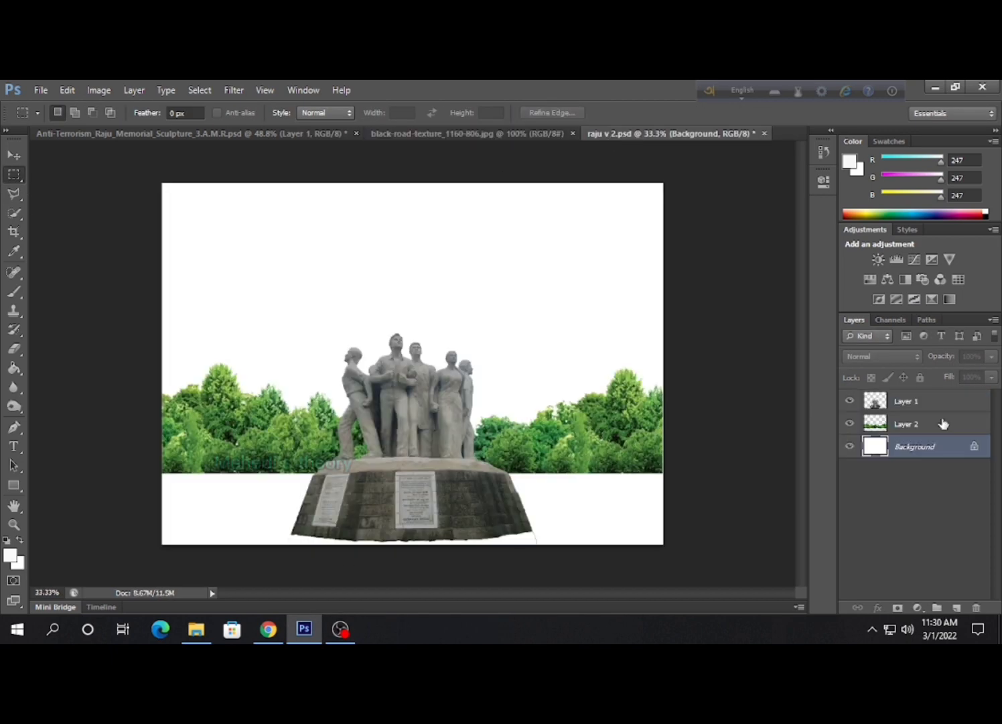
Paste the gravel road texture and stretch it across the bottom of the canvas.
{"action": "key", "text": "ctrl+v"}
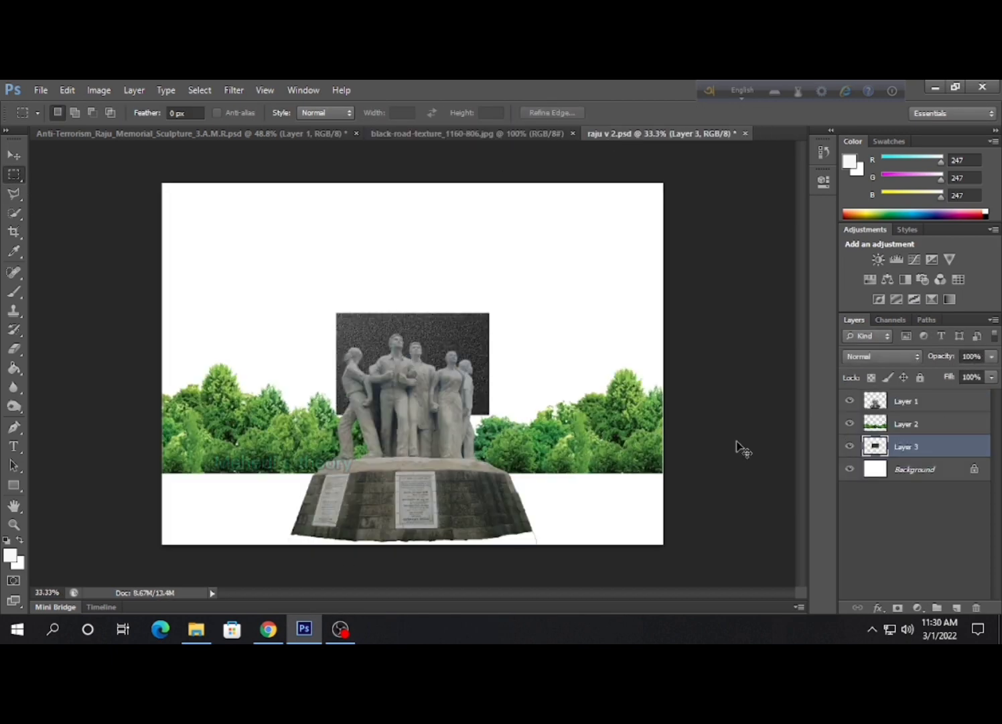
{"action": "key", "text": "ctrl+t"}
{"action": "left_click_drag", "start_coordinate": [489, 365], "coordinate": [662, 366]}
{"action": "left_click_drag", "start_coordinate": [335, 365], "coordinate": [162, 365]}
{"action": "mouse_move", "coordinate": [384, 361]}
{"action": "left_mouse_down"}
{"action": "mouse_move", "coordinate": [488, 459]}
{"action": "mouse_move", "coordinate": [476, 503]}
{"action": "left_mouse_up"}
{"action": "key", "text": "m"}
{"action": "key", "text": "Return"}
Give the road a Perspective transform, spreading its bottom corners outward and lowering its top edge.
{"action": "left_click", "coordinate": [67, 90]}
{"action": "mouse_move", "coordinate": [115, 364]}
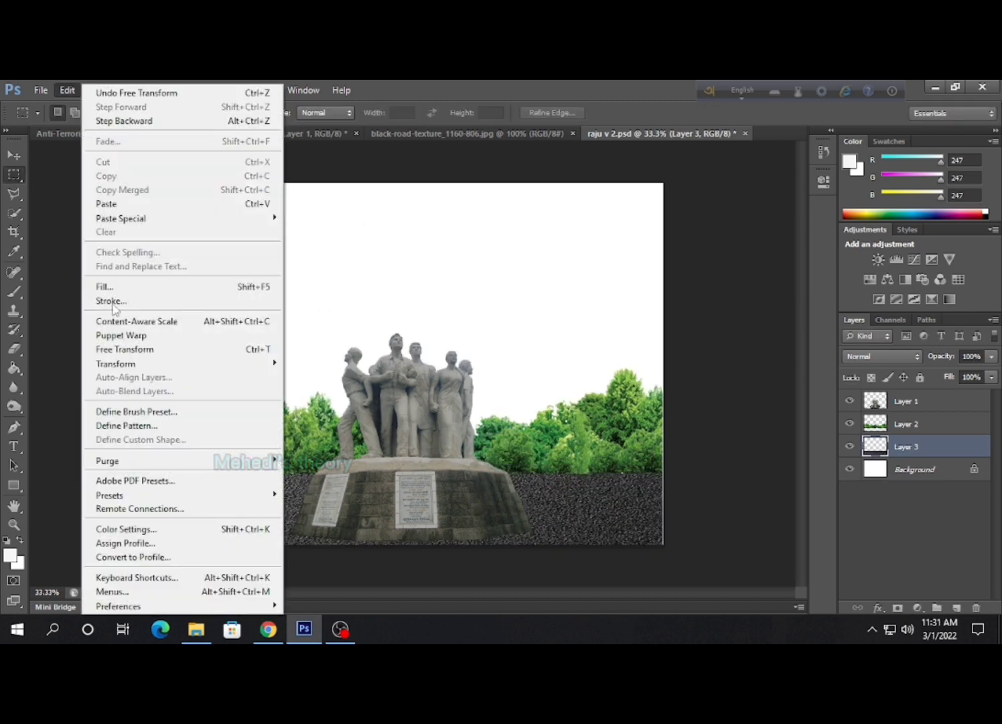
{"action": "left_click", "coordinate": [321, 429]}
{"action": "left_click_drag", "start_coordinate": [409, 577], "coordinate": [419, 544]}
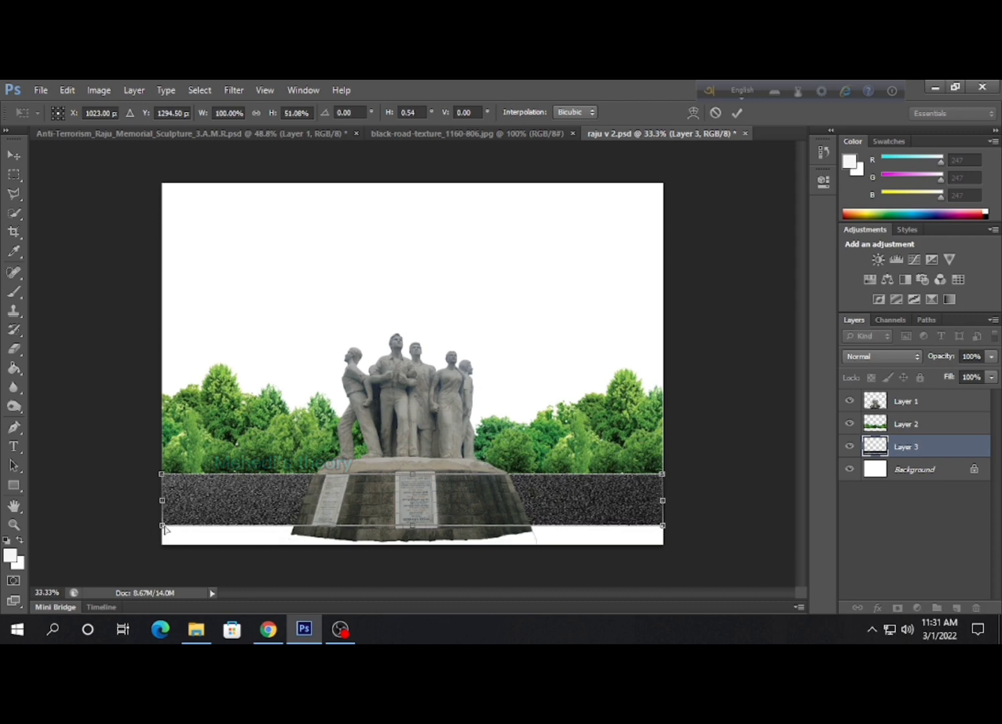
{"action": "left_click_drag", "start_coordinate": [162, 544], "coordinate": [79, 538]}
{"action": "left_click_drag", "start_coordinate": [663, 544], "coordinate": [736, 546]}
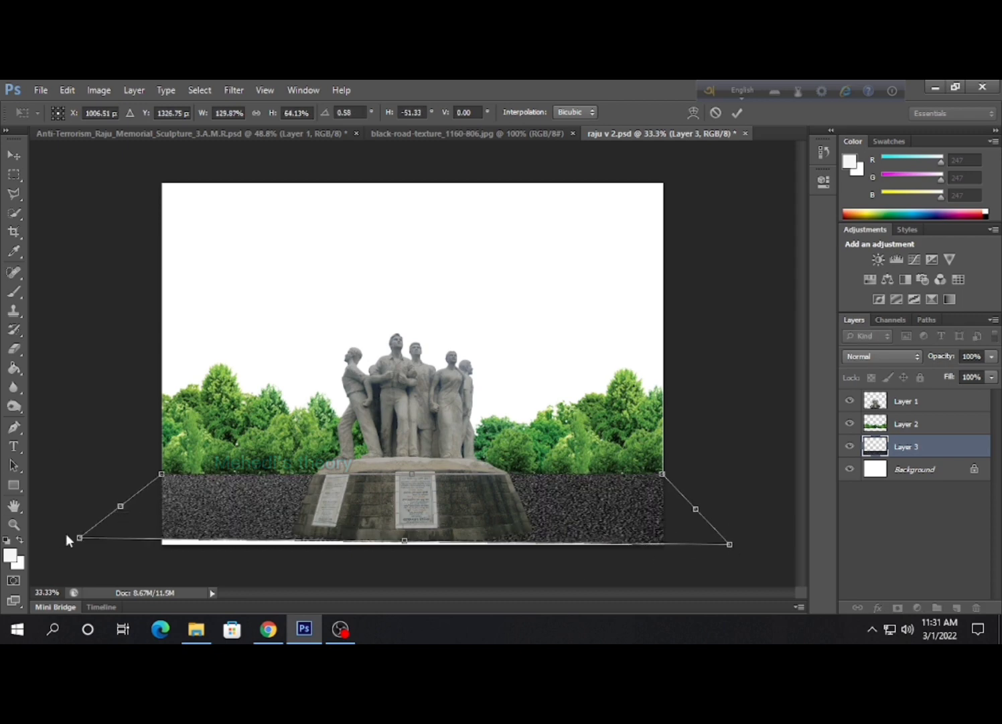
{"action": "left_click_drag", "start_coordinate": [67, 536], "coordinate": [92, 544]}
{"action": "mouse_move", "coordinate": [412, 473]}
{"action": "left_mouse_down"}
{"action": "mouse_move", "coordinate": [411, 496]}
{"action": "mouse_move", "coordinate": [411, 470]}
{"action": "mouse_move", "coordinate": [455, 461]}
{"action": "left_mouse_up"}
{"action": "left_click", "coordinate": [13, 173]}
{"action": "left_click", "coordinate": [448, 296]}
{"action": "key", "text": "v"}
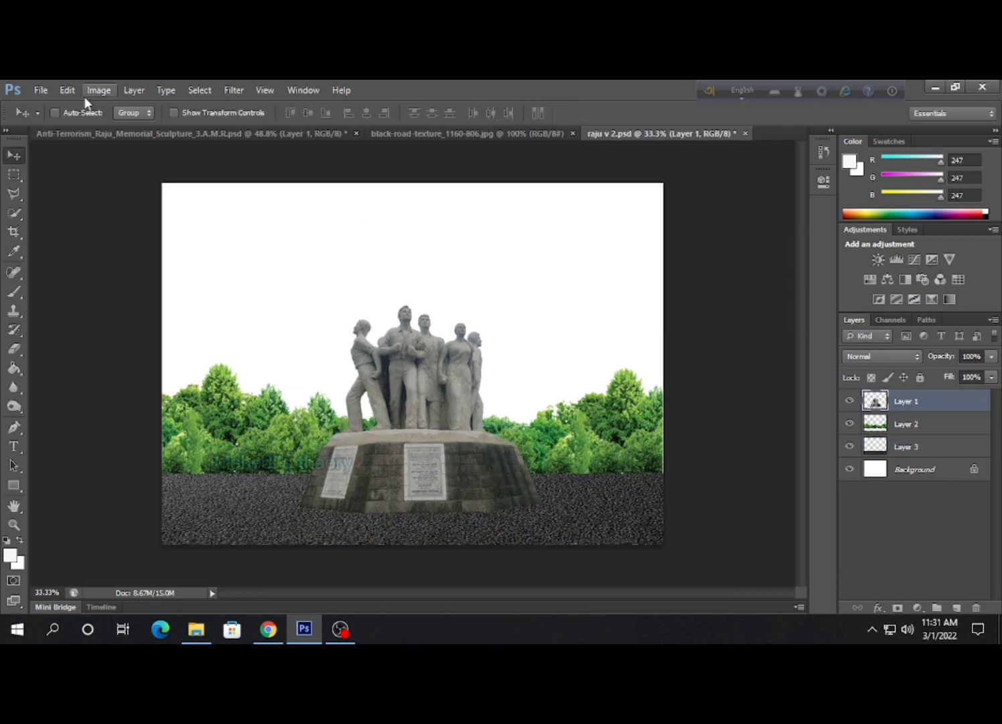
Hide the road layer, zoom in on the sculpture base and erase the stray edge line.
{"action": "left_click", "coordinate": [87, 91]}
{"action": "left_click", "coordinate": [13, 525]}
{"action": "left_click", "coordinate": [474, 485]}
{"action": "left_click", "coordinate": [559, 507]}
{"action": "right_click", "coordinate": [585, 408]}
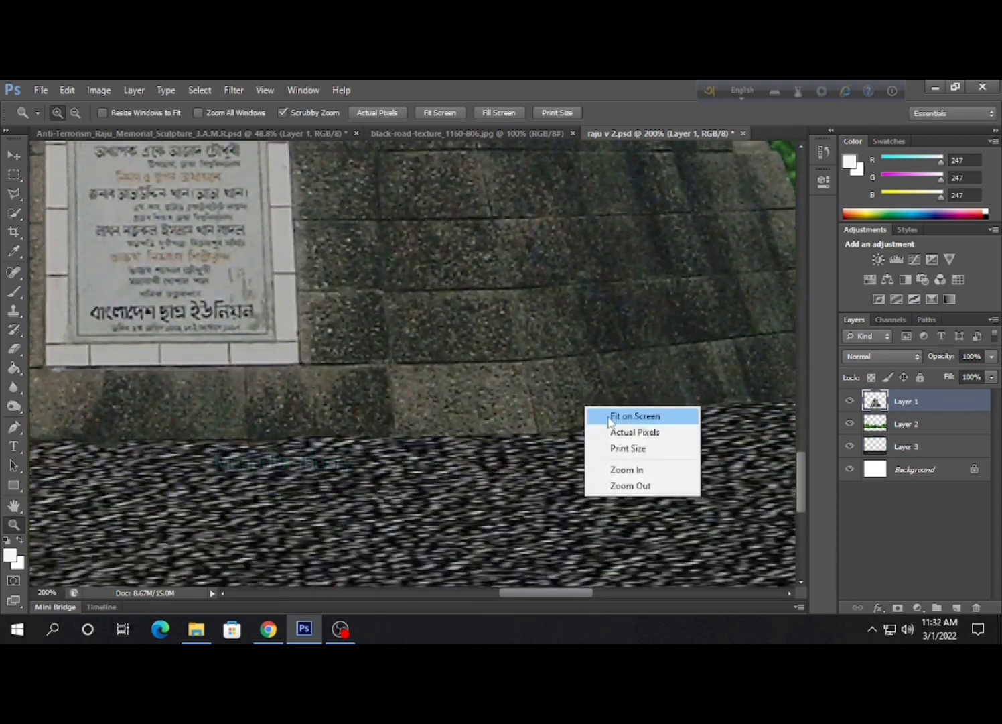
{"action": "left_click", "coordinate": [609, 416]}
{"action": "left_click", "coordinate": [581, 521]}
{"action": "left_click", "coordinate": [849, 446]}
{"action": "left_click", "coordinate": [405, 372]}
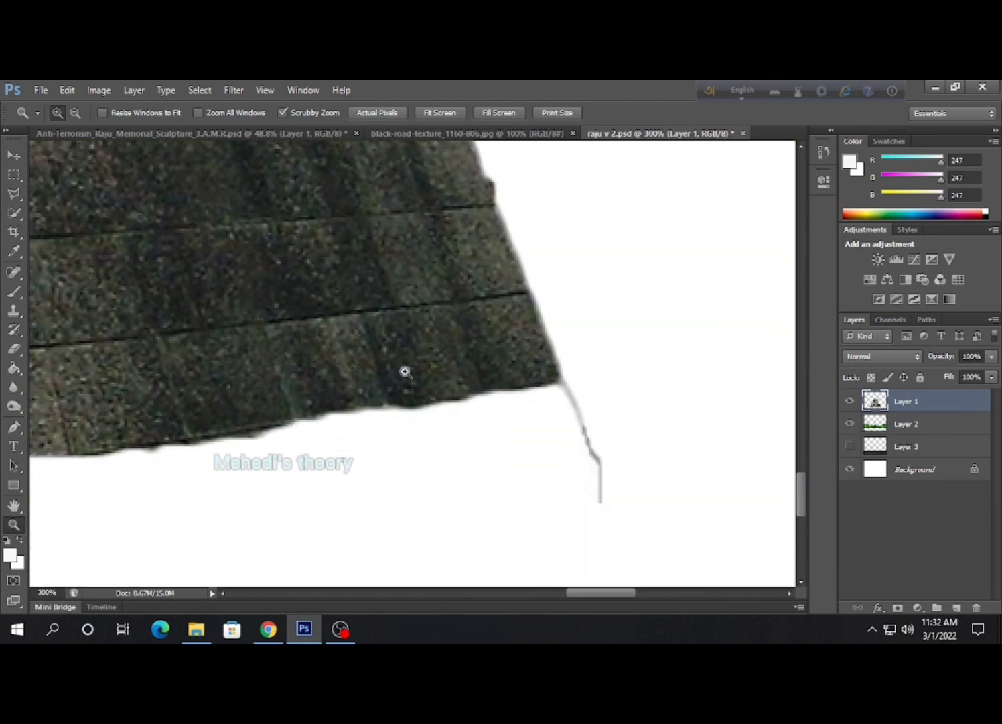
{"action": "key", "text": "e"}
{"action": "key", "text": "bracketleft"}
{"action": "key", "text": "bracketleft"}
{"action": "key", "text": "bracketleft"}
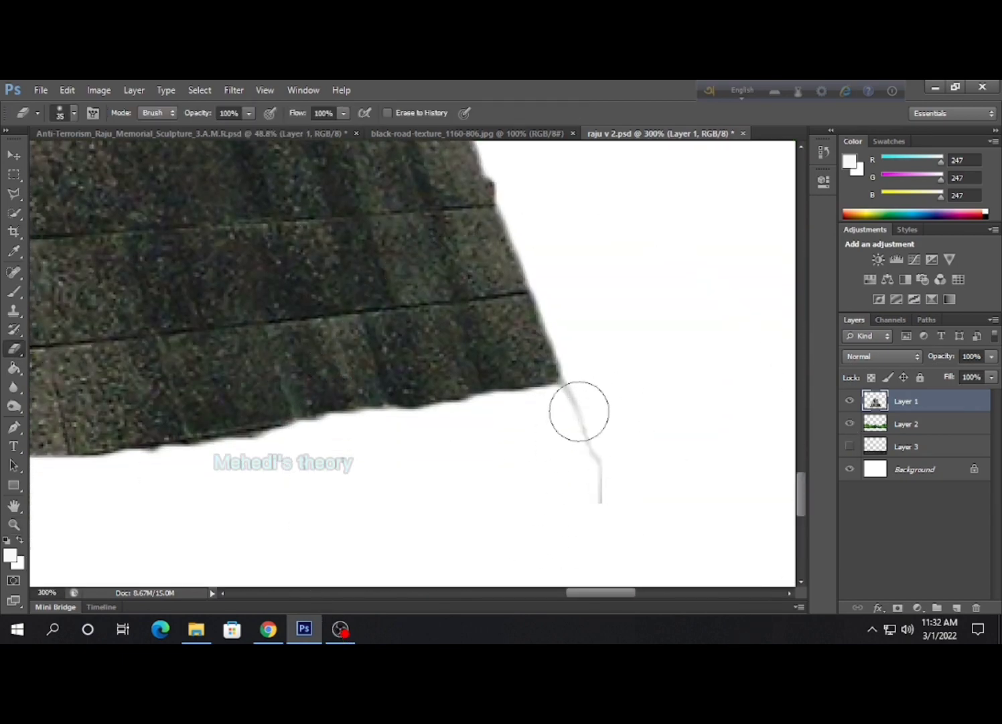
{"action": "key", "text": "z"}
{"action": "key", "text": "ctrl+0"}
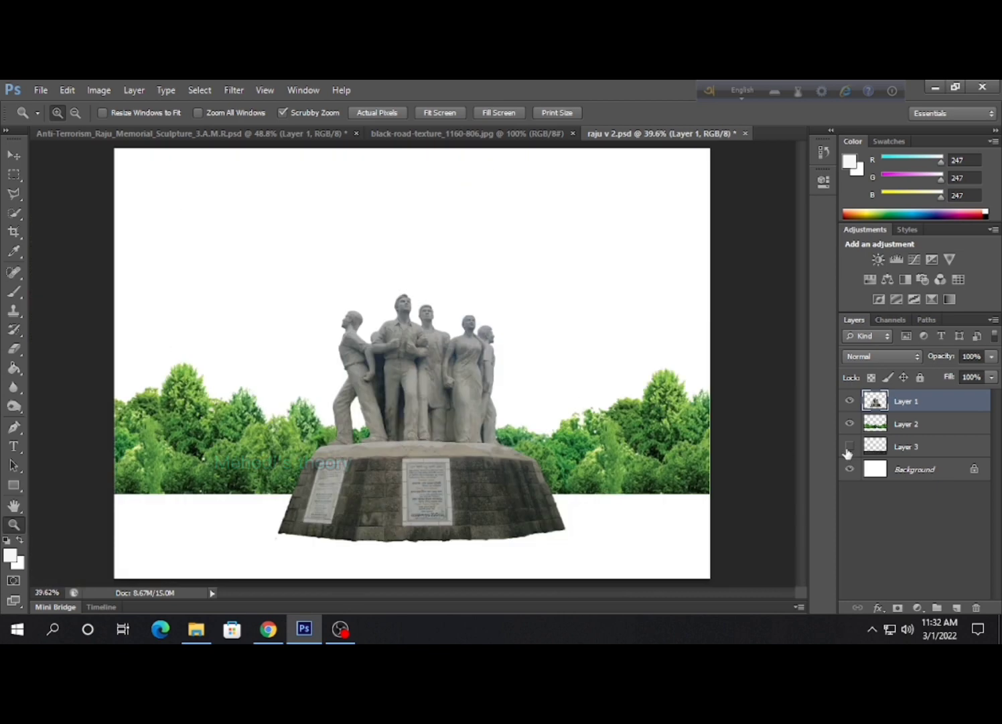
Show the road again and darken it with Levels, output white 110.
{"action": "left_click", "coordinate": [850, 446]}
{"action": "left_click", "coordinate": [906, 446]}
{"action": "left_click", "coordinate": [98, 90]}
{"action": "left_click", "coordinate": [313, 139]}
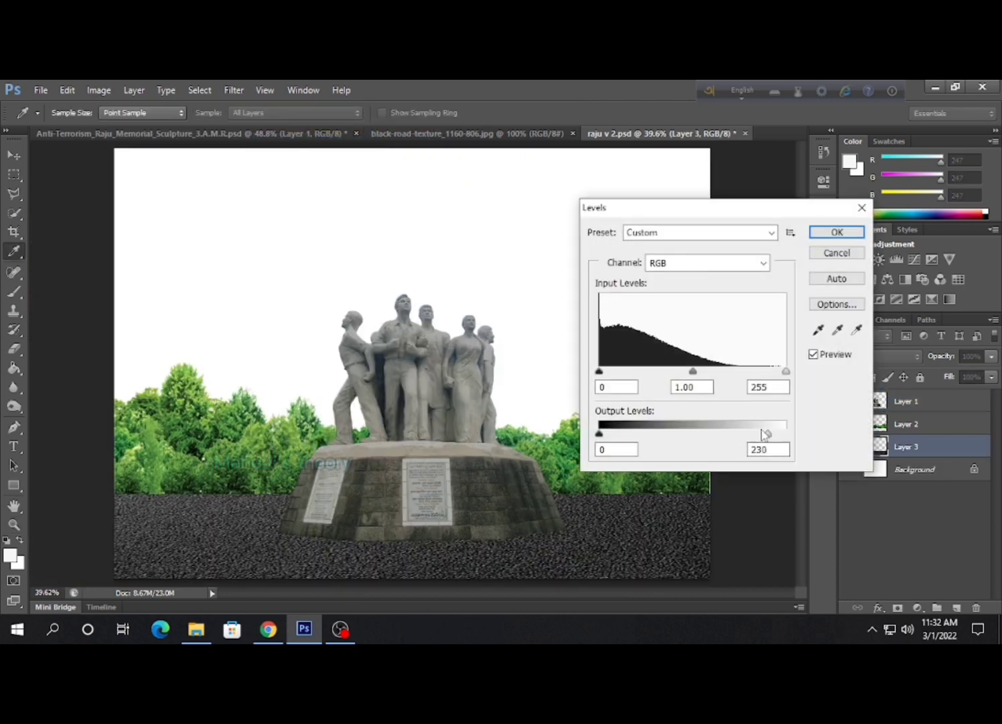
{"action": "left_click_drag", "start_coordinate": [765, 433], "coordinate": [682, 436]}
{"action": "left_click", "coordinate": [599, 371]}
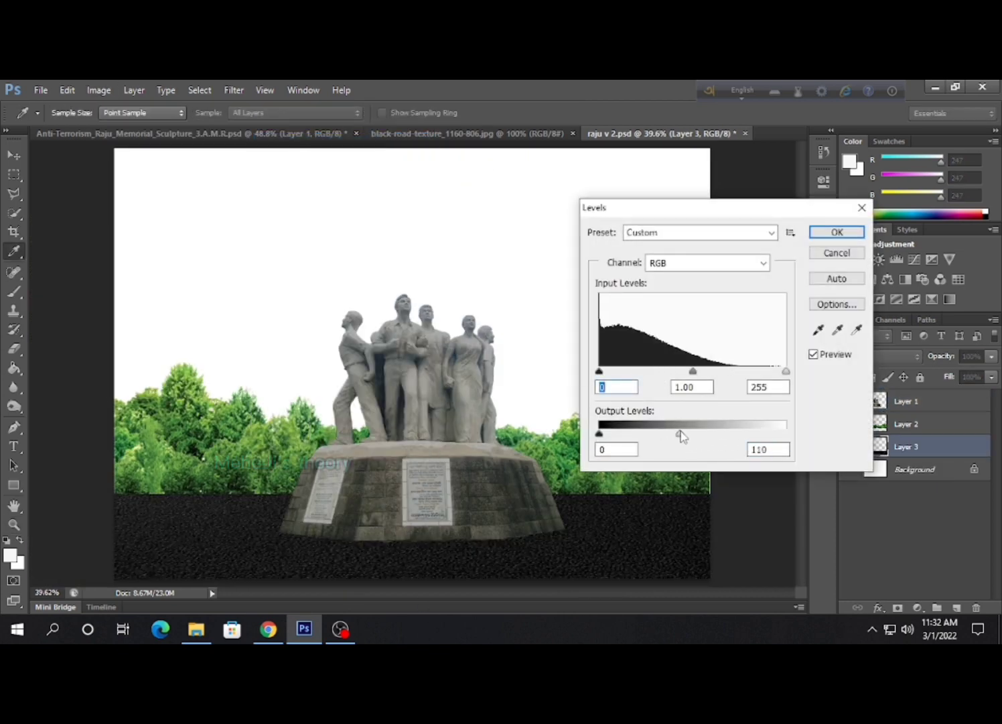
{"action": "left_click", "coordinate": [837, 231]}
{"action": "key", "text": "v"}
{"action": "left_click", "coordinate": [905, 400]}
{"action": "key", "text": "ctrl+t"}
Try tapering the sculpture's top with Perspective, then discard the change.
{"action": "left_click", "coordinate": [67, 89]}
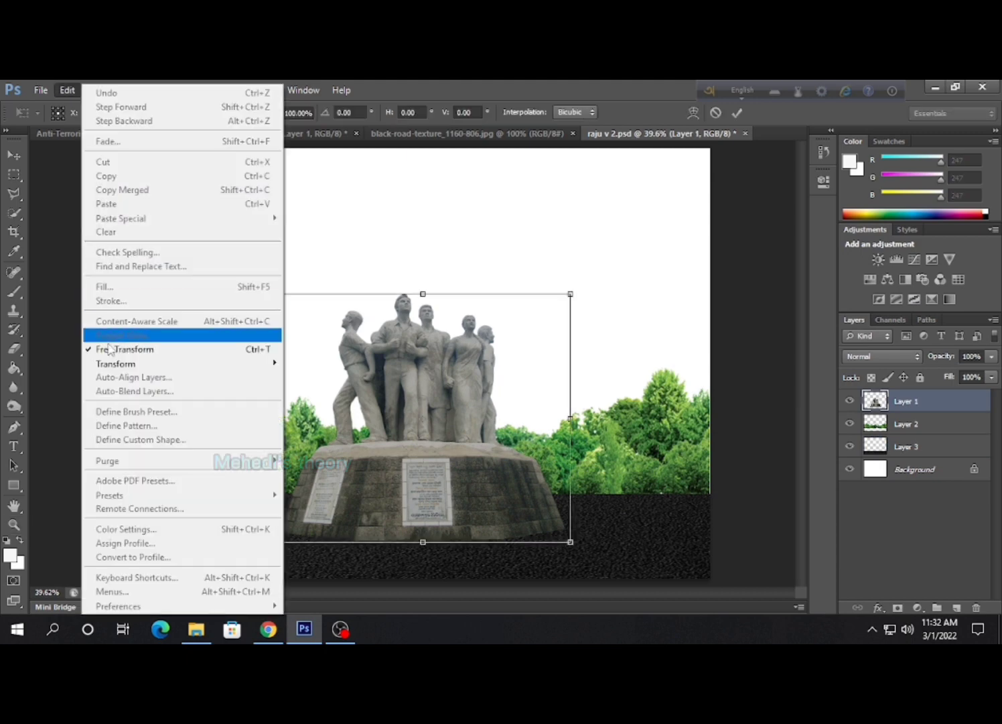
{"action": "left_click", "coordinate": [329, 437]}
{"action": "mouse_move", "coordinate": [570, 293]}
{"action": "left_mouse_down"}
{"action": "mouse_move", "coordinate": [608, 287]}
{"action": "mouse_move", "coordinate": [578, 237]}
{"action": "mouse_move", "coordinate": [608, 343]}
{"action": "mouse_move", "coordinate": [577, 249]}
{"action": "mouse_move", "coordinate": [522, 302]}
{"action": "mouse_move", "coordinate": [524, 321]}
{"action": "left_mouse_up"}
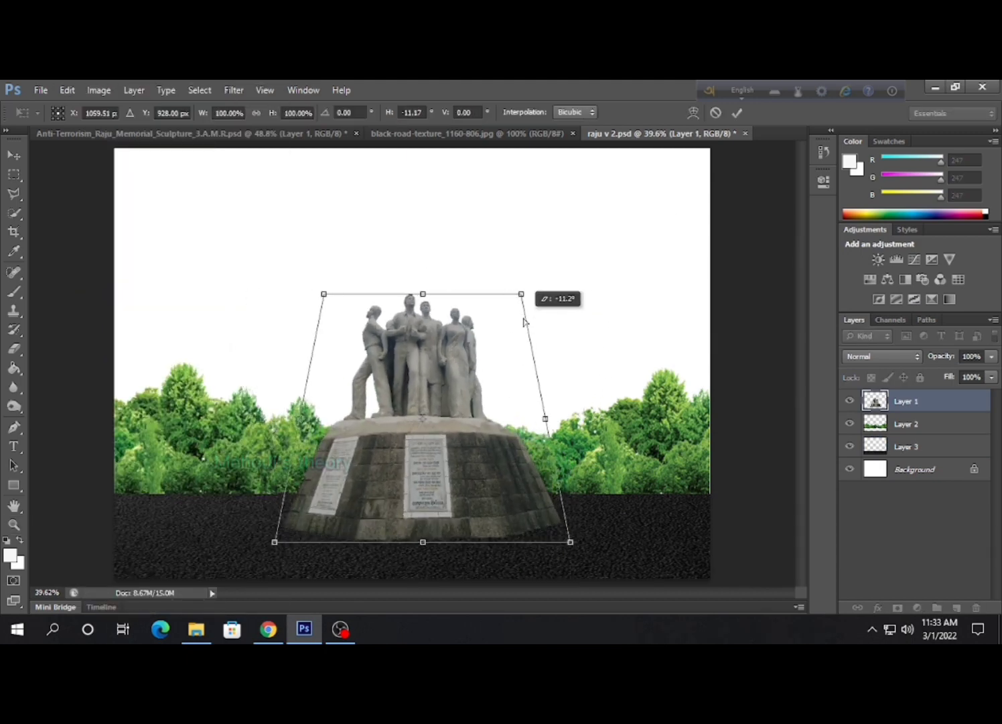
{"action": "key", "text": "m"}
{"action": "left_click", "coordinate": [597, 295]}
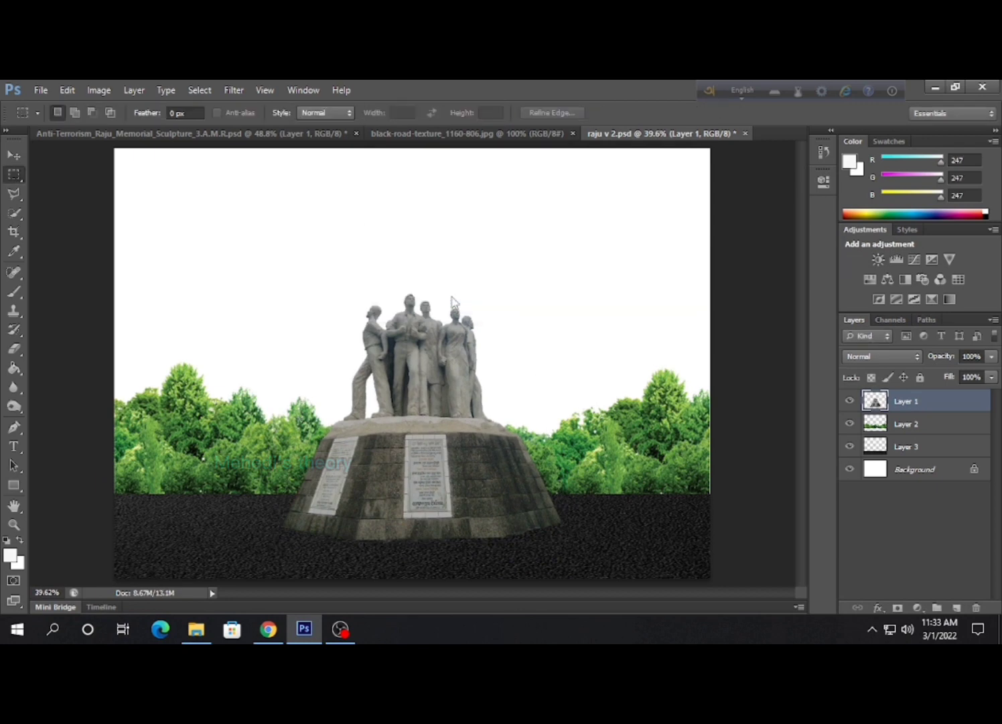
Stretch the sculpture taller with Free Transform, keeping its original width.
{"action": "key", "text": "ctrl+t"}
{"action": "left_click_drag", "start_coordinate": [426, 292], "coordinate": [426, 275]}
{"action": "left_click_drag", "start_coordinate": [570, 408], "coordinate": [561, 407]}
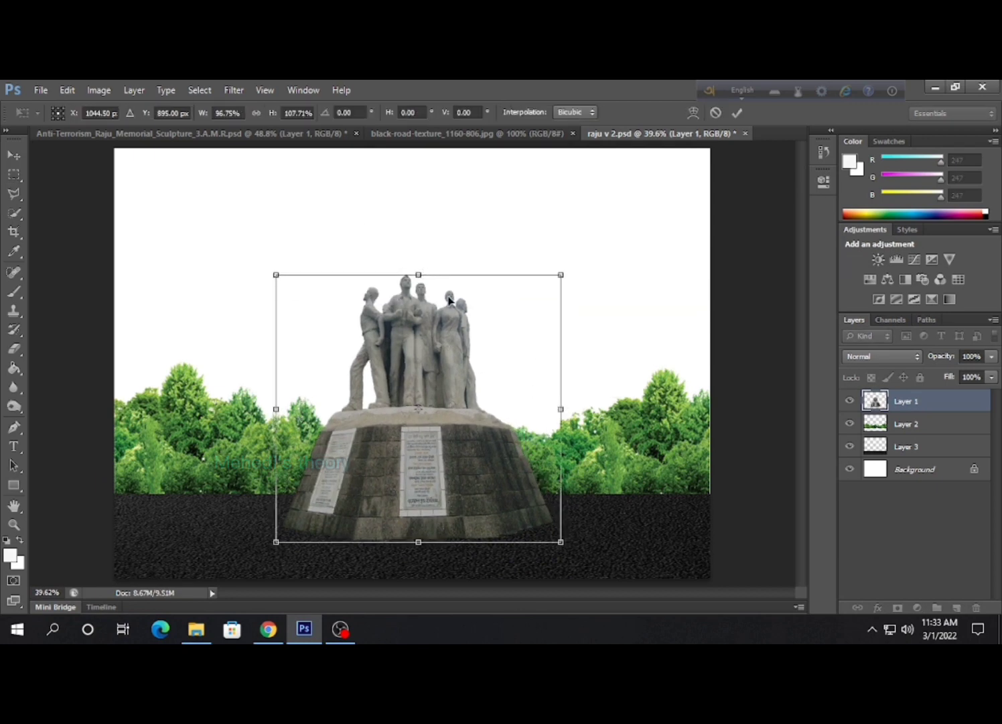
{"action": "key", "text": "ctrl+z"}
{"action": "left_click_drag", "start_coordinate": [423, 274], "coordinate": [425, 263]}
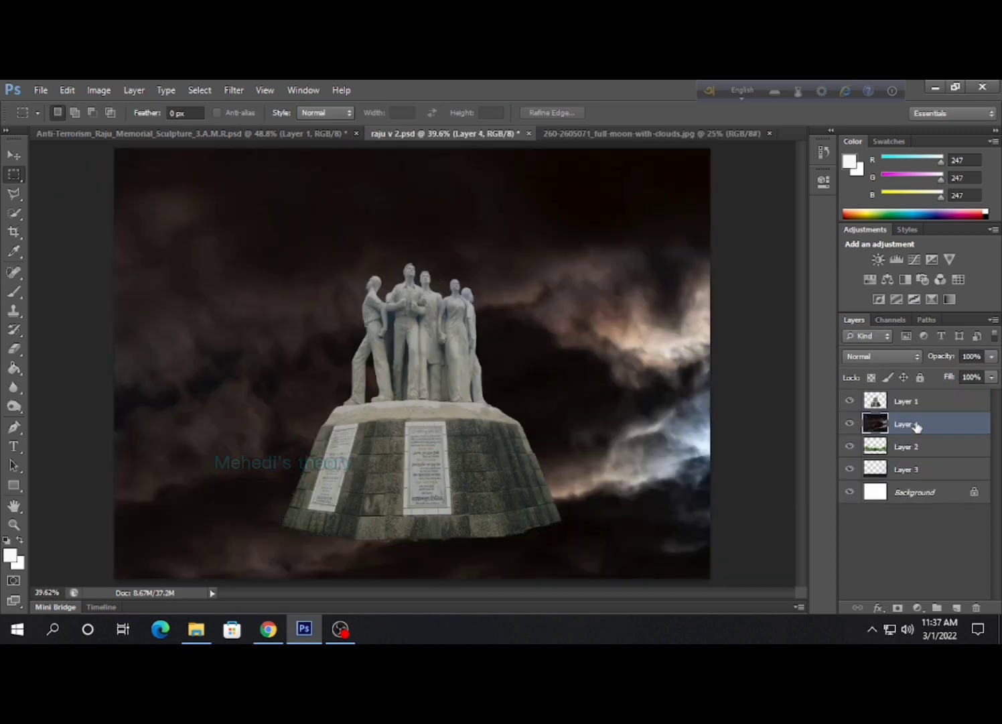
Place the moon sky behind the other layers, flipped horizontally and fitted to the canvas.
{"action": "left_click_drag", "start_coordinate": [917, 426], "coordinate": [904, 471]}
{"action": "key", "text": "ctrl+t"}
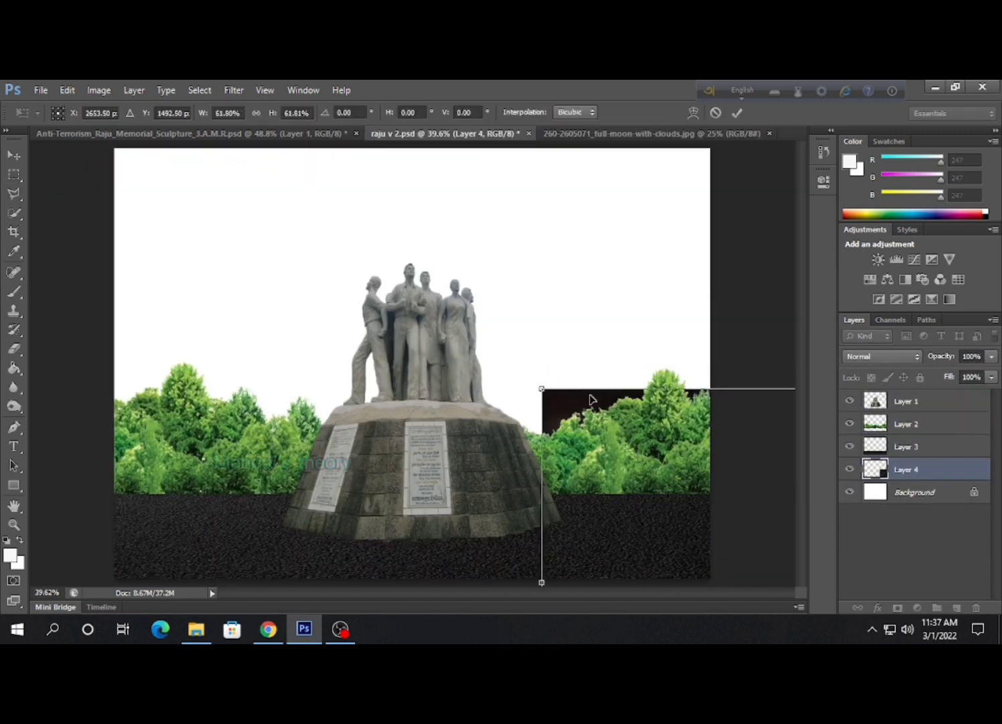
{"action": "mouse_move", "coordinate": [588, 398]}
{"action": "left_mouse_down"}
{"action": "mouse_move", "coordinate": [726, 382]}
{"action": "mouse_move", "coordinate": [114, 335]}
{"action": "left_mouse_up"}
{"action": "left_click_drag", "start_coordinate": [258, 335], "coordinate": [662, 332]}
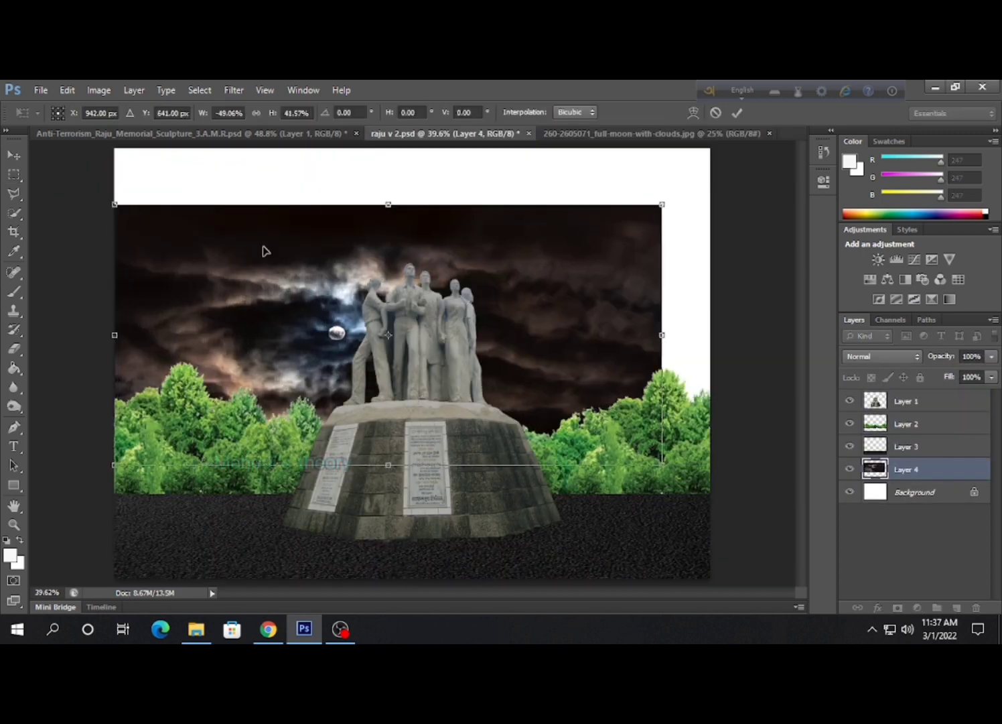
{"action": "left_click_drag", "start_coordinate": [388, 204], "coordinate": [388, 145]}
{"action": "mouse_move", "coordinate": [662, 426]}
{"action": "left_mouse_down"}
{"action": "mouse_move", "coordinate": [711, 497]}
{"action": "mouse_move", "coordinate": [617, 469]}
{"action": "left_mouse_up"}
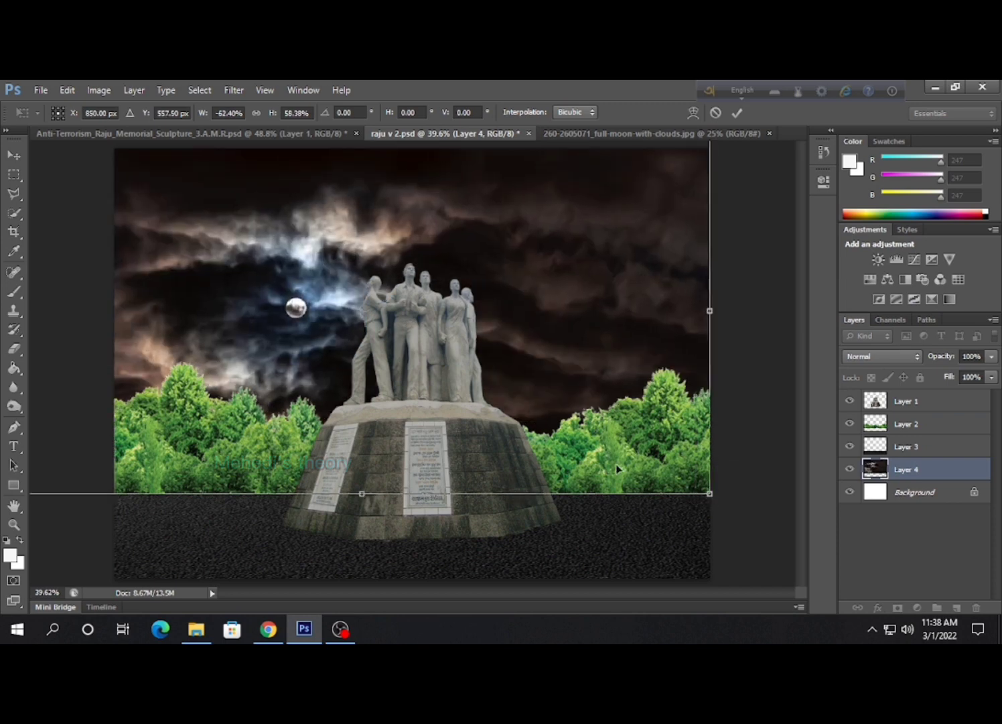
{"action": "mouse_move", "coordinate": [710, 311]}
{"action": "left_mouse_down"}
{"action": "mouse_move", "coordinate": [606, 291]}
{"action": "mouse_move", "coordinate": [711, 315]}
{"action": "left_mouse_up"}
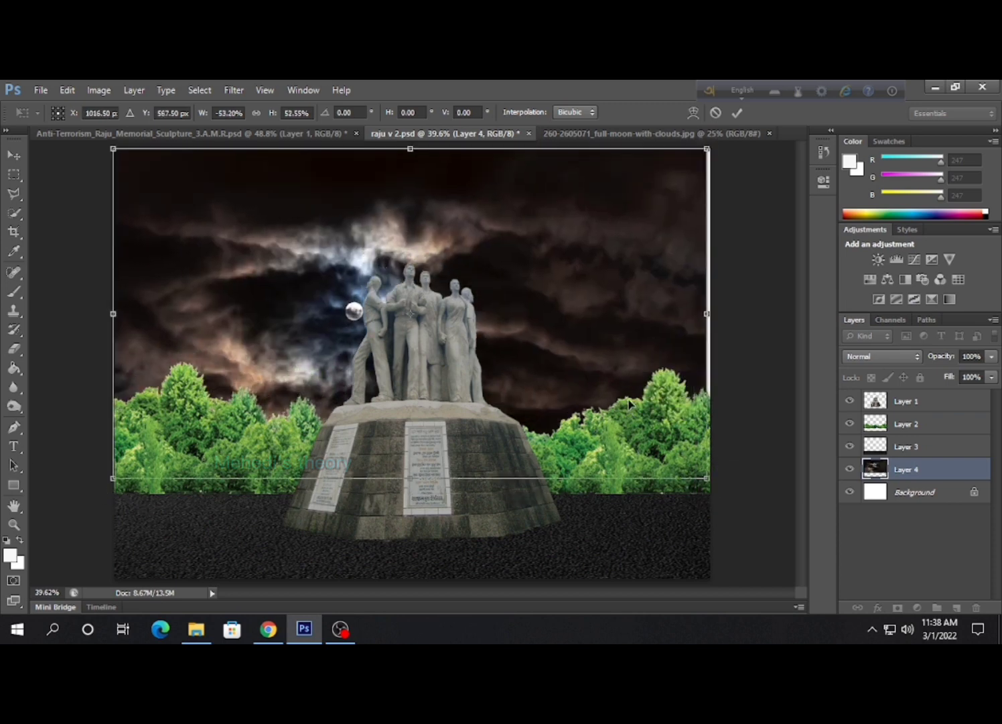
{"action": "left_click_drag", "start_coordinate": [710, 493], "coordinate": [712, 495]}
{"action": "left_click", "coordinate": [13, 174]}
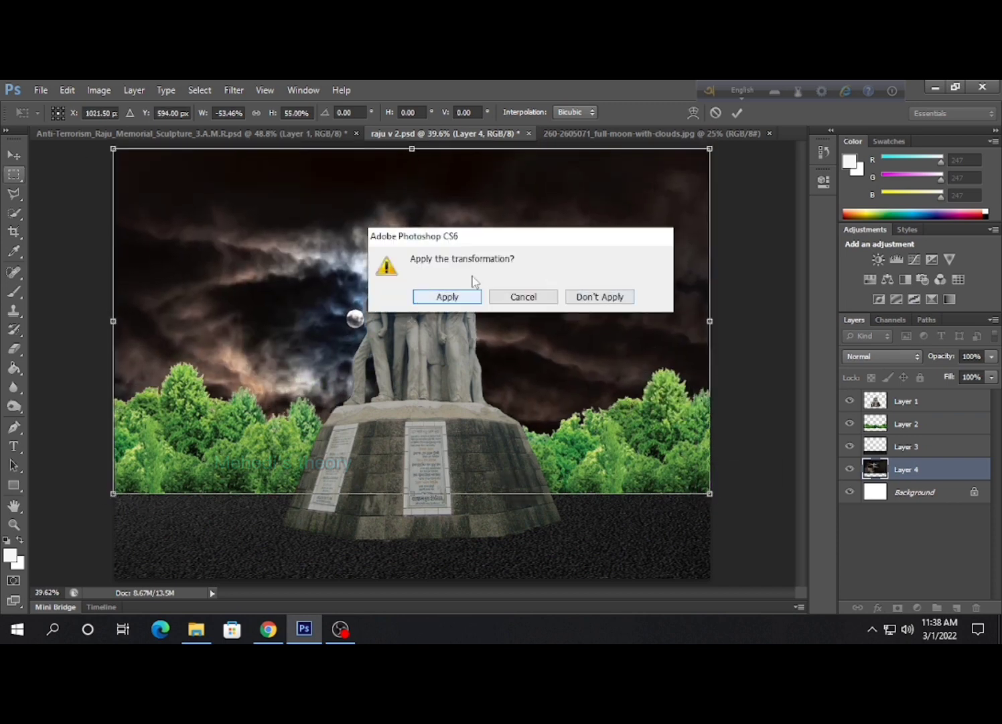
{"action": "left_click", "coordinate": [447, 296]}
Enlarge the sky to about 111% and shift it up and left.
{"action": "key", "text": "ctrl+t"}
{"action": "left_click_drag", "start_coordinate": [478, 298], "coordinate": [454, 262]}
{"action": "mouse_move", "coordinate": [707, 496]}
{"action": "left_mouse_down"}
{"action": "mouse_move", "coordinate": [716, 493]}
{"action": "mouse_move", "coordinate": [542, 392]}
{"action": "mouse_move", "coordinate": [585, 402]}
{"action": "left_mouse_up"}
{"action": "left_click", "coordinate": [14, 174]}
{"action": "key", "text": "ctrl+t"}
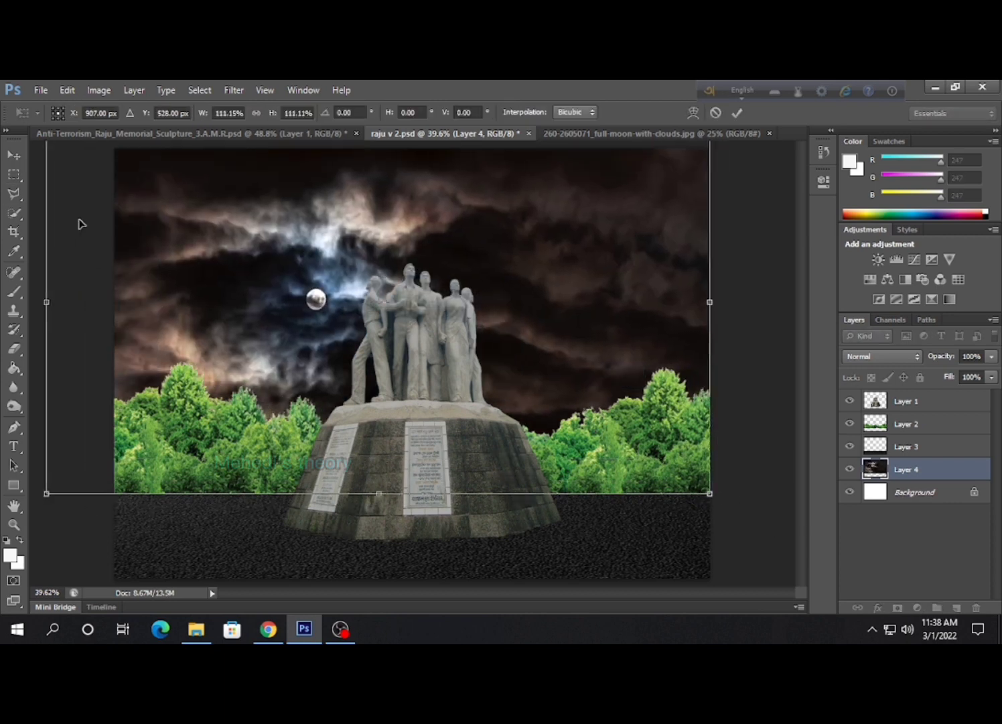
Select the tree layer and start saving the composite under a new name.
{"action": "left_click", "coordinate": [14, 174]}
{"action": "left_click", "coordinate": [907, 423]}
{"action": "left_click", "coordinate": [41, 90]}
{"action": "left_click", "coordinate": [58, 281]}
Save the composite as 'raju v 3' and darken the trees by lowering Levels output white.
{"action": "type", "text": "raju v"}
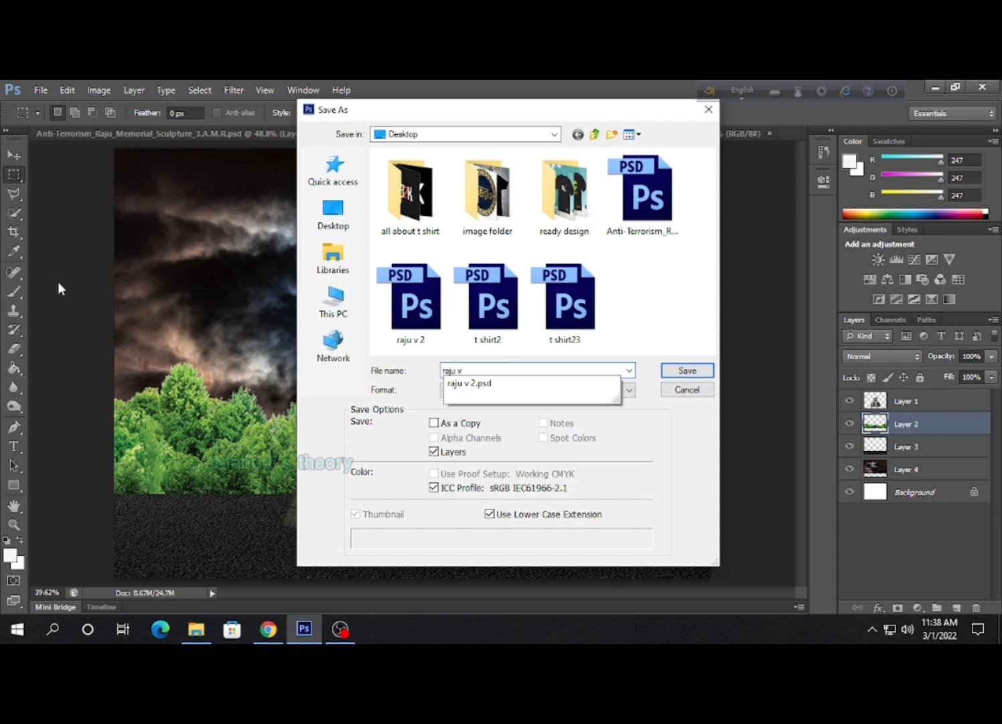
{"action": "type", "text": " 3"}
{"action": "key", "text": "Return"}
{"action": "key", "text": "ctrl+l"}
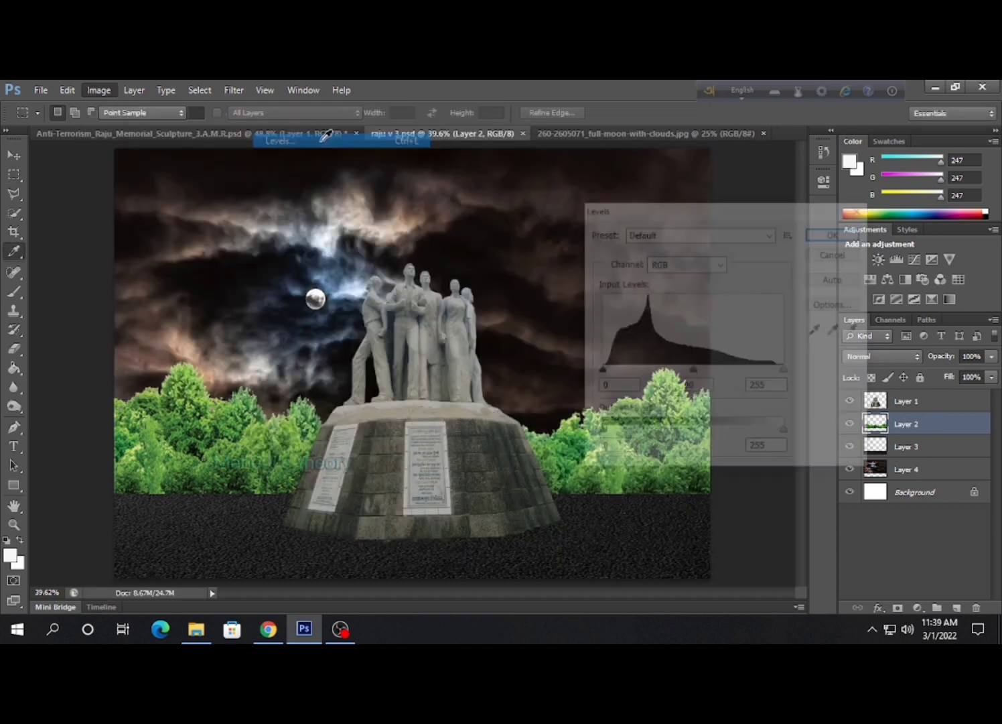
{"action": "left_click_drag", "start_coordinate": [786, 432], "coordinate": [626, 432]}
{"action": "left_click", "coordinate": [837, 230]}
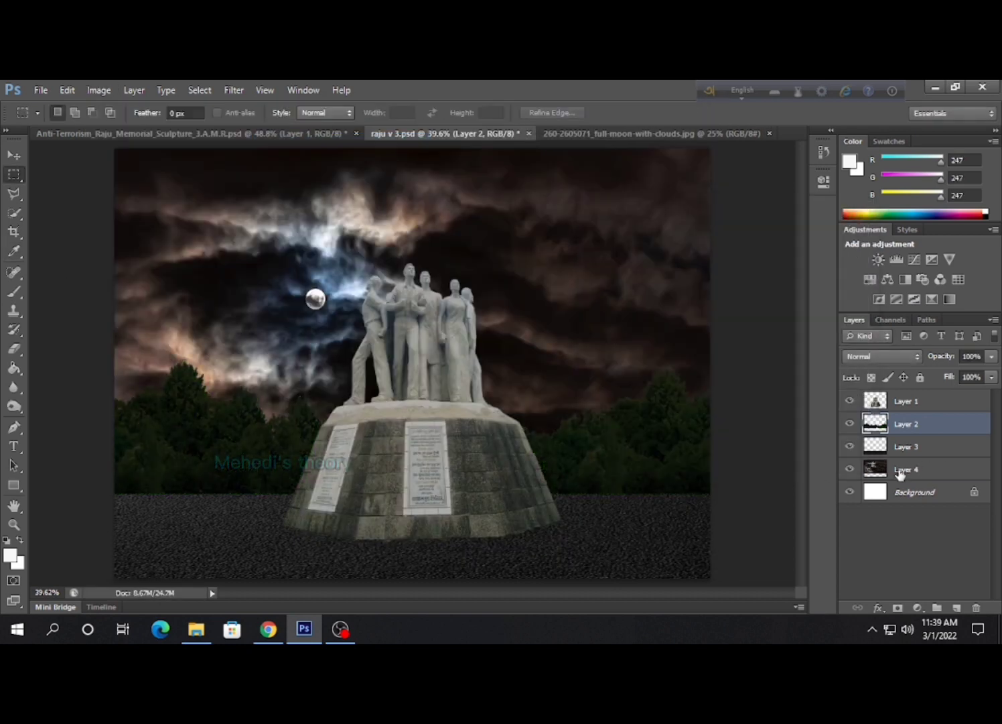
Darken the statue layer, Layer 1, by lowering its Levels output white.
{"action": "left_click", "coordinate": [906, 401]}
{"action": "key", "text": "ctrl+l"}
{"action": "mouse_move", "coordinate": [785, 432]}
{"action": "left_mouse_down"}
{"action": "mouse_move", "coordinate": [659, 432]}
{"action": "mouse_move", "coordinate": [696, 432]}
{"action": "left_mouse_up"}
{"action": "left_click", "coordinate": [837, 231]}
Darken the ground layer, Layer 3, with Levels output white 80.
{"action": "key", "text": "m"}
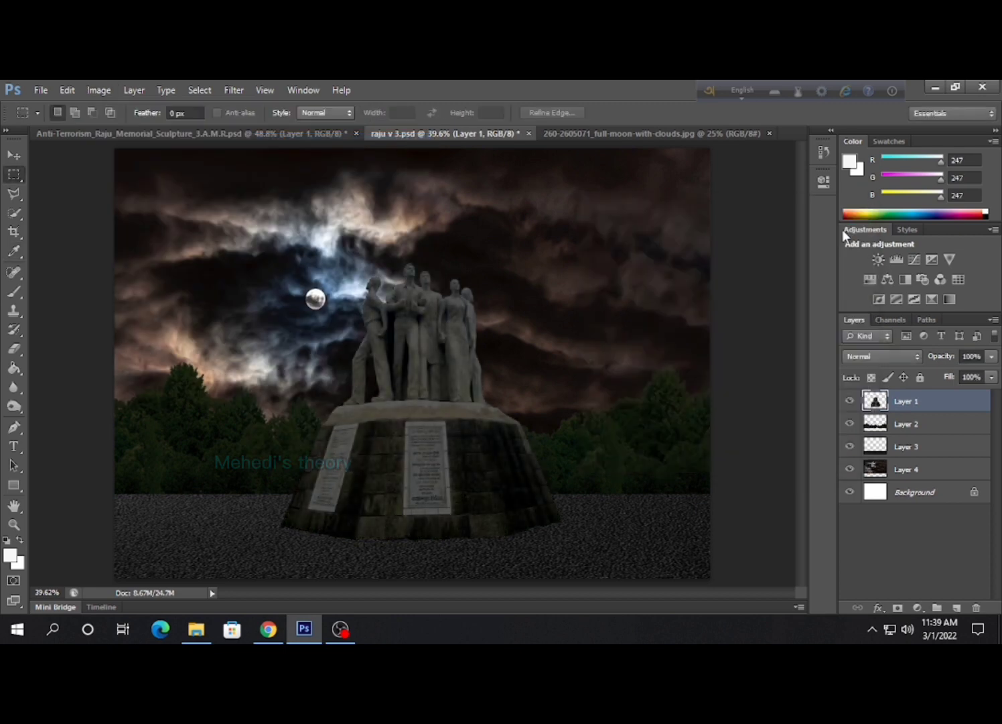
{"action": "left_click", "coordinate": [906, 446]}
{"action": "left_click", "coordinate": [99, 90]}
{"action": "left_click", "coordinate": [255, 134]}
{"action": "left_click_drag", "start_coordinate": [785, 432], "coordinate": [659, 434]}
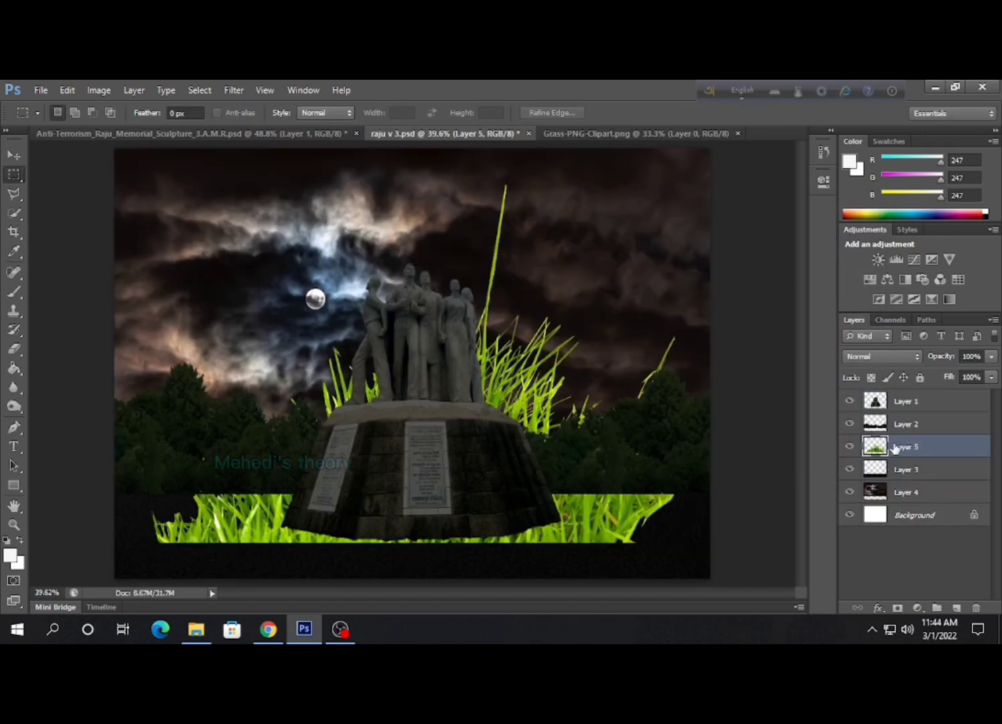
Bring the grass into the composite and squash it into a low strip along the statue base.
{"action": "left_click_drag", "start_coordinate": [896, 447], "coordinate": [898, 399]}
{"action": "key", "text": "ctrl+t"}
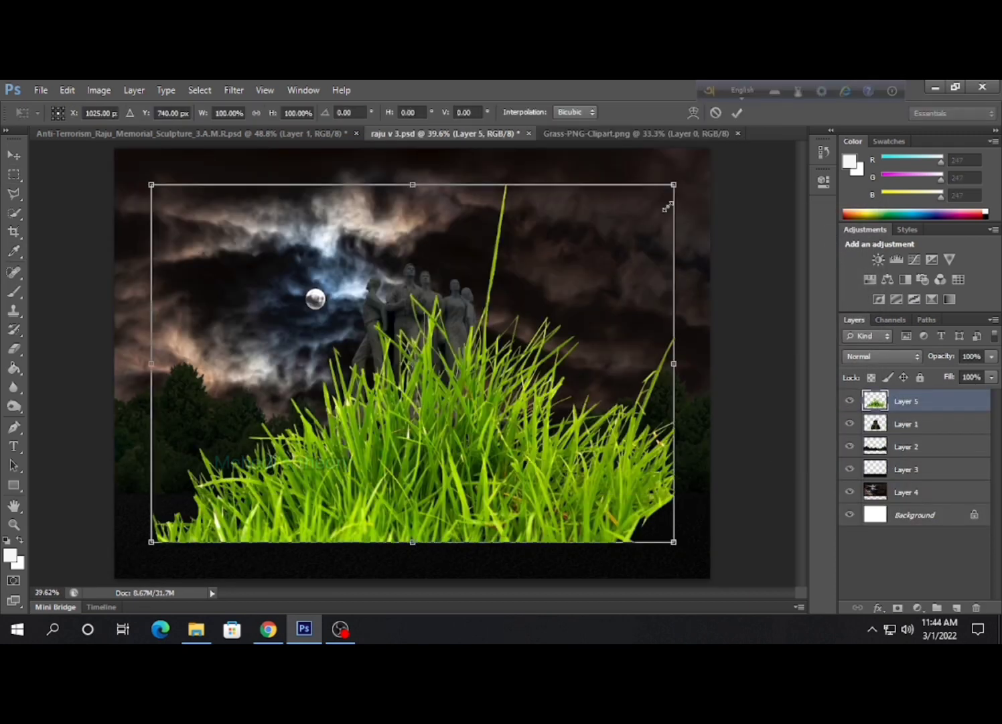
{"action": "mouse_move", "coordinate": [672, 185]}
{"action": "left_mouse_down"}
{"action": "mouse_move", "coordinate": [544, 497]}
{"action": "mouse_move", "coordinate": [457, 407]}
{"action": "mouse_move", "coordinate": [401, 428]}
{"action": "left_mouse_up"}
{"action": "left_click_drag", "start_coordinate": [358, 387], "coordinate": [359, 451]}
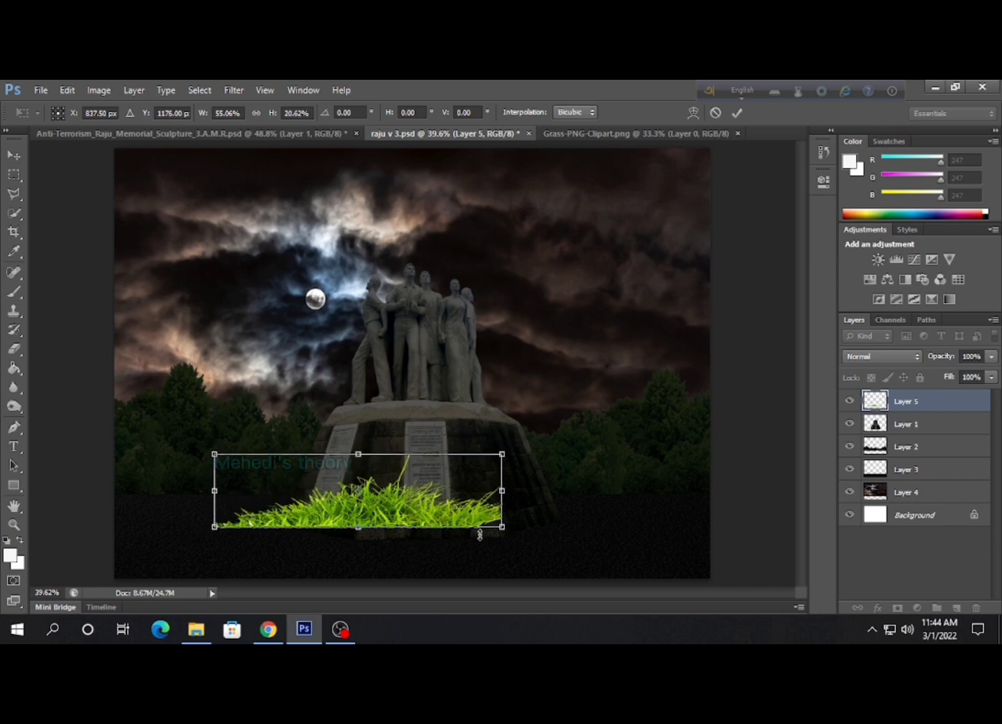
{"action": "left_click_drag", "start_coordinate": [503, 528], "coordinate": [503, 541]}
{"action": "key", "text": "m"}
{"action": "left_click", "coordinate": [429, 296]}
Blacken the grass with Levels output white 29 and rotate the strip slightly.
{"action": "left_click", "coordinate": [98, 89]}
{"action": "left_click", "coordinate": [273, 139]}
{"action": "left_click_drag", "start_coordinate": [786, 433], "coordinate": [622, 437]}
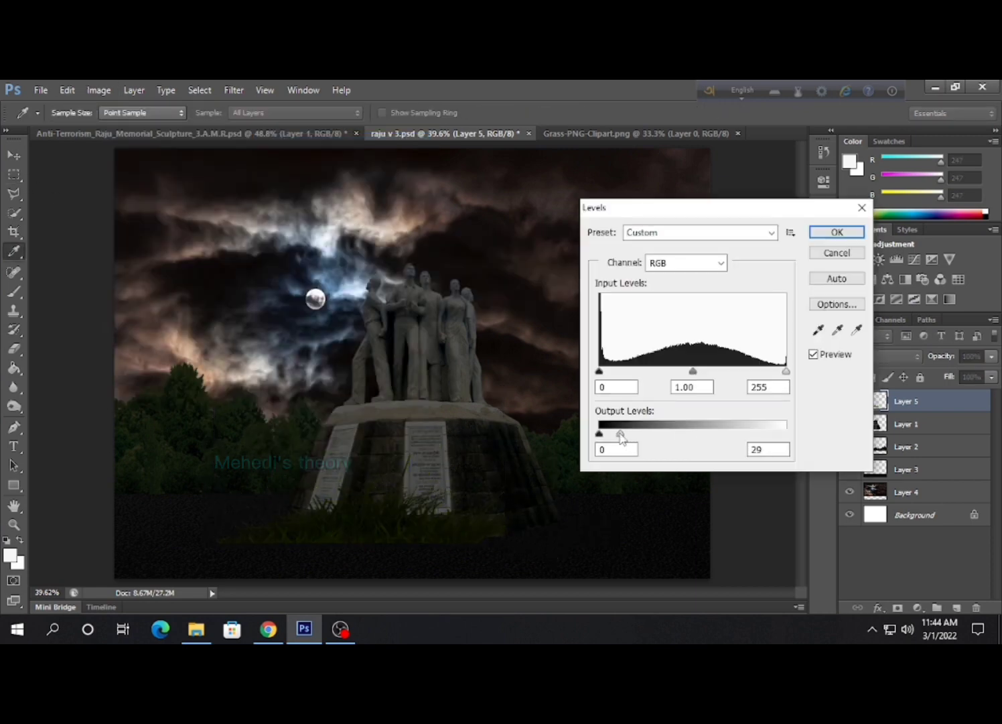
{"action": "key", "text": "Return"}
{"action": "key", "text": "ctrl+t"}
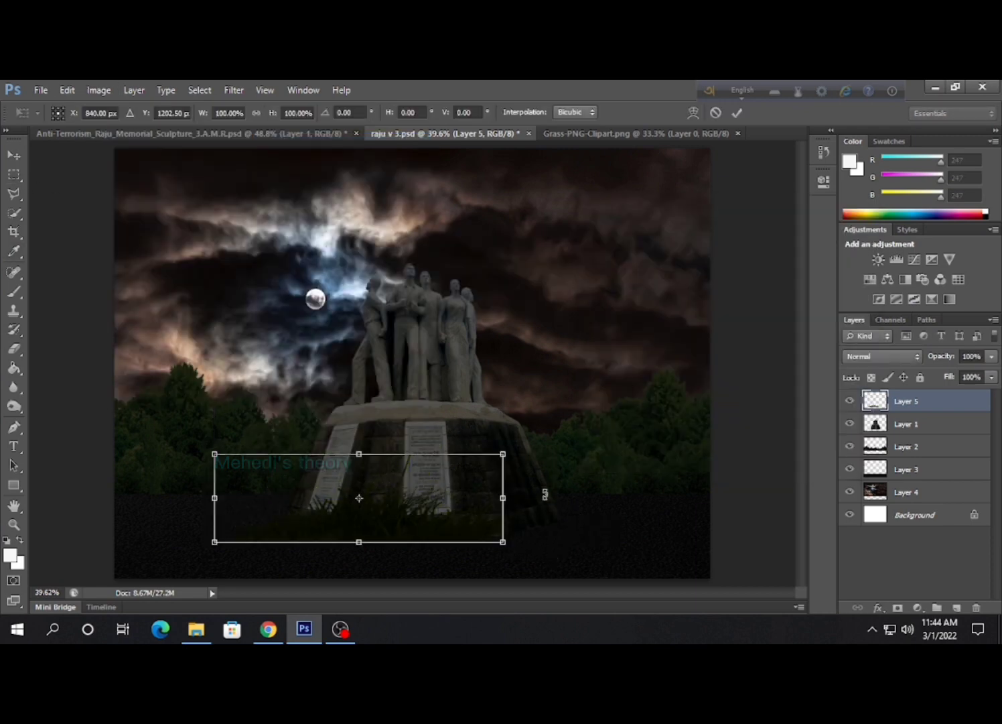
{"action": "left_click_drag", "start_coordinate": [543, 492], "coordinate": [538, 476]}
{"action": "key", "text": "m"}
{"action": "left_click", "coordinate": [447, 296]}
Duplicate the grass strip, shift the copy right and tilt it about -5.4° along the base.
{"action": "key", "text": "ctrl+j"}
{"action": "key", "text": "v"}
{"action": "left_click_drag", "start_coordinate": [377, 534], "coordinate": [552, 541]}
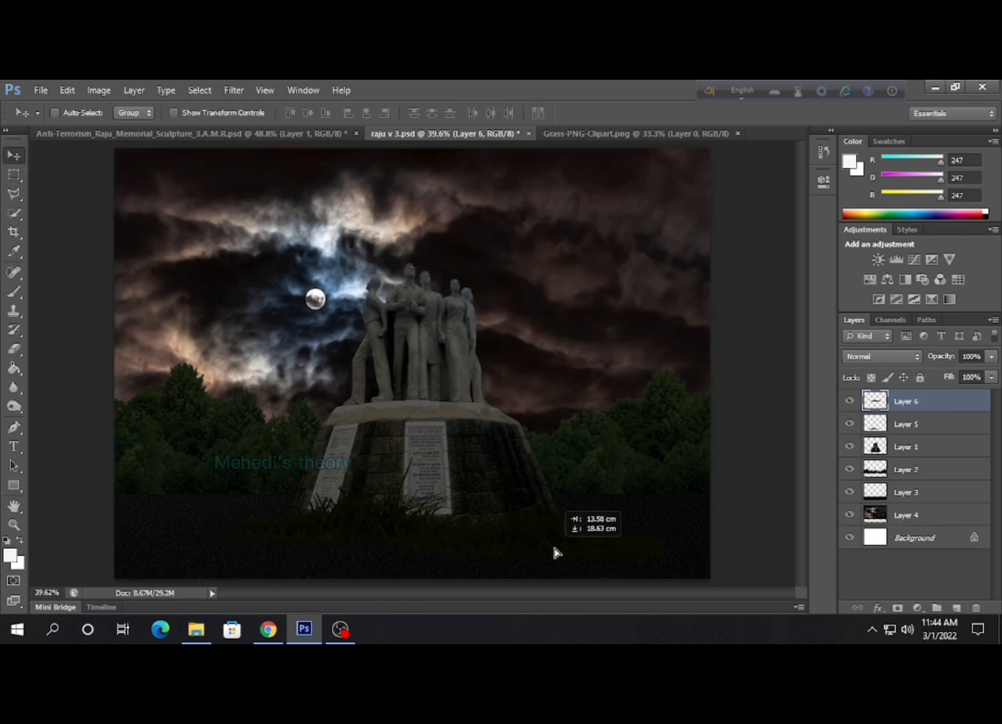
{"action": "key", "text": "ctrl+t"}
{"action": "left_click_drag", "start_coordinate": [701, 459], "coordinate": [694, 470]}
{"action": "left_click_drag", "start_coordinate": [621, 508], "coordinate": [577, 510]}
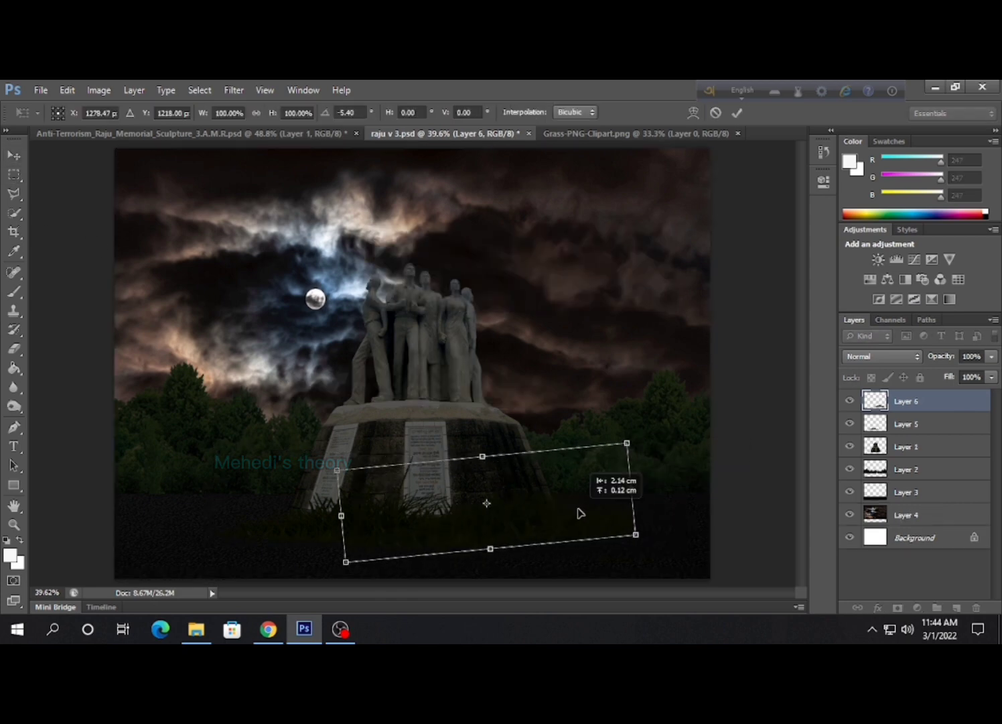
{"action": "key", "text": "m"}
{"action": "left_click", "coordinate": [446, 297]}
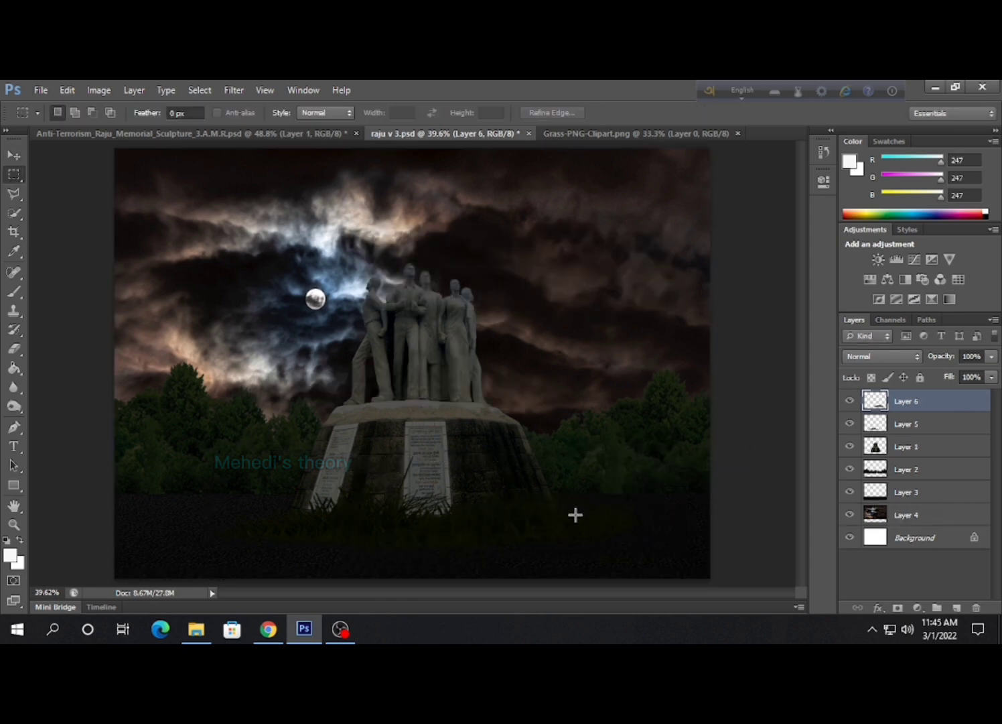
{"action": "left_click", "coordinate": [15, 155]}
{"action": "left_click_drag", "start_coordinate": [456, 534], "coordinate": [393, 532]}
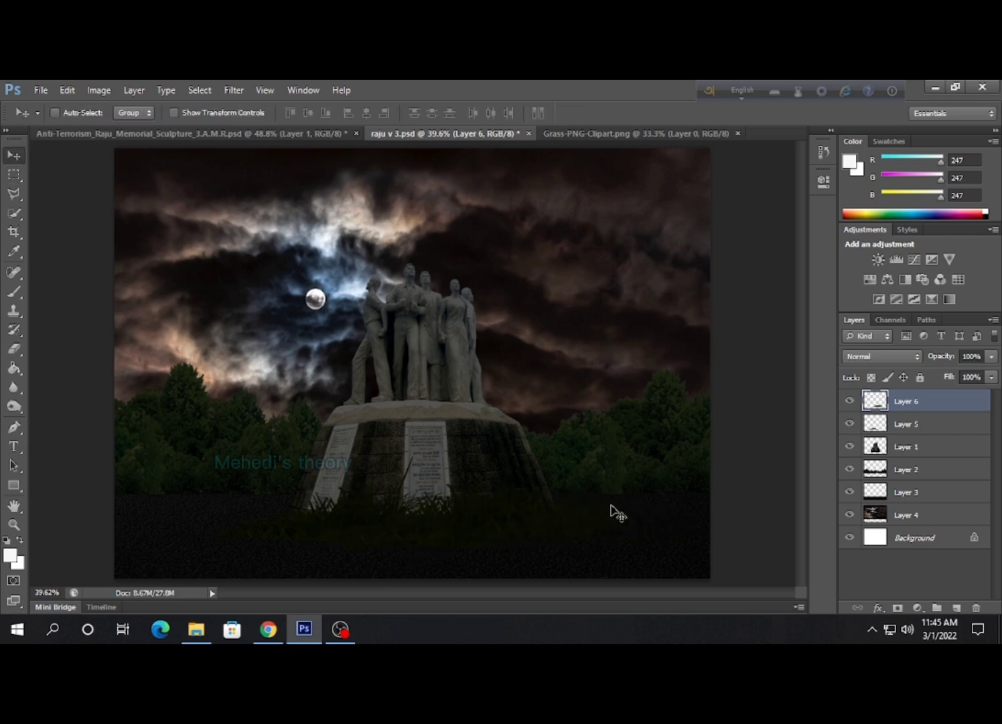
Tint the statue layer teal with Color Balance (+53 green, +79 blue).
{"action": "left_click", "coordinate": [312, 217]}
{"action": "left_click_drag", "start_coordinate": [703, 297], "coordinate": [727, 299]}
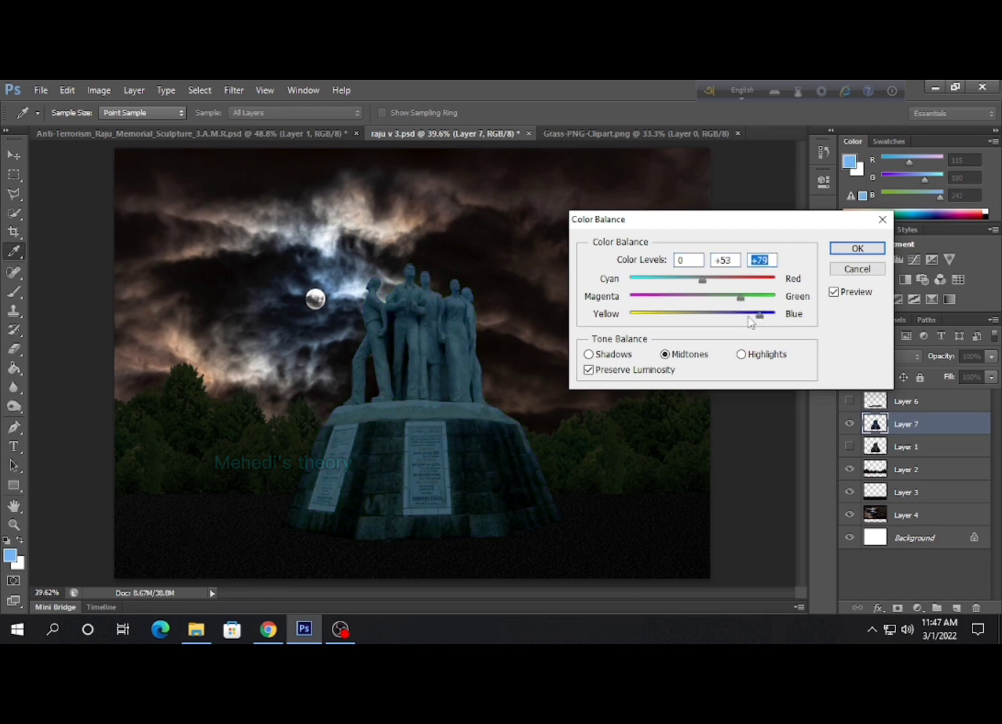
{"action": "key", "text": "Return"}
{"action": "key", "text": "z"}
Duplicate the Layer 1 statue and put the grey Layer 8 copy on top, above the teal statue.
{"action": "left_click", "coordinate": [888, 446]}
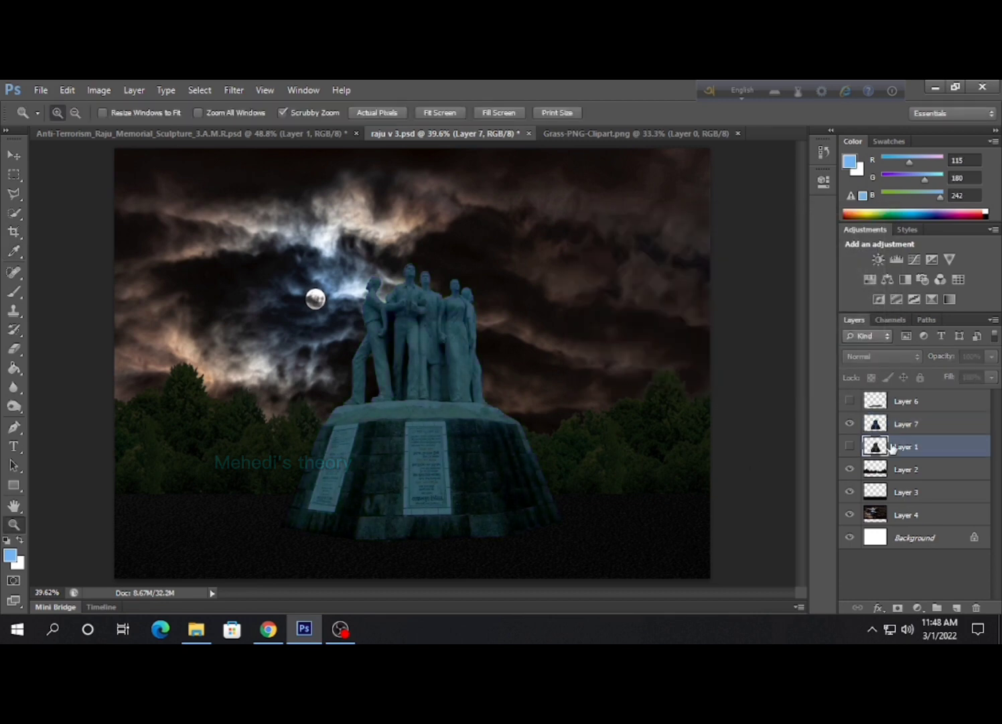
{"action": "left_click", "coordinate": [850, 445]}
{"action": "key", "text": "ctrl+j"}
{"action": "left_click_drag", "start_coordinate": [889, 446], "coordinate": [901, 476]}
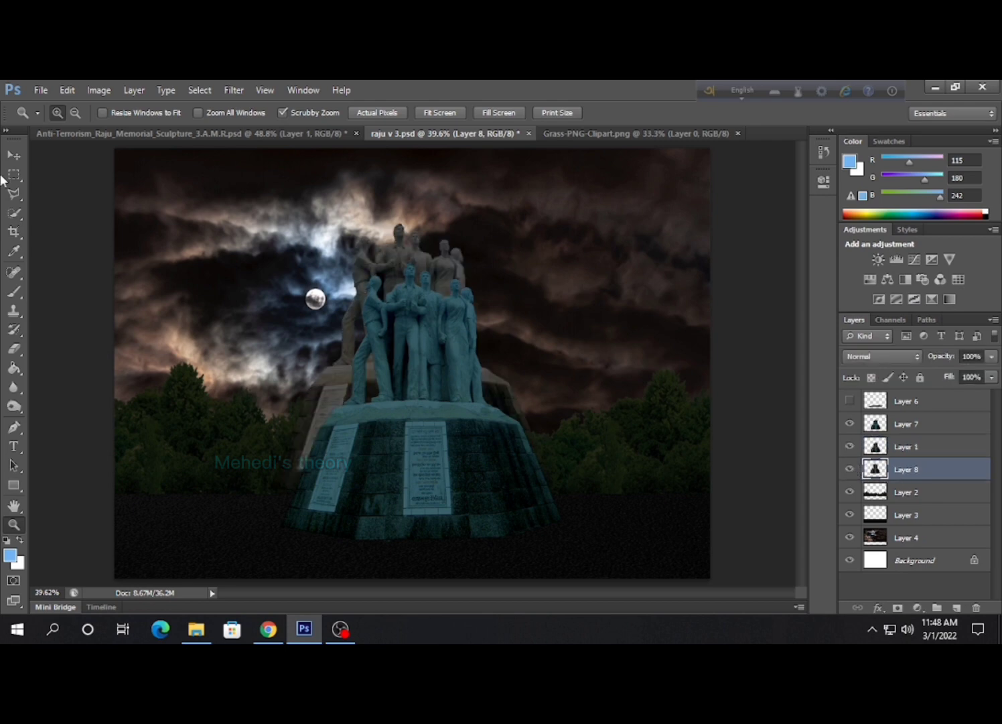
{"action": "key", "text": "v"}
{"action": "left_click_drag", "start_coordinate": [385, 346], "coordinate": [383, 333]}
{"action": "left_click_drag", "start_coordinate": [899, 424], "coordinate": [900, 422]}
{"action": "left_click_drag", "start_coordinate": [448, 469], "coordinate": [447, 453]}
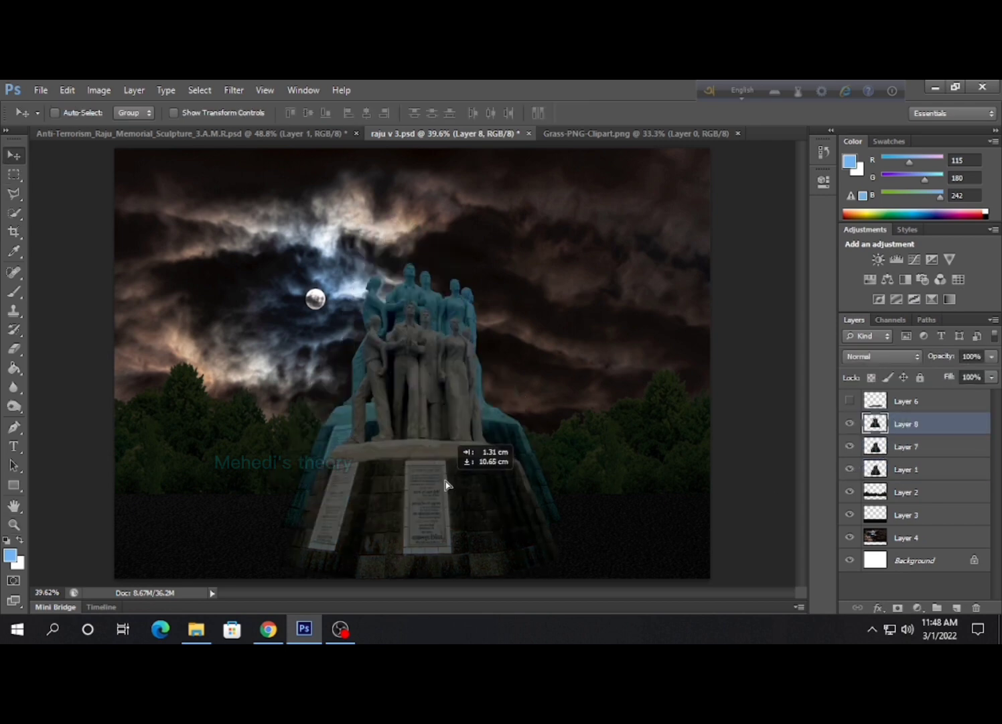
Duplicate the statue again below Layer 1, rename it 'orginal' and hide it.
{"action": "key", "text": "ctrl+j"}
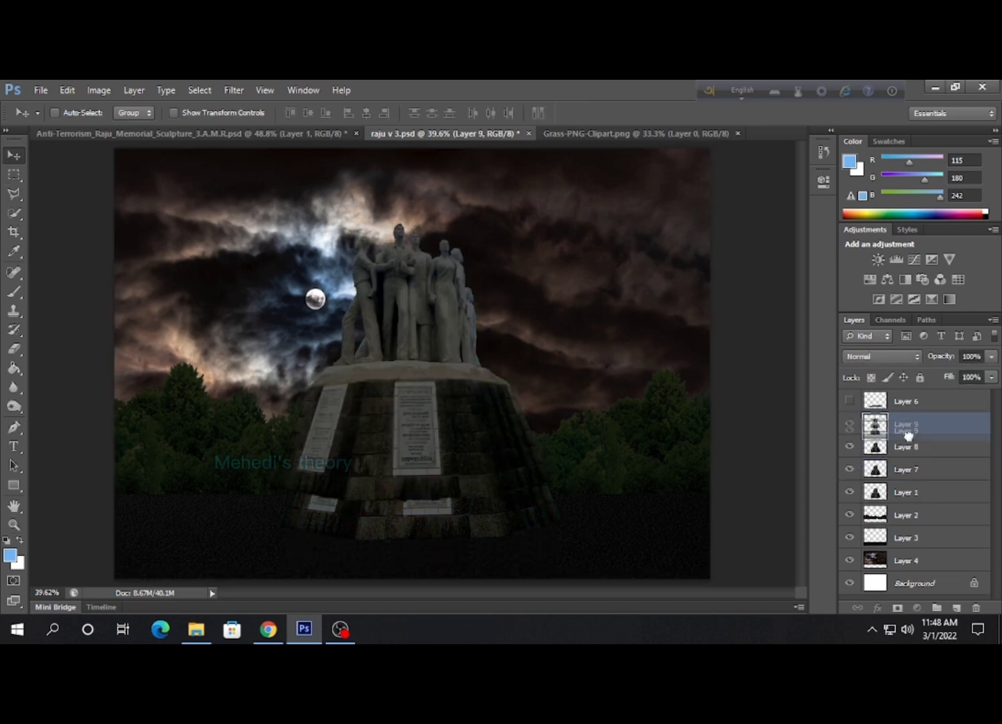
{"action": "left_click_drag", "start_coordinate": [895, 425], "coordinate": [897, 496]}
{"action": "double_click", "coordinate": [906, 493]}
{"action": "type", "text": "orginal"}
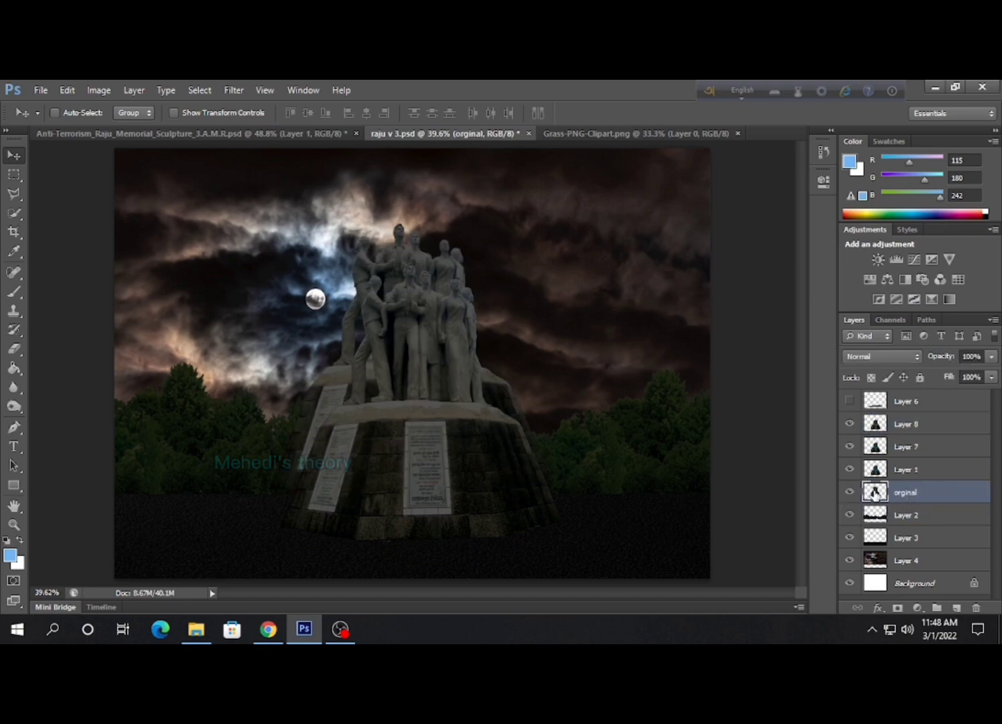
{"action": "left_click", "coordinate": [850, 492]}
{"action": "key", "text": "z"}
{"action": "mouse_move", "coordinate": [342, 347]}
{"action": "left_mouse_down"}
{"action": "mouse_move", "coordinate": [418, 302]}
{"action": "mouse_move", "coordinate": [416, 333]}
{"action": "left_mouse_up"}
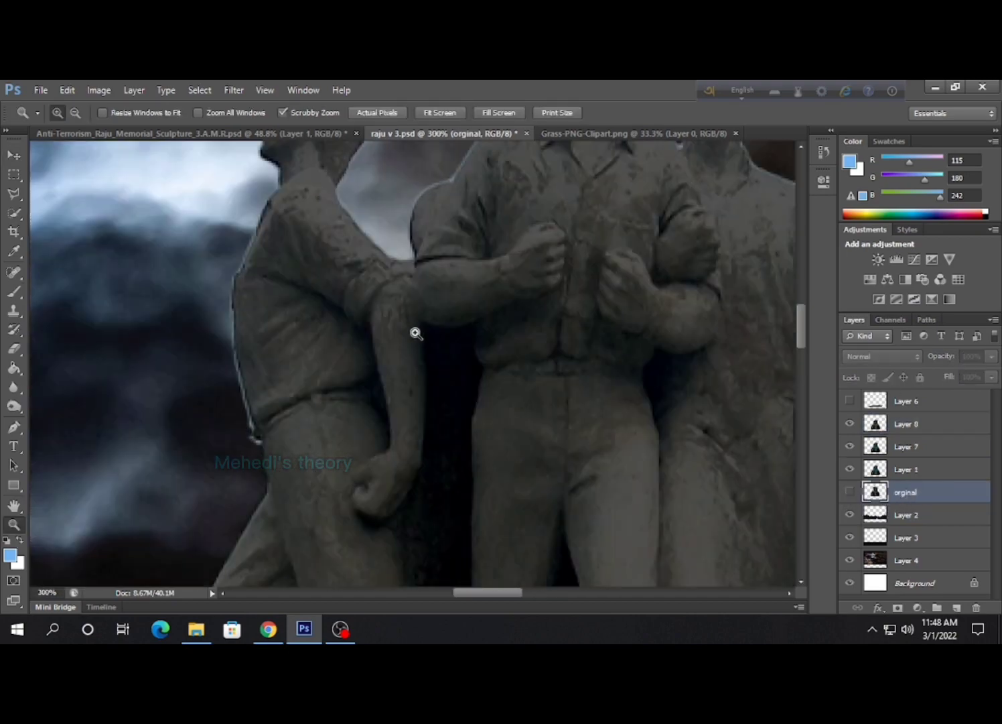
Select the grey statue copy Layer 8 and pick the Eraser tool.
{"action": "scroll", "coordinate": [300, 311], "scroll_direction": "up", "scroll_amount": 3}
{"action": "left_click", "coordinate": [904, 424]}
{"action": "left_click", "coordinate": [14, 349]}
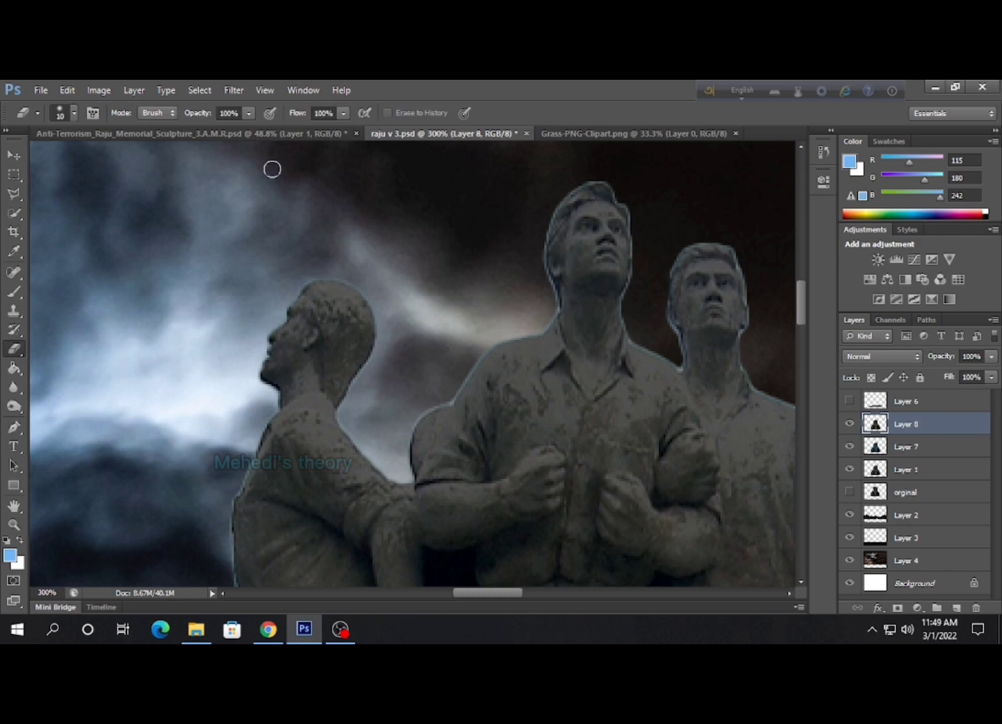
{"action": "scroll", "coordinate": [255, 369], "scroll_direction": "down", "scroll_amount": 2}
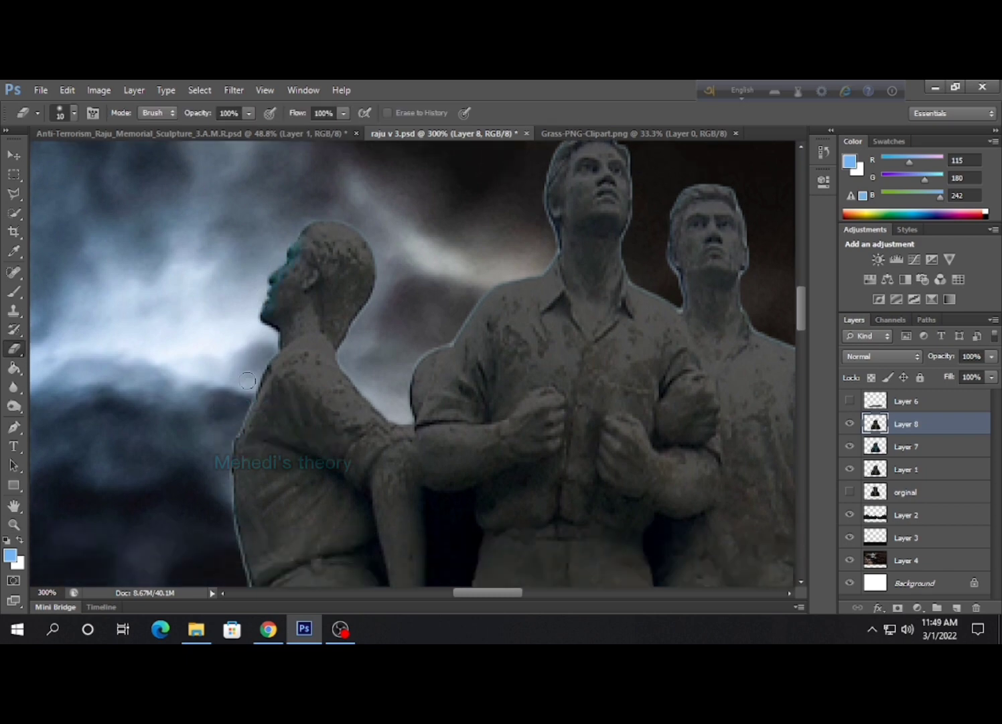
{"action": "scroll", "coordinate": [257, 377], "scroll_direction": "down", "scroll_amount": 2}
Brighten teal statue Layer 7 with Levels input white 130, then return to Layer 8.
{"action": "key", "text": "alt+bracketleft"}
{"action": "left_click", "coordinate": [98, 90]}
{"action": "key", "text": "ctrl+l"}
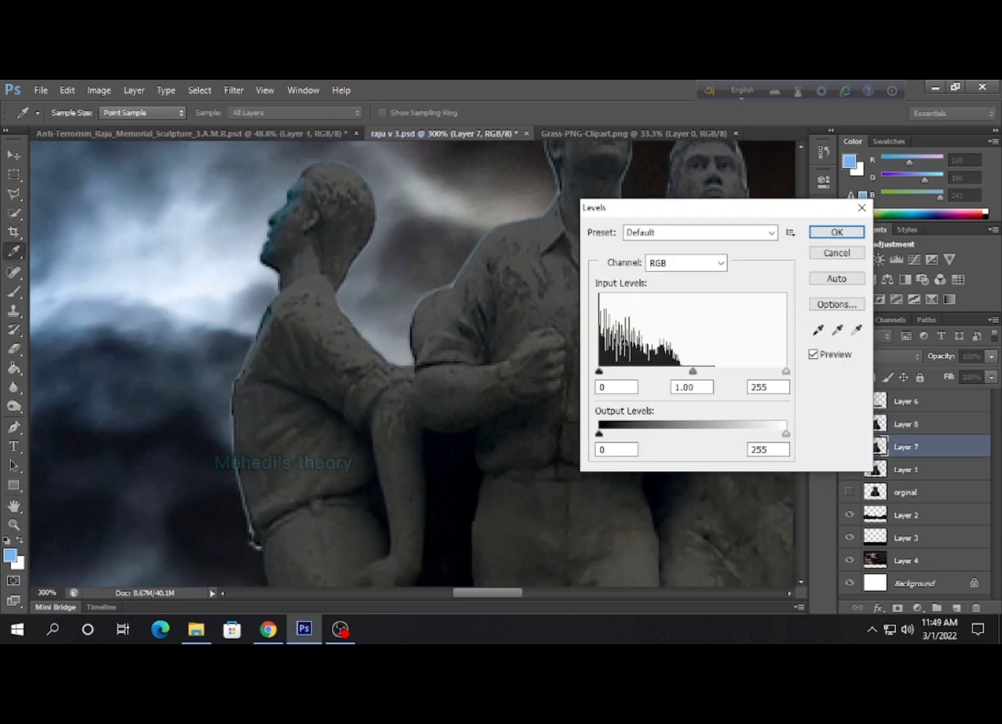
{"action": "left_click_drag", "start_coordinate": [786, 371], "coordinate": [695, 371]}
{"action": "key", "text": "Return"}
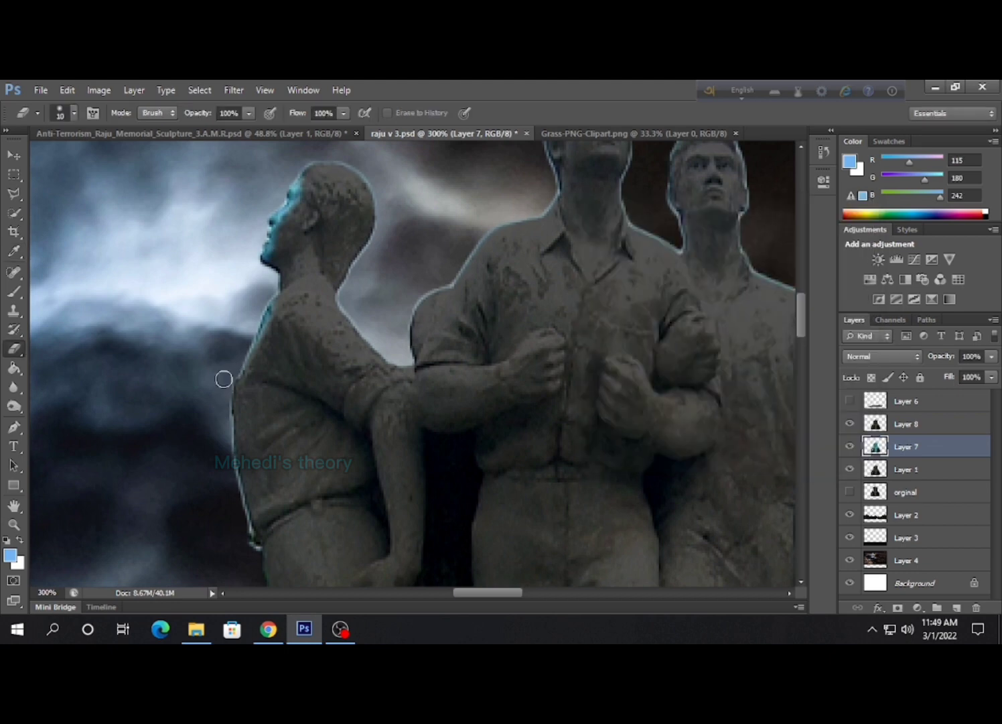
{"action": "key", "text": "alt+bracketright"}
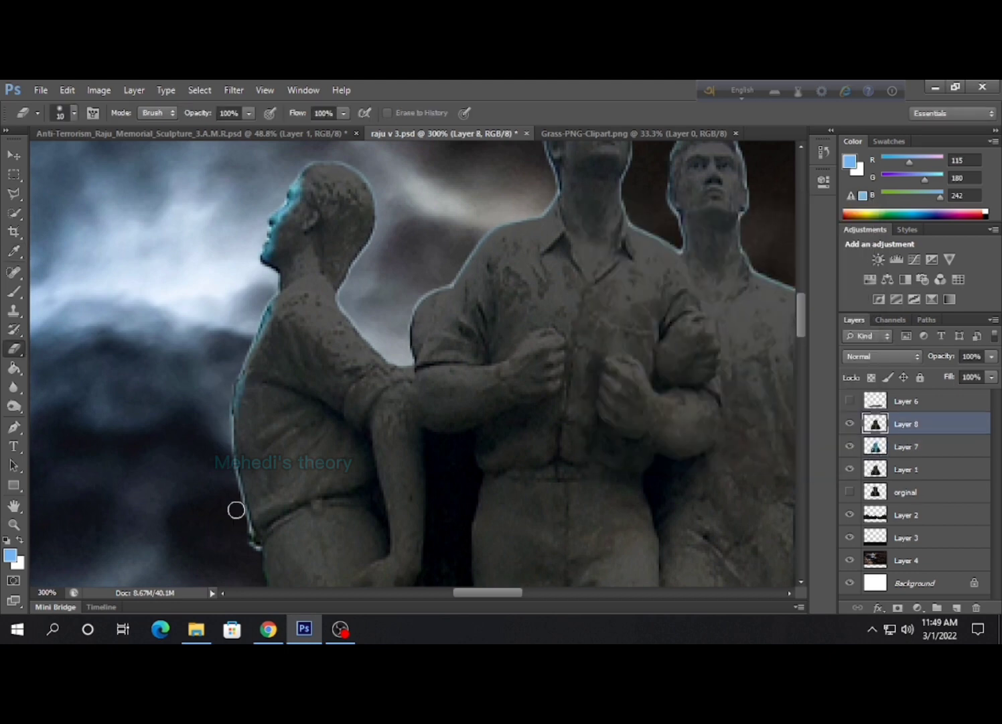
Erase the blue edge glow along the memorial plinth on Layer 8 at 300% zoom.
{"action": "scroll", "coordinate": [206, 476], "scroll_direction": "down", "scroll_amount": 2}
{"action": "scroll", "coordinate": [244, 382], "scroll_direction": "down", "scroll_amount": 2}
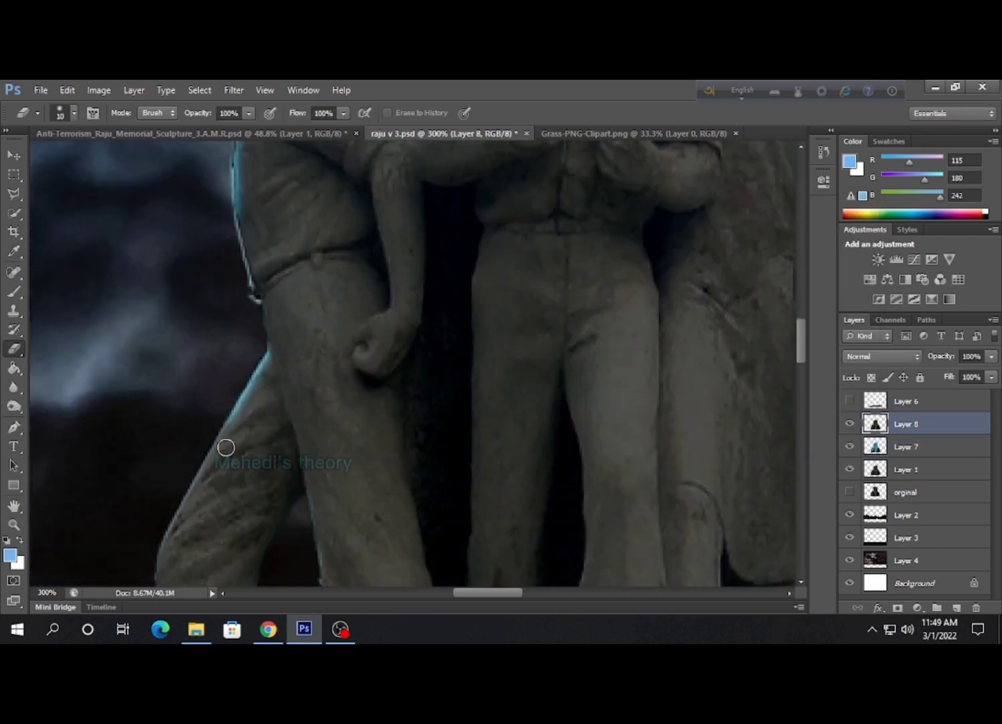
{"action": "scroll", "coordinate": [226, 445], "scroll_direction": "down", "scroll_amount": 1}
{"action": "scroll", "coordinate": [231, 331], "scroll_direction": "down", "scroll_amount": 1}
{"action": "scroll", "coordinate": [157, 400], "scroll_direction": "up", "scroll_amount": 1}
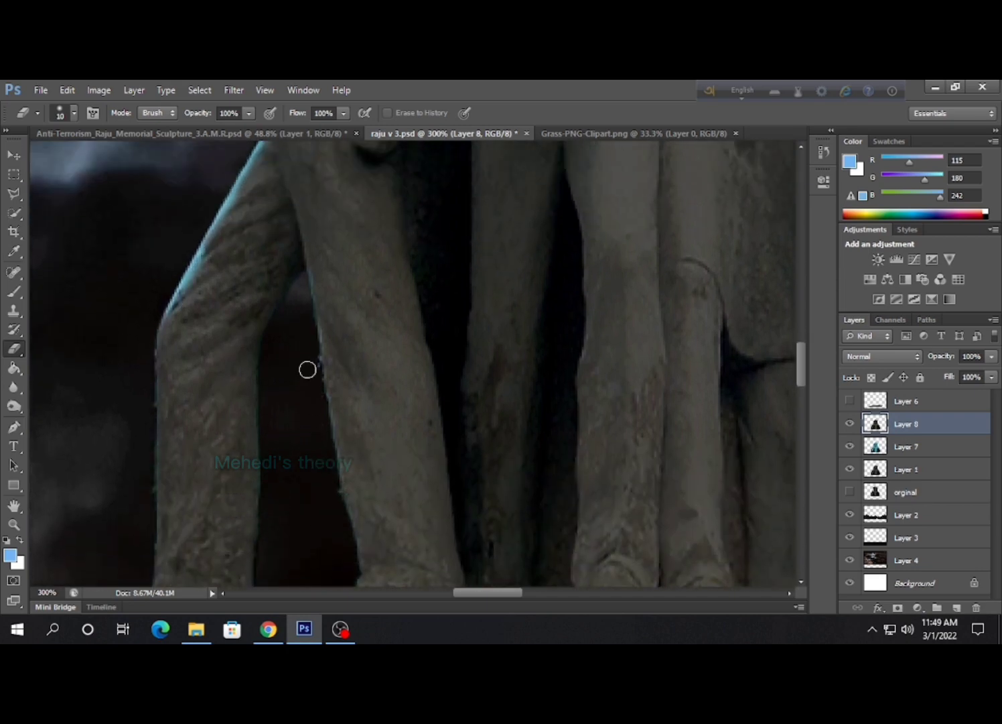
{"action": "scroll", "coordinate": [309, 367], "scroll_direction": "up", "scroll_amount": 3}
{"action": "scroll", "coordinate": [315, 400], "scroll_direction": "up", "scroll_amount": 3}
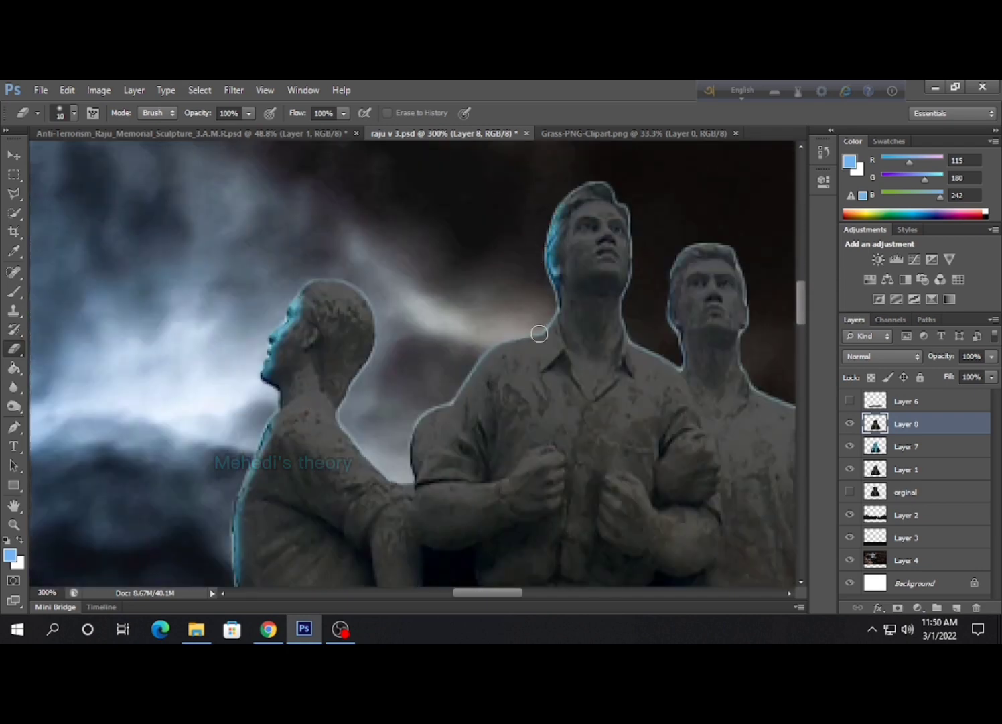
{"action": "scroll", "coordinate": [415, 428], "scroll_direction": "down", "scroll_amount": 1}
{"action": "scroll", "coordinate": [523, 390], "scroll_direction": "down", "scroll_amount": 2}
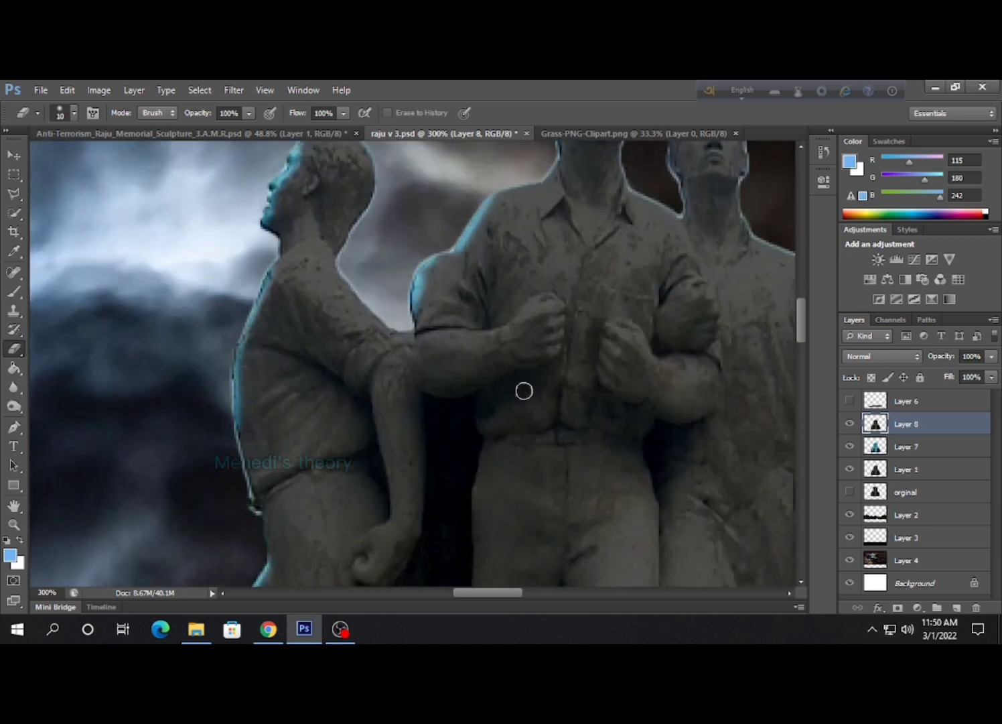
{"action": "scroll", "coordinate": [526, 387], "scroll_direction": "down", "scroll_amount": 2}
{"action": "scroll", "coordinate": [307, 337], "scroll_direction": "down", "scroll_amount": 1}
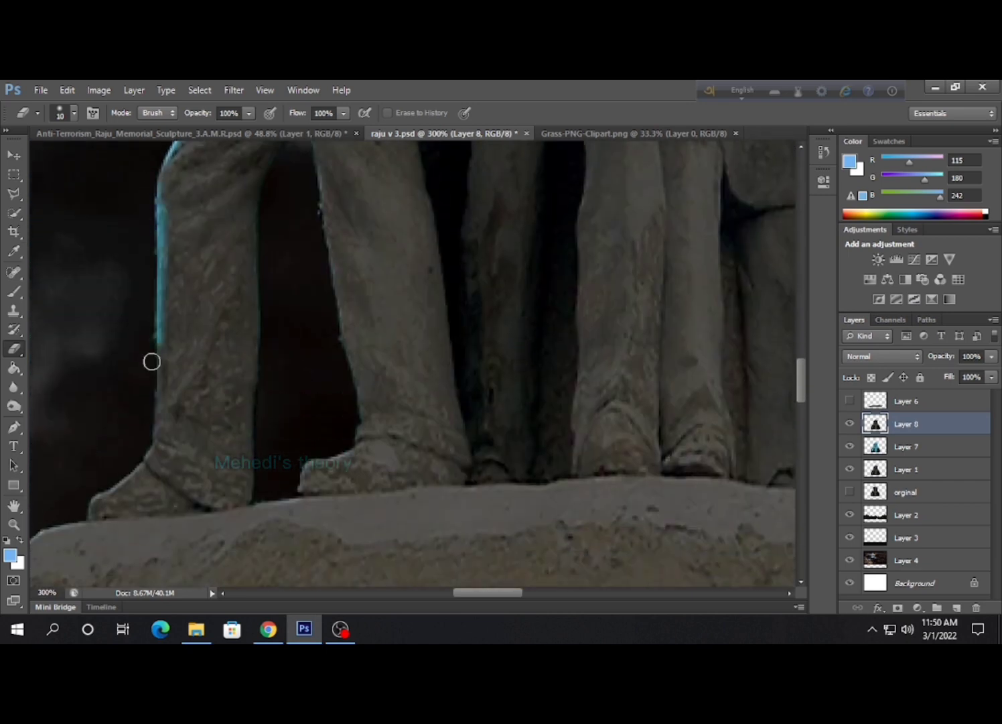
{"action": "scroll", "coordinate": [152, 361], "scroll_direction": "down", "scroll_amount": 1}
{"action": "left_click_drag", "start_coordinate": [490, 593], "coordinate": [459, 593]}
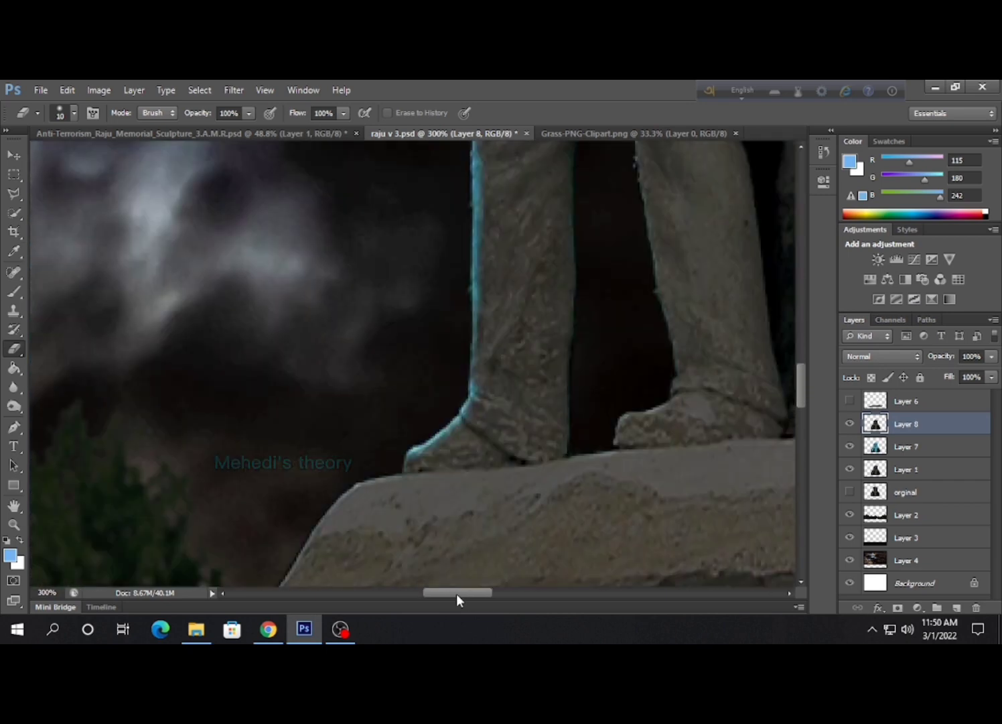
{"action": "scroll", "coordinate": [407, 528], "scroll_direction": "up", "scroll_amount": 5}
{"action": "scroll", "coordinate": [466, 462], "scroll_direction": "down", "scroll_amount": 1}
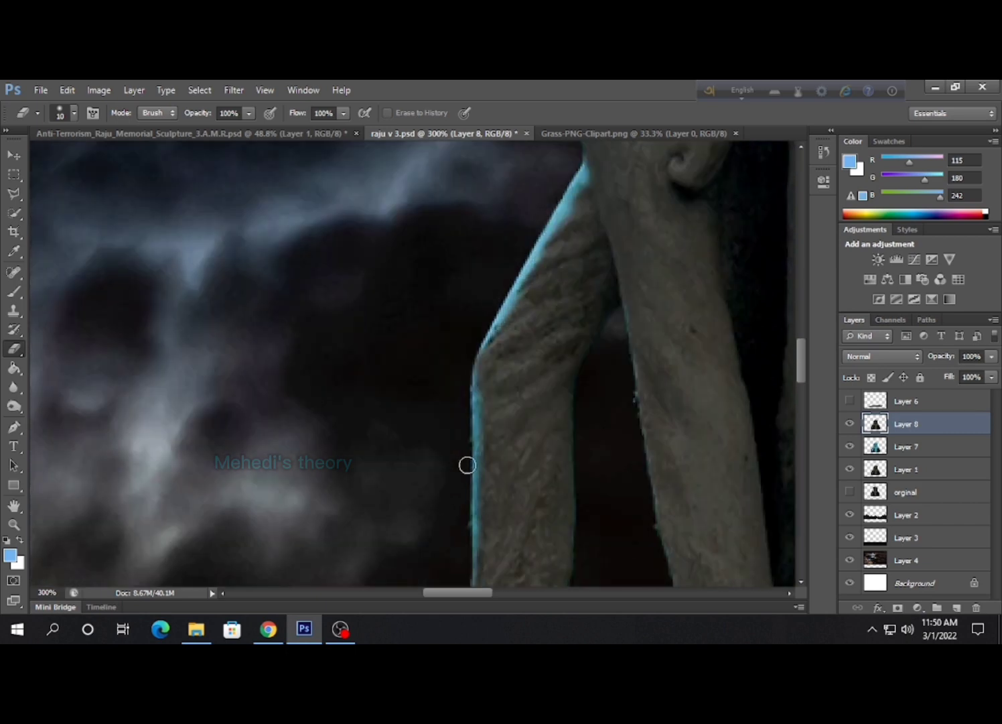
{"action": "scroll", "coordinate": [398, 409], "scroll_direction": "down", "scroll_amount": 2}
{"action": "scroll", "coordinate": [358, 509], "scroll_direction": "down", "scroll_amount": 1}
{"action": "scroll", "coordinate": [276, 408], "scroll_direction": "down", "scroll_amount": 1}
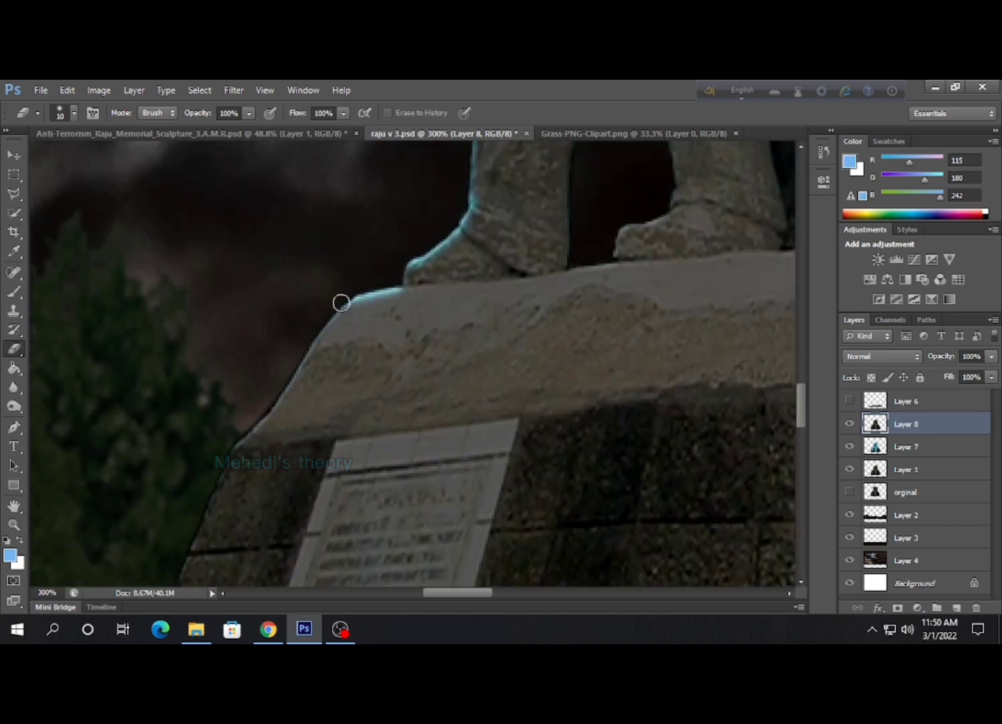
{"action": "left_click_drag", "start_coordinate": [449, 594], "coordinate": [435, 594]}
{"action": "scroll", "coordinate": [456, 244], "scroll_direction": "down", "scroll_amount": 2}
{"action": "scroll", "coordinate": [392, 308], "scroll_direction": "down", "scroll_amount": 1}
{"action": "scroll", "coordinate": [377, 277], "scroll_direction": "down", "scroll_amount": 1}
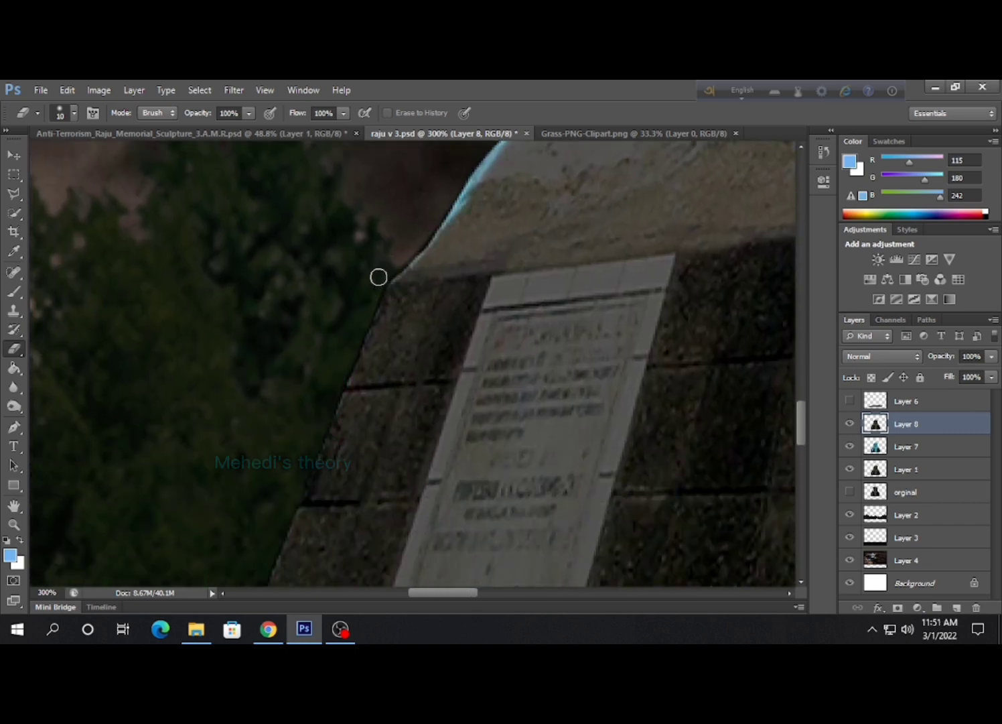
{"action": "scroll", "coordinate": [352, 340], "scroll_direction": "down", "scroll_amount": 1}
{"action": "scroll", "coordinate": [343, 303], "scroll_direction": "down", "scroll_amount": 2}
{"action": "scroll", "coordinate": [329, 282], "scroll_direction": "down", "scroll_amount": 1}
{"action": "scroll", "coordinate": [328, 204], "scroll_direction": "down", "scroll_amount": 1}
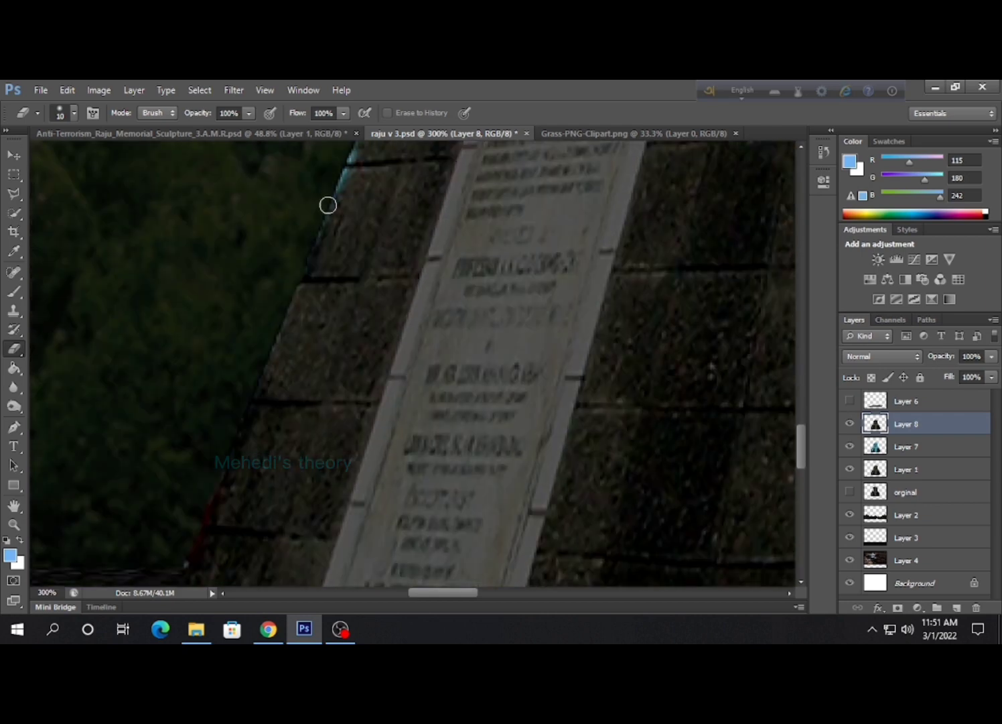
{"action": "scroll", "coordinate": [280, 291], "scroll_direction": "down", "scroll_amount": 1}
{"action": "scroll", "coordinate": [242, 301], "scroll_direction": "down", "scroll_amount": 1}
{"action": "scroll", "coordinate": [284, 297], "scroll_direction": "down", "scroll_amount": 1}
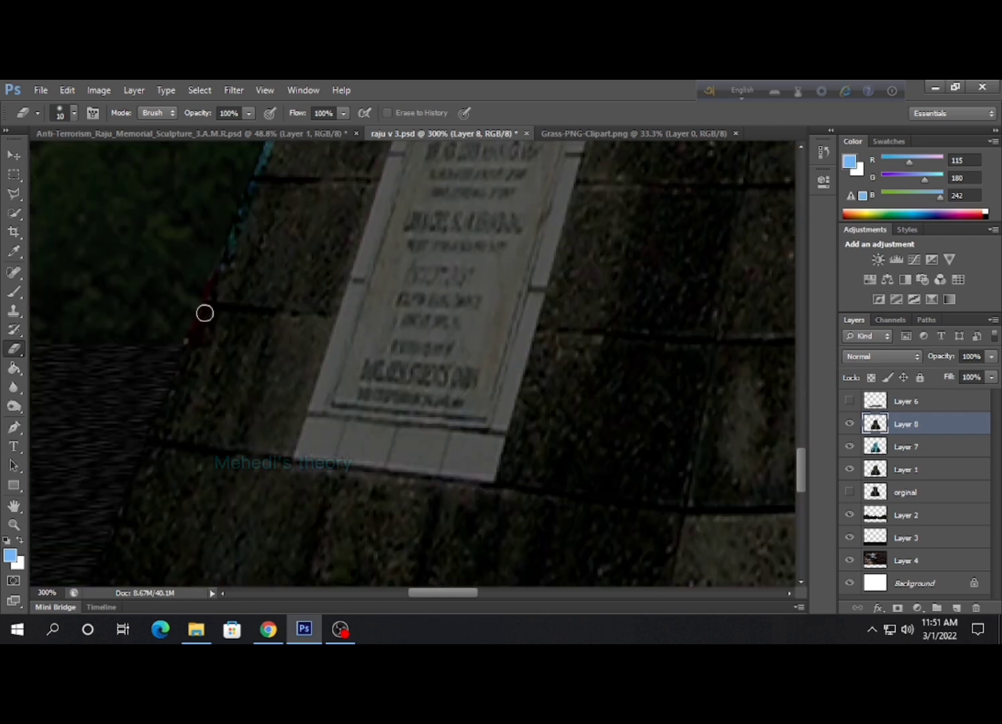
Erase the glow around the statue heads, then fit the whole image to screen.
{"action": "key", "text": "z"}
{"action": "key", "text": "ctrl+0"}
{"action": "mouse_move", "coordinate": [446, 321]}
{"action": "left_mouse_down"}
{"action": "mouse_move", "coordinate": [394, 262]}
{"action": "mouse_move", "coordinate": [409, 256]}
{"action": "left_mouse_up"}
{"action": "key", "text": "e"}
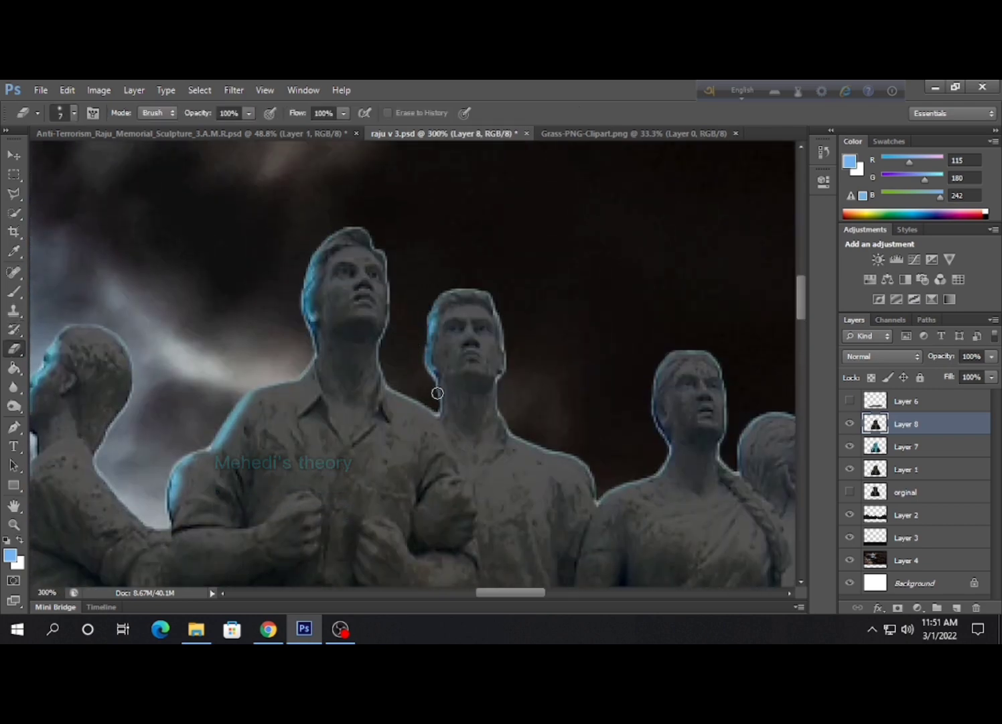
{"action": "scroll", "coordinate": [651, 429], "scroll_direction": "down", "scroll_amount": 1}
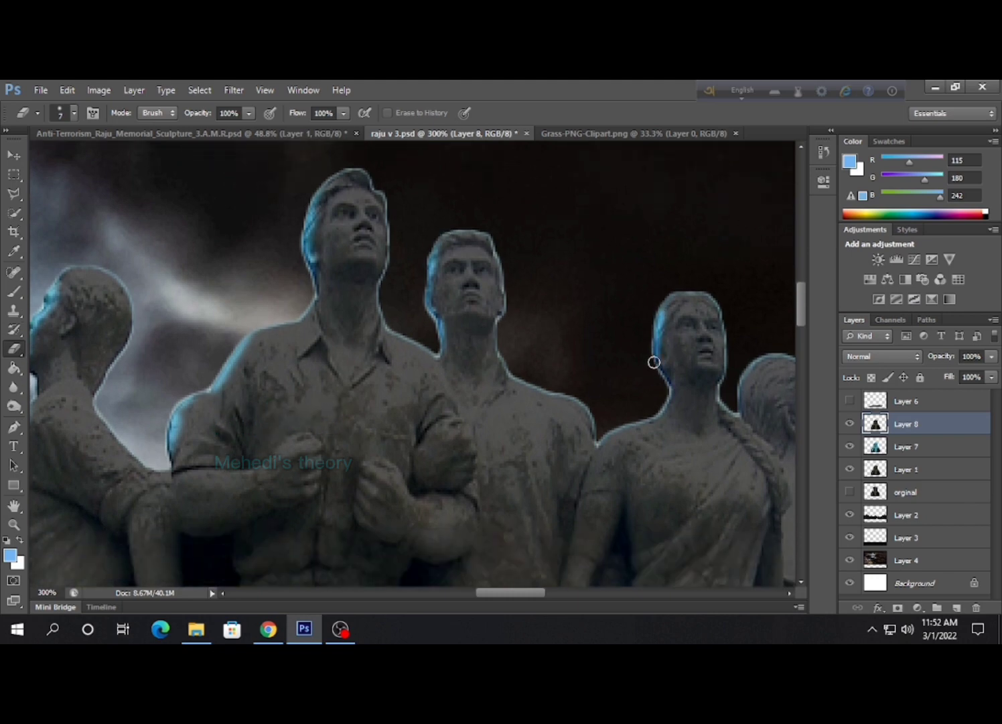
{"action": "scroll", "coordinate": [653, 357], "scroll_direction": "down", "scroll_amount": 1}
{"action": "scroll", "coordinate": [574, 574], "scroll_direction": "right", "scroll_amount": 5}
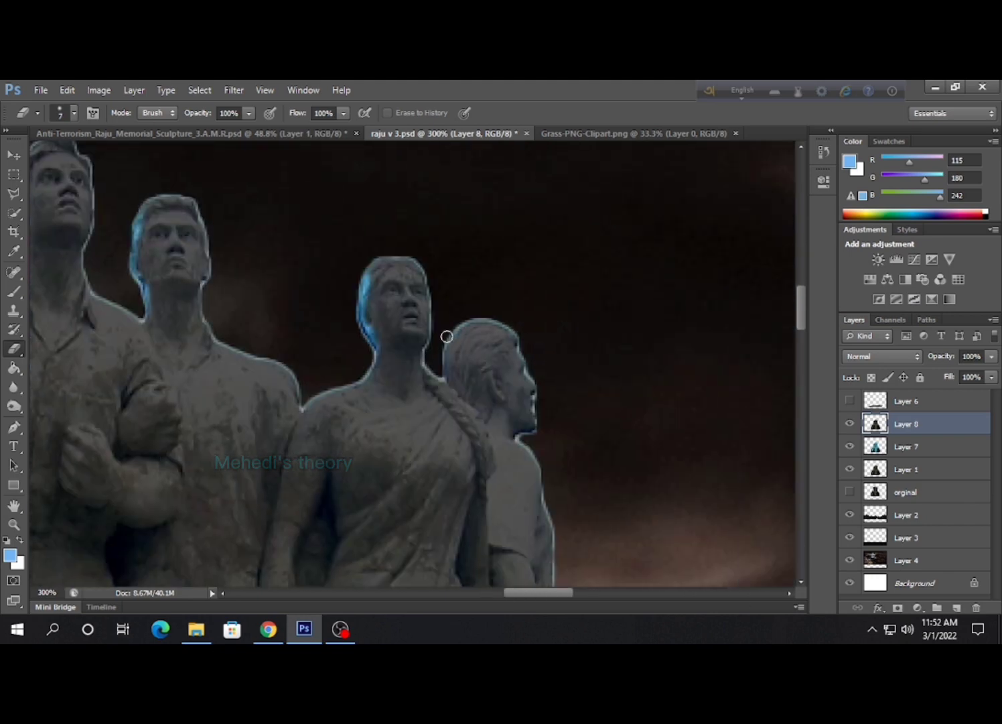
{"action": "scroll", "coordinate": [419, 375], "scroll_direction": "down", "scroll_amount": 1}
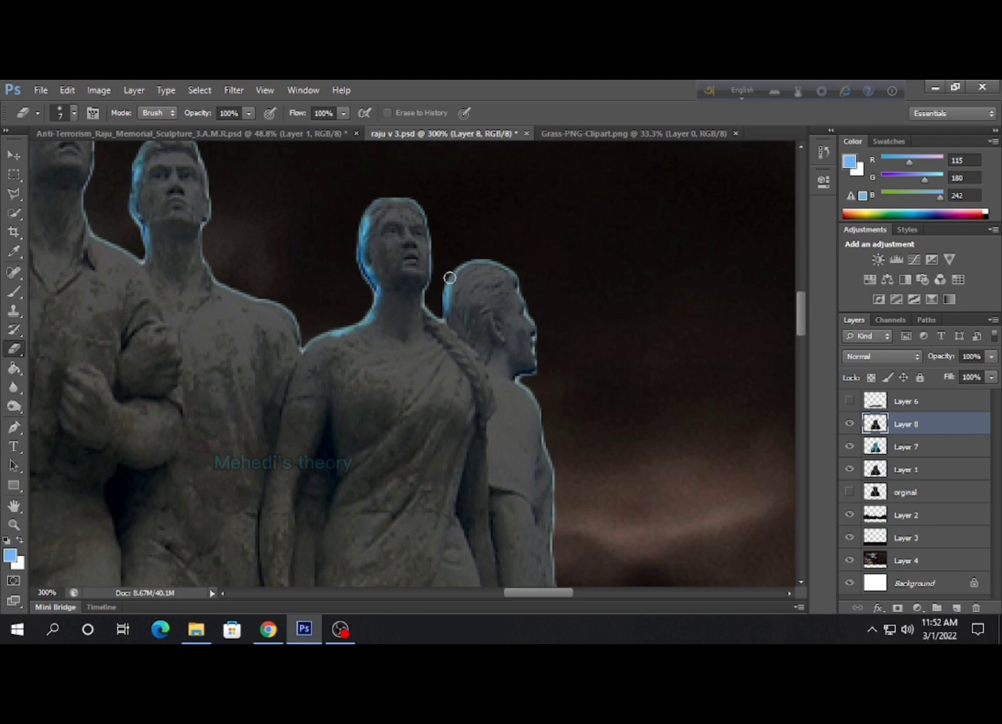
{"action": "left_click", "coordinate": [14, 525]}
{"action": "key", "text": "ctrl+0"}
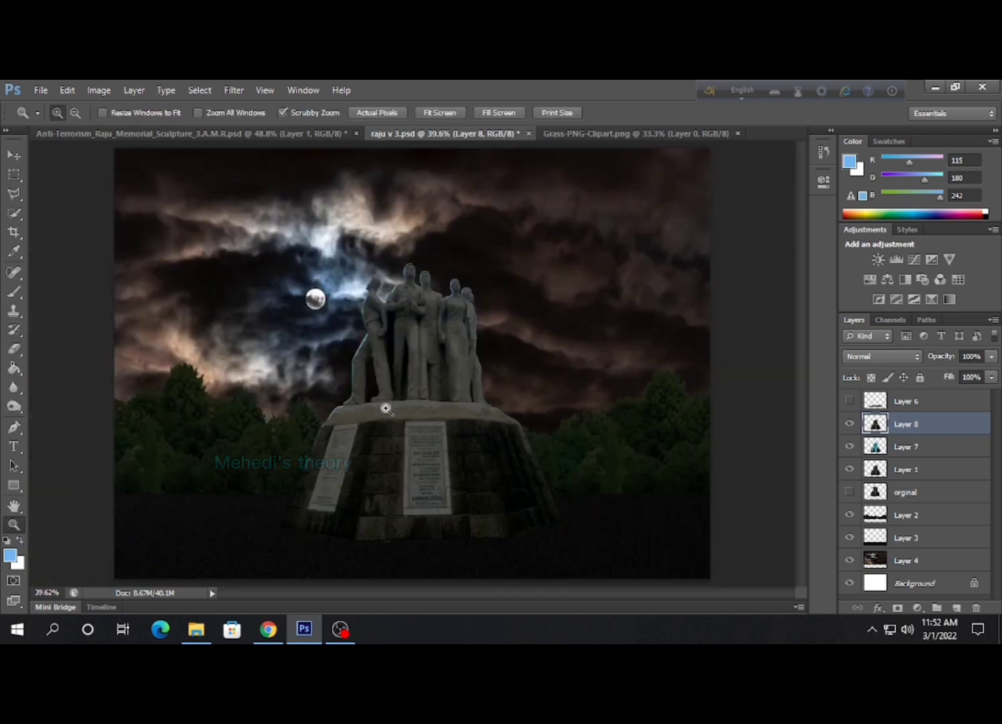
Dim the Layer 8 statue with Levels, lowering output white to 181.
{"action": "left_click", "coordinate": [99, 89]}
{"action": "left_click", "coordinate": [281, 142]}
{"action": "left_click_drag", "start_coordinate": [786, 433], "coordinate": [687, 434]}
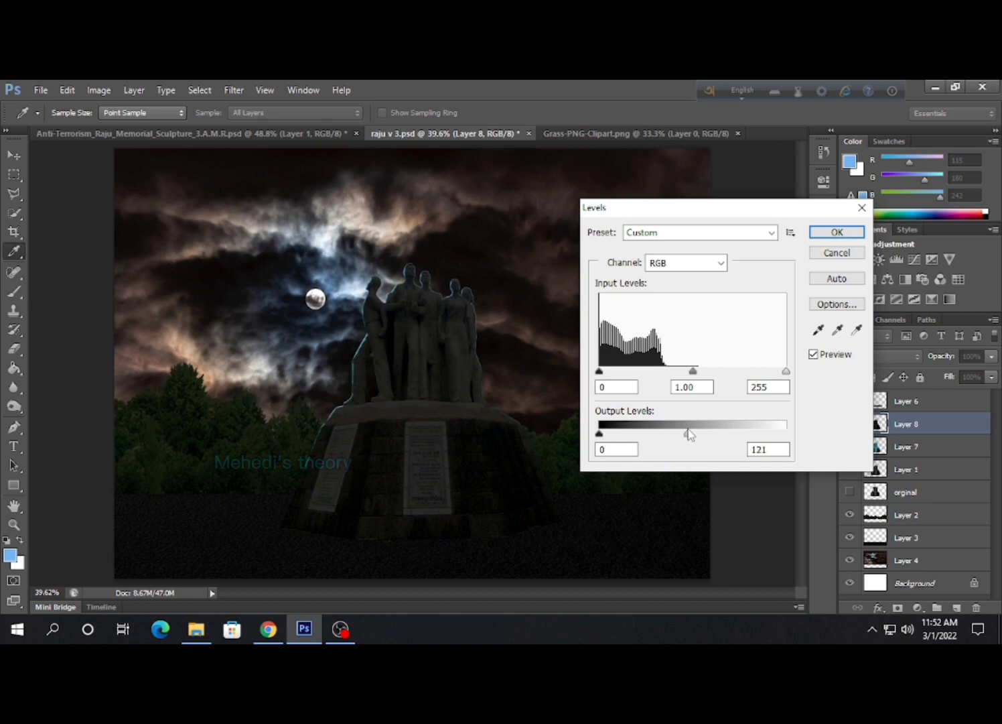
{"action": "left_click_drag", "start_coordinate": [600, 371], "coordinate": [622, 372]}
{"action": "left_click", "coordinate": [837, 253]}
{"action": "left_click", "coordinate": [99, 90]}
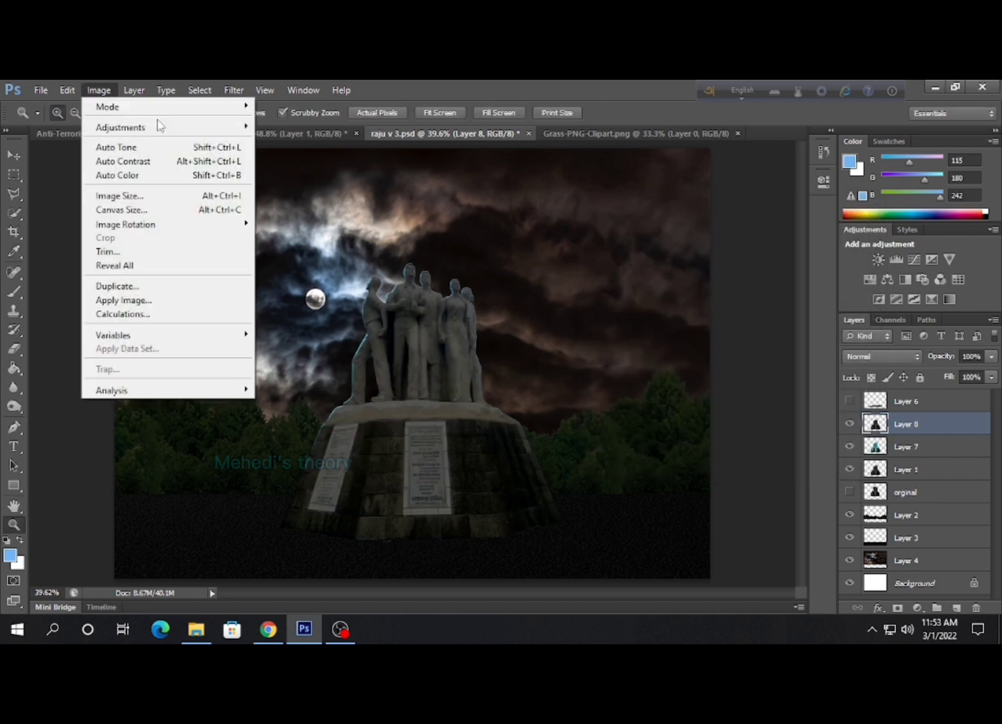
{"action": "left_click", "coordinate": [281, 127]}
{"action": "left_click_drag", "start_coordinate": [786, 433], "coordinate": [730, 434]}
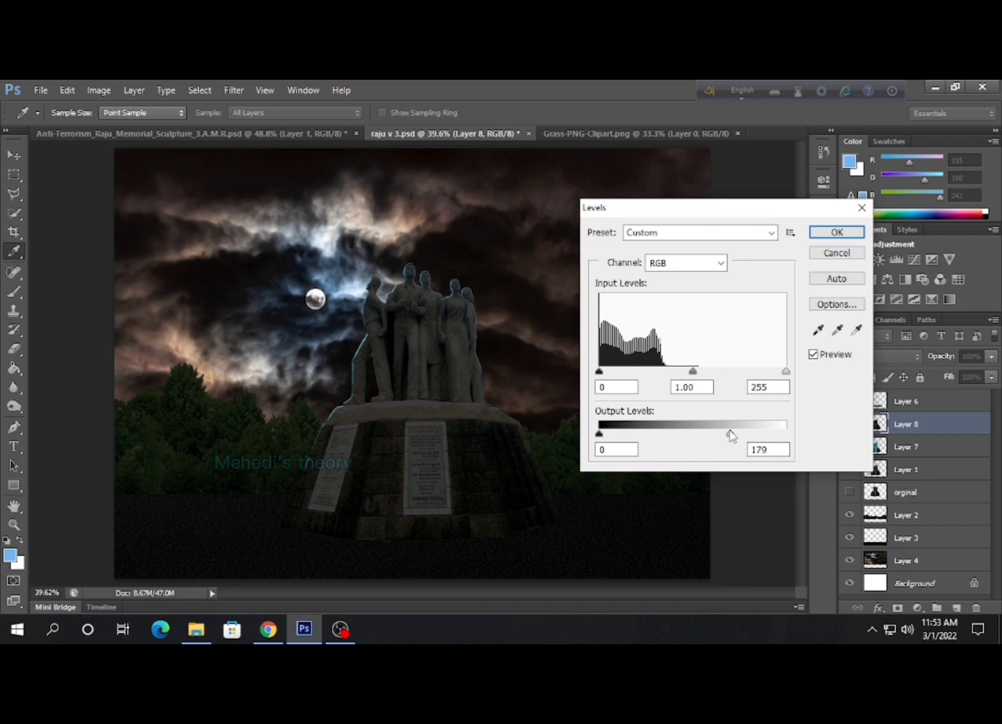
{"action": "left_click", "coordinate": [835, 230]}
Show the foreground grass Layer 6 and apply Levels to it.
{"action": "key", "text": "z"}
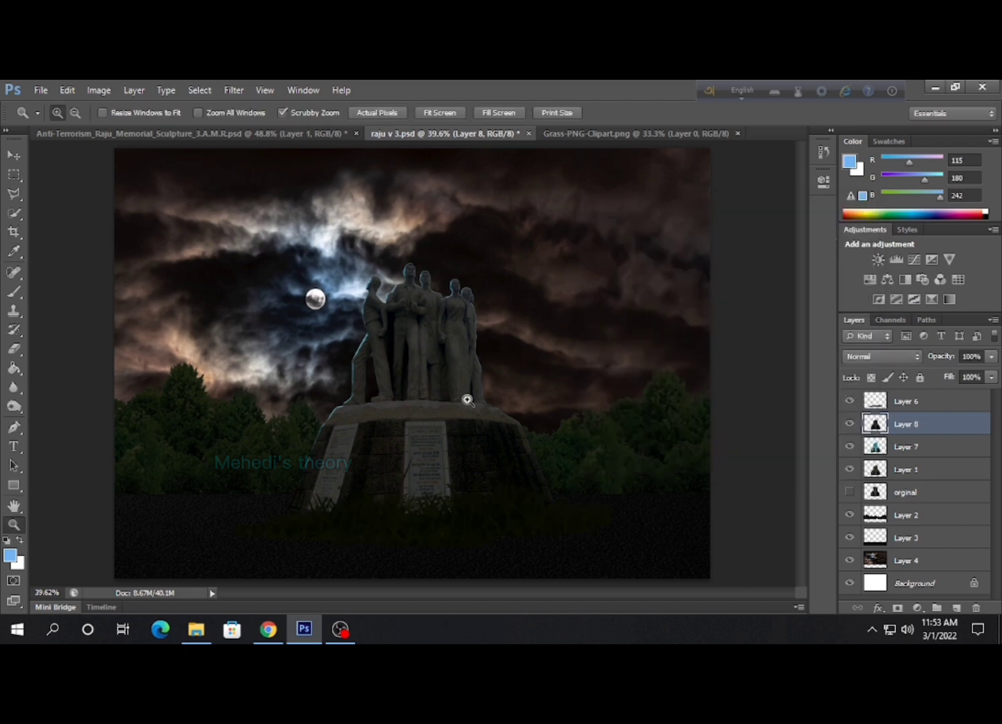
{"action": "left_click", "coordinate": [911, 401]}
{"action": "left_click", "coordinate": [98, 90]}
{"action": "left_click", "coordinate": [282, 128]}
{"action": "left_click", "coordinate": [836, 231]}
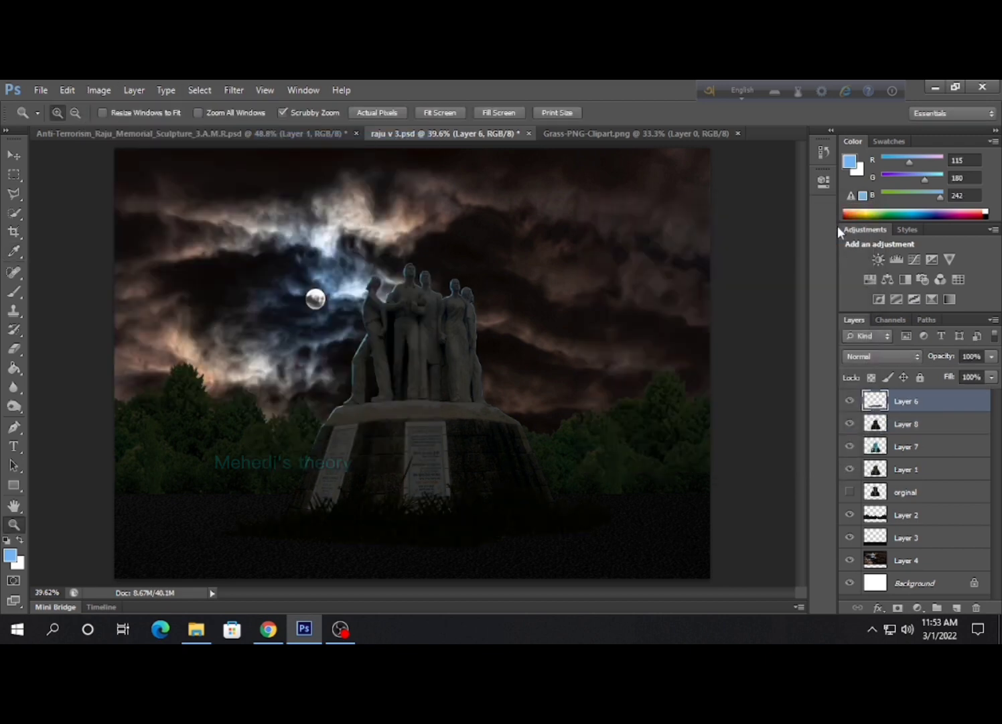
Darken the Layer 2 trees to near-black silhouettes with Levels output white 70.
{"action": "left_click", "coordinate": [911, 514]}
{"action": "left_click", "coordinate": [99, 90]}
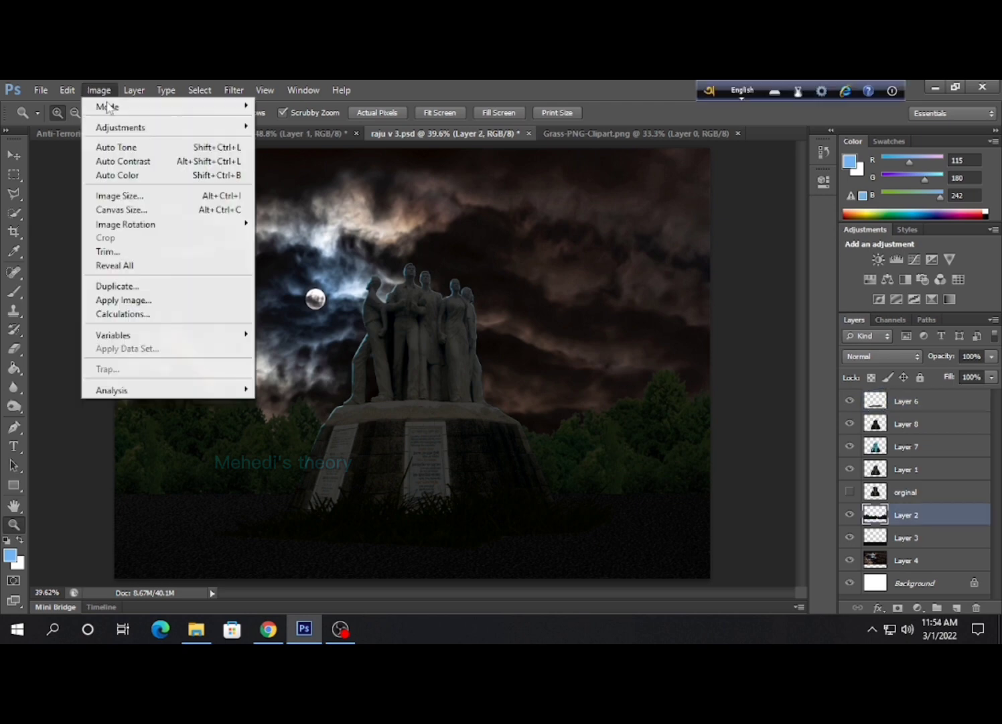
{"action": "left_click", "coordinate": [281, 145]}
{"action": "left_click_drag", "start_coordinate": [786, 433], "coordinate": [651, 436]}
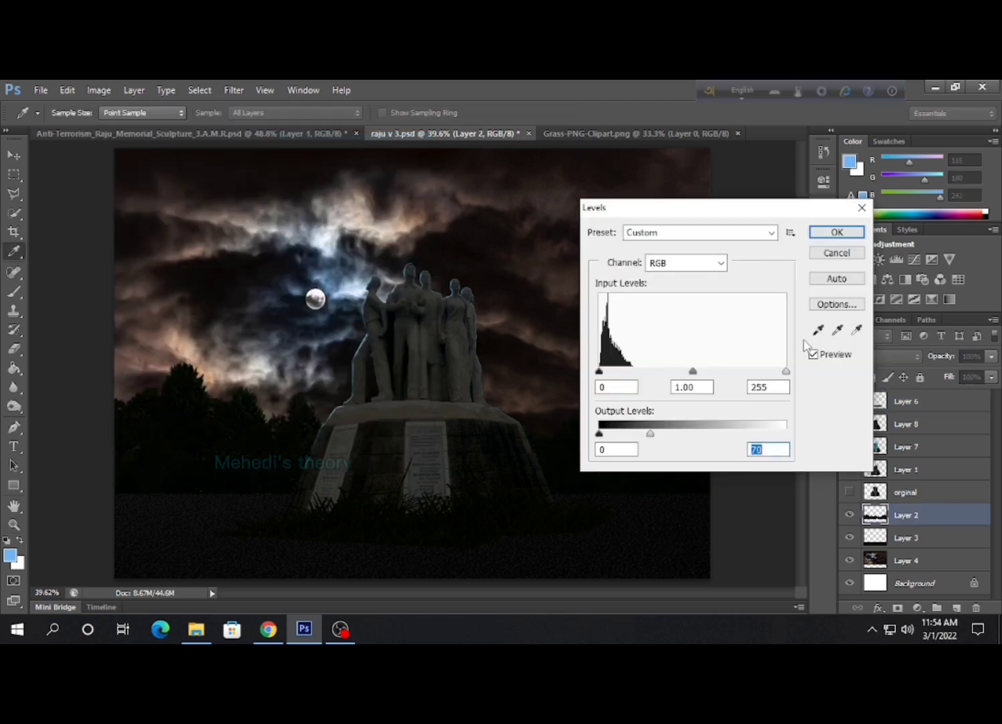
{"action": "left_click", "coordinate": [835, 232]}
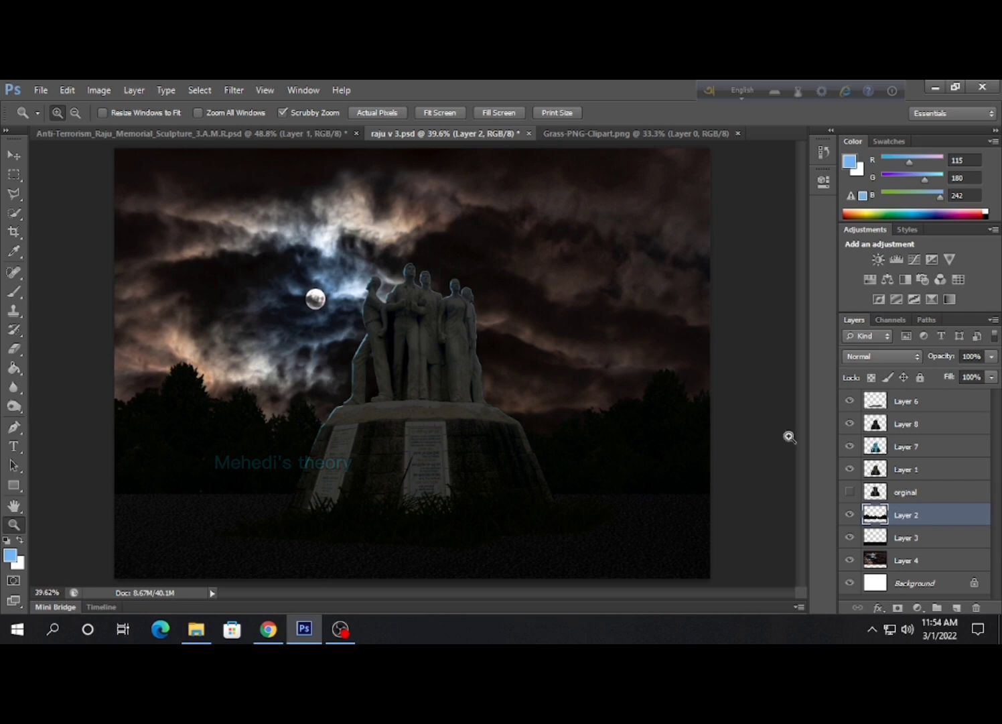
Raise the cloud highlights on the Layer 4 sky with Levels.
{"action": "left_click", "coordinate": [906, 561]}
{"action": "left_click", "coordinate": [99, 89]}
{"action": "left_click", "coordinate": [281, 144]}
{"action": "left_click_drag", "start_coordinate": [783, 374], "coordinate": [755, 374]}
Apply the cloud Levels and shift the sky's hue by +15 with Hue/Saturation.
{"action": "left_click", "coordinate": [837, 231]}
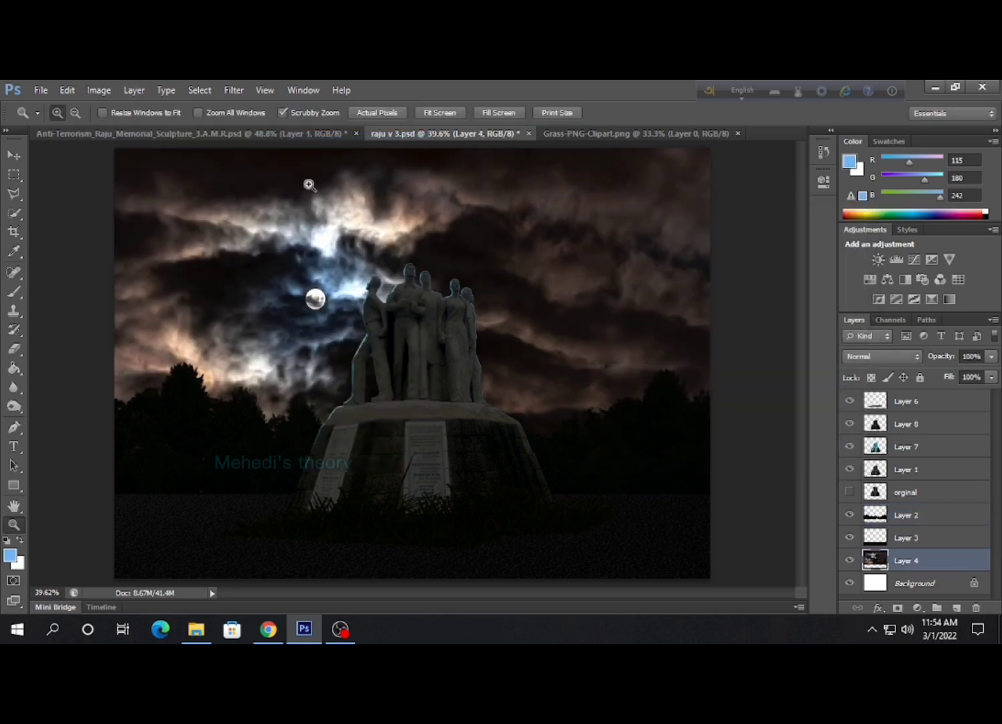
{"action": "left_click", "coordinate": [98, 89]}
{"action": "left_click", "coordinate": [301, 202]}
{"action": "mouse_move", "coordinate": [700, 290]}
{"action": "left_mouse_down"}
{"action": "mouse_move", "coordinate": [711, 289]}
{"action": "mouse_move", "coordinate": [716, 314]}
{"action": "mouse_move", "coordinate": [728, 296]}
{"action": "left_mouse_up"}
{"action": "key", "text": "Return"}
Give the sky a teal cast with Color Balance toward green and blue.
{"action": "left_click", "coordinate": [99, 89]}
{"action": "left_click", "coordinate": [320, 217]}
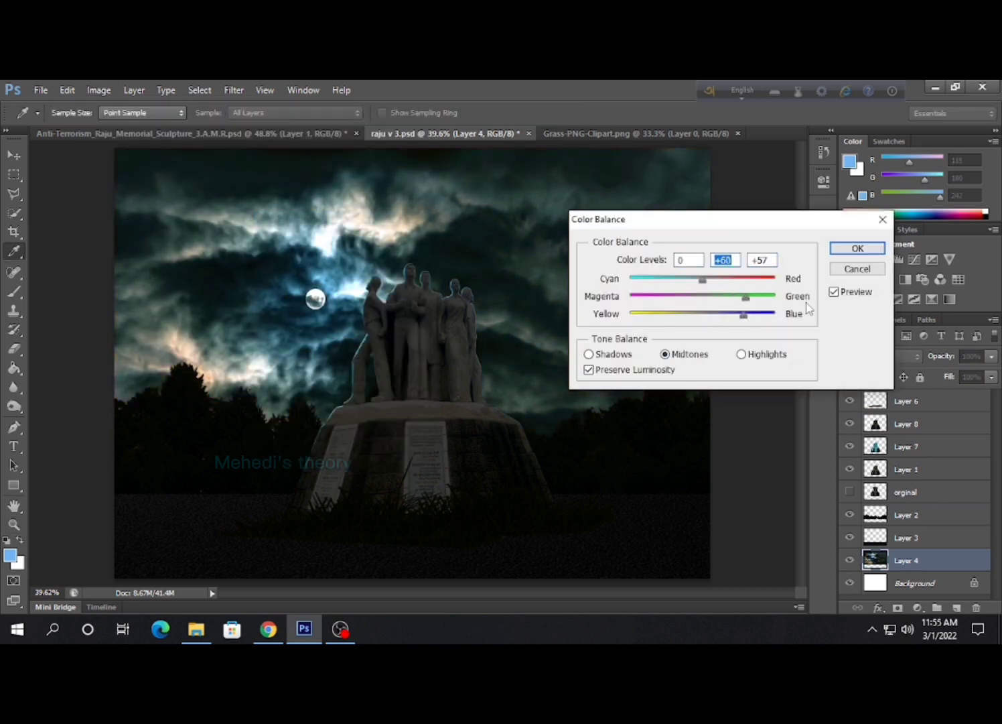
{"action": "left_click", "coordinate": [854, 251]}
{"action": "key", "text": "z"}
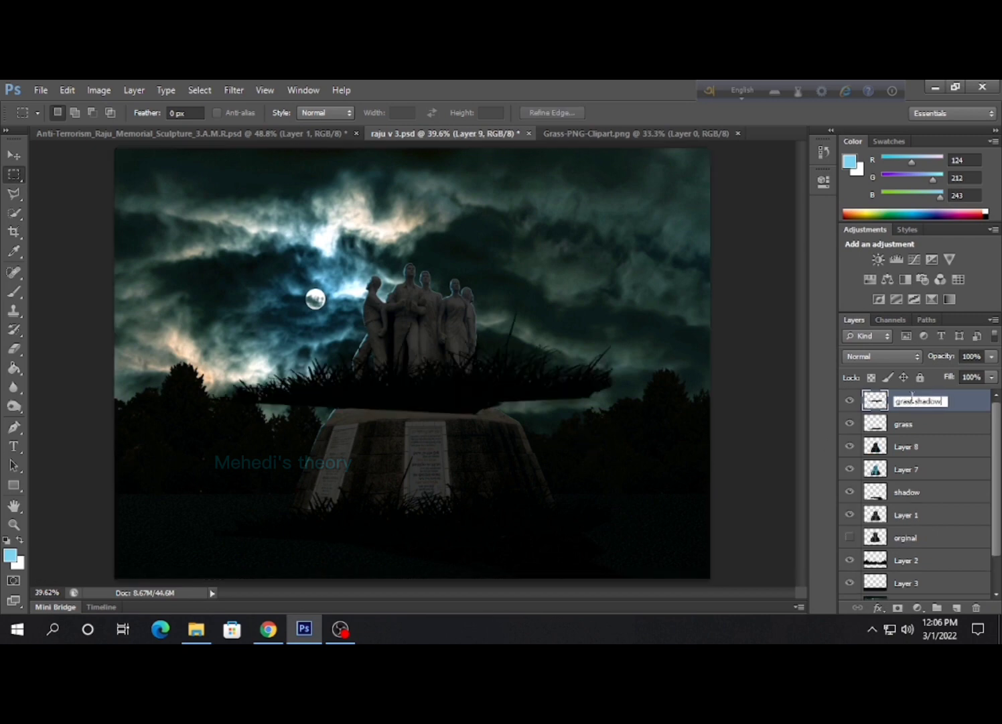
Confirm the new layer name 'grass shadow' above the grass layer.
{"action": "key", "text": "Return"}
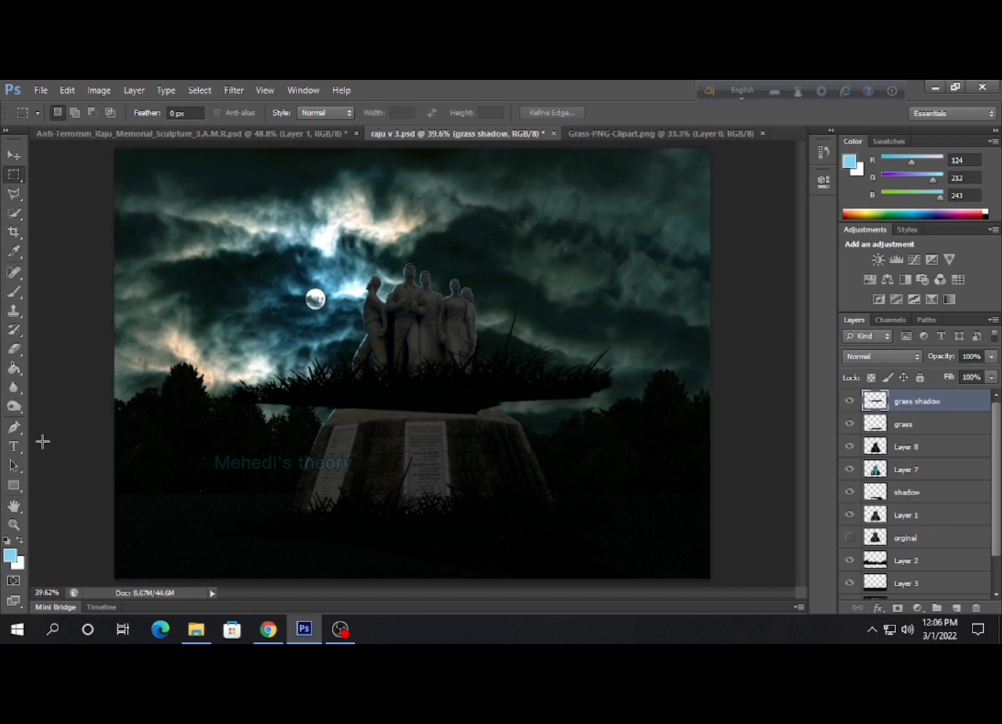
{"action": "key", "text": "v"}
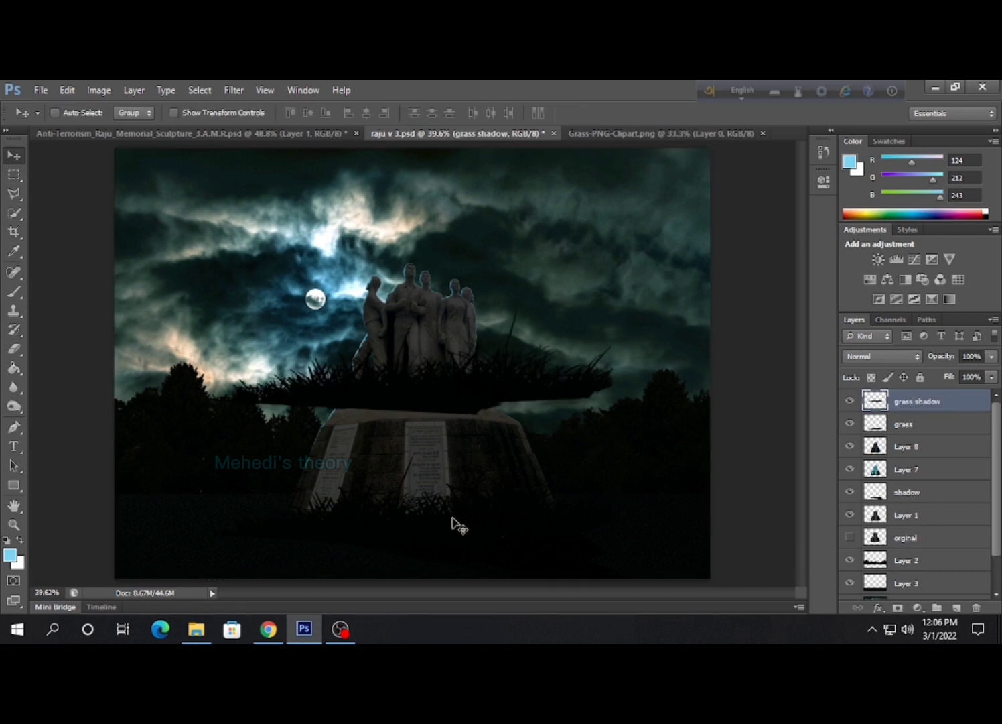
{"action": "double_click", "coordinate": [850, 407]}
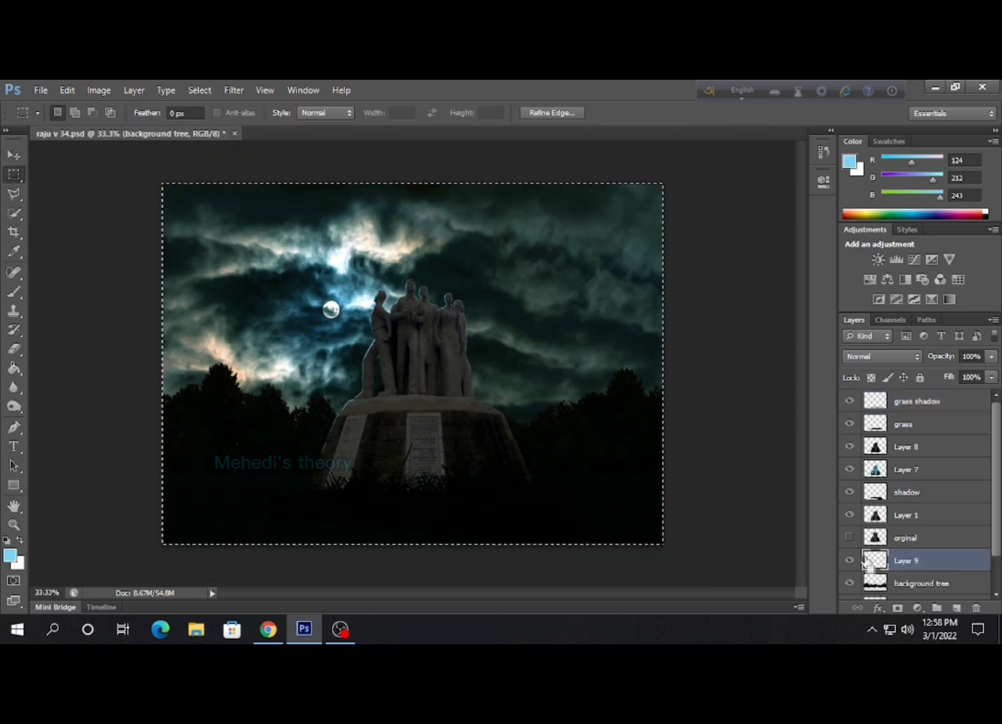
Hide Layers 8 and 9 and tint the background tree layer teal with Color Balance.
{"action": "left_click", "coordinate": [849, 560]}
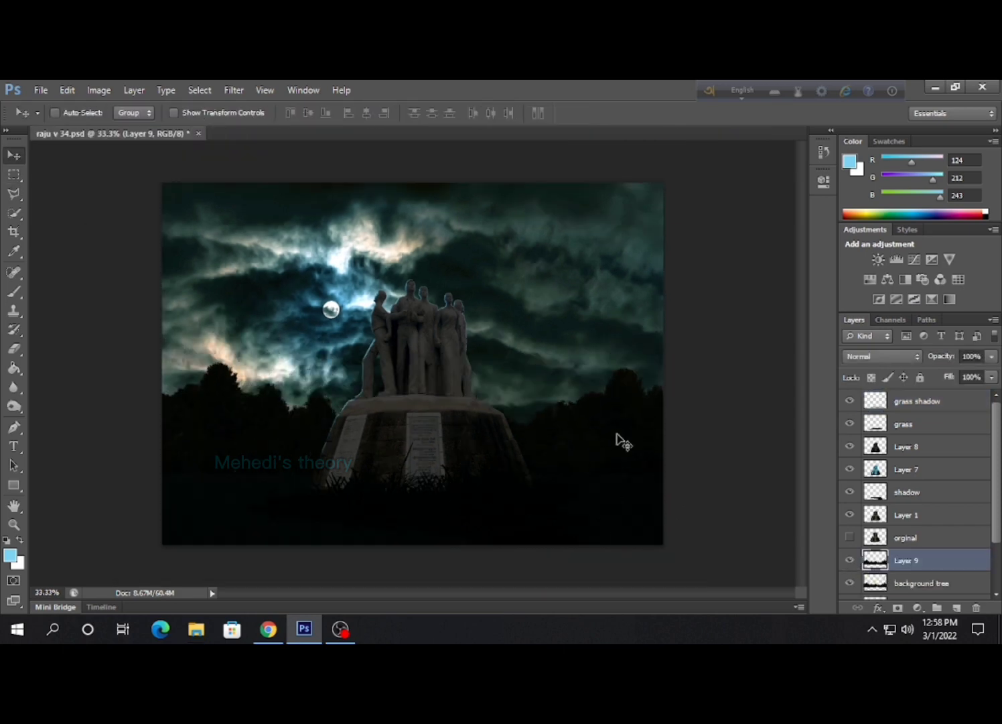
{"action": "left_click", "coordinate": [883, 583]}
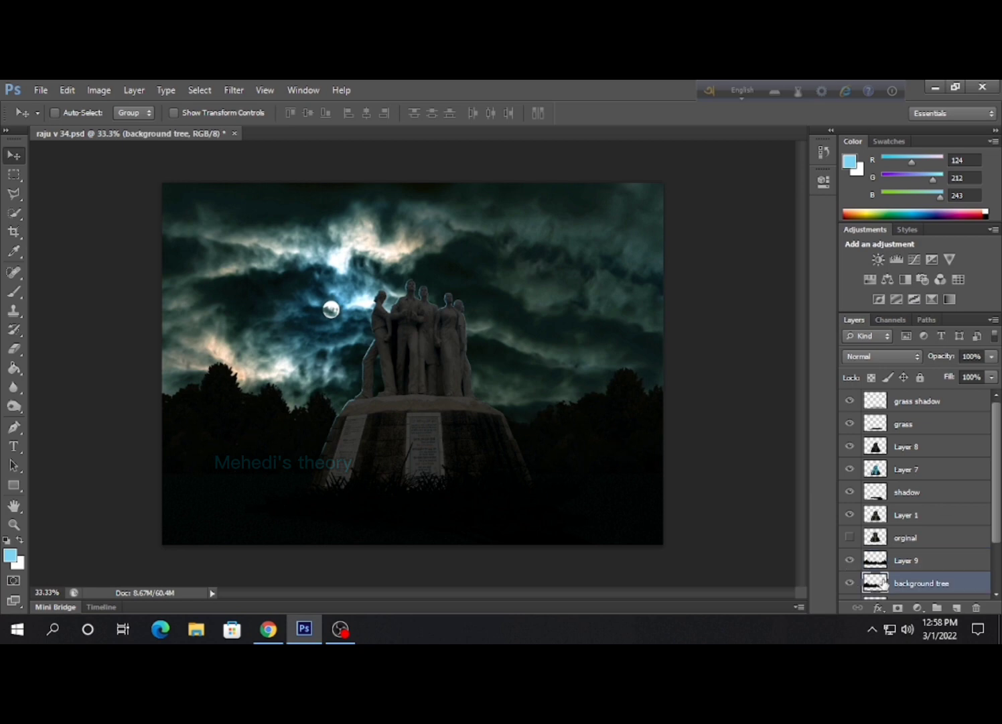
{"action": "left_click", "coordinate": [94, 89]}
{"action": "left_click", "coordinate": [849, 560]}
{"action": "left_click", "coordinate": [849, 446]}
{"action": "left_click", "coordinate": [100, 90]}
{"action": "left_click", "coordinate": [324, 208]}
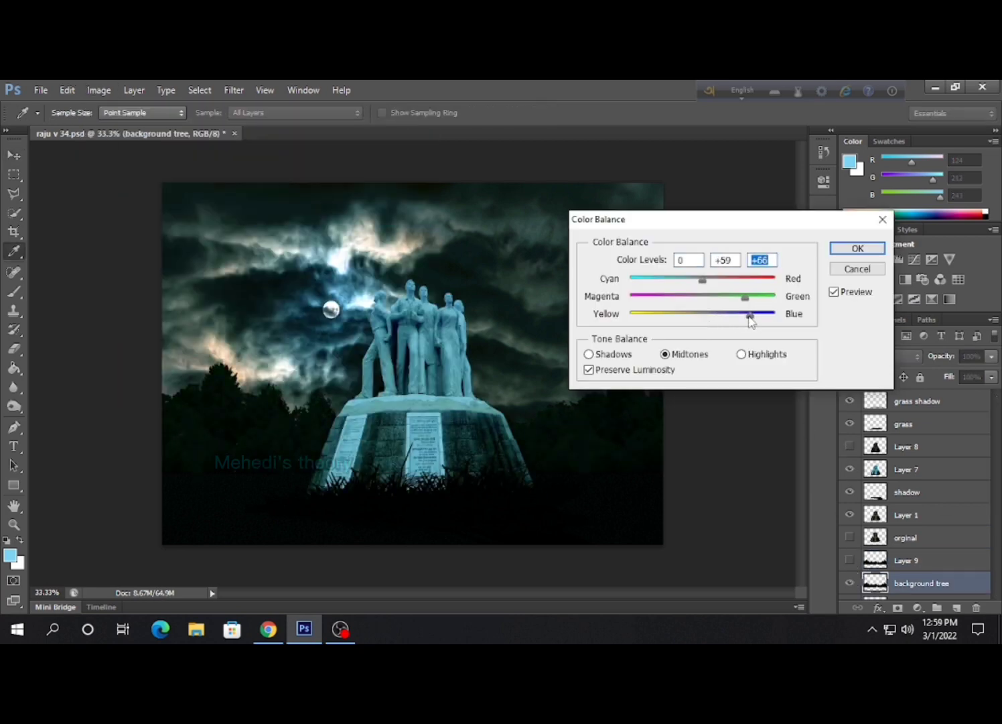
{"action": "left_click", "coordinate": [843, 253]}
Brighten background trees with Levels input white 74, add Color Balance +45 green, +60 blue.
{"action": "left_click", "coordinate": [99, 90]}
{"action": "left_click", "coordinate": [356, 139]}
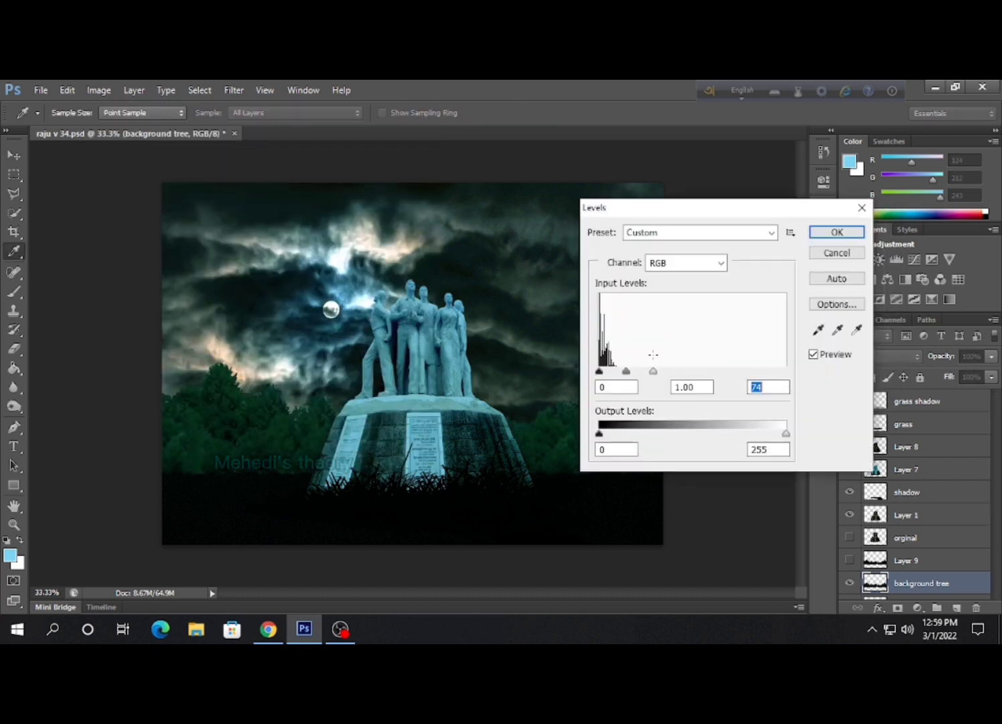
{"action": "key", "text": "Escape"}
{"action": "key", "text": "ctrl+b"}
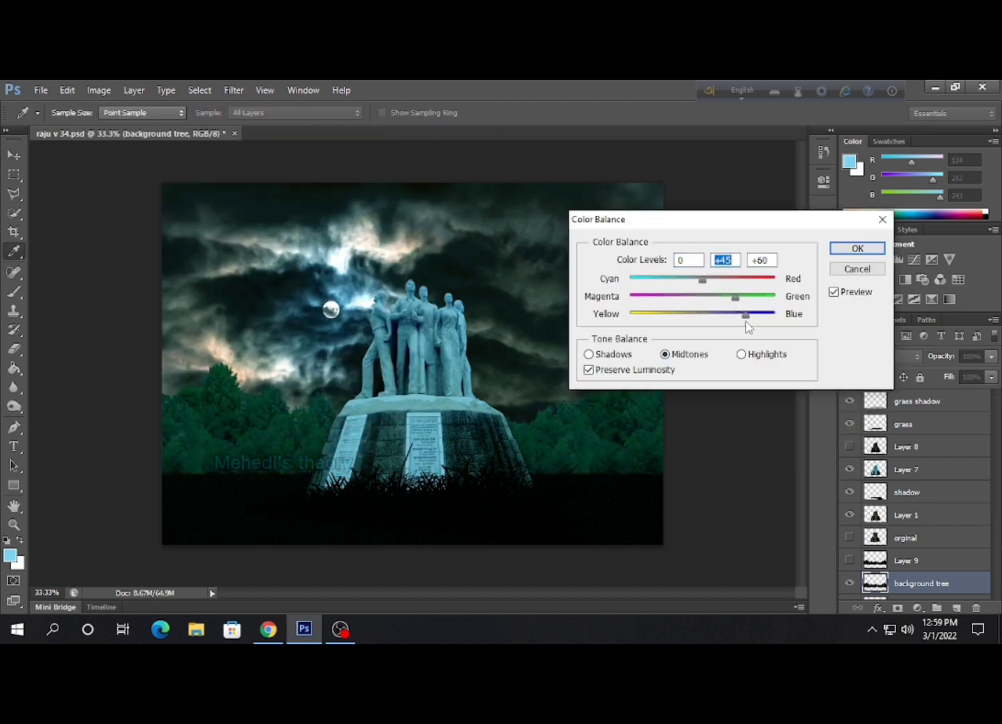
{"action": "key", "text": "Return"}
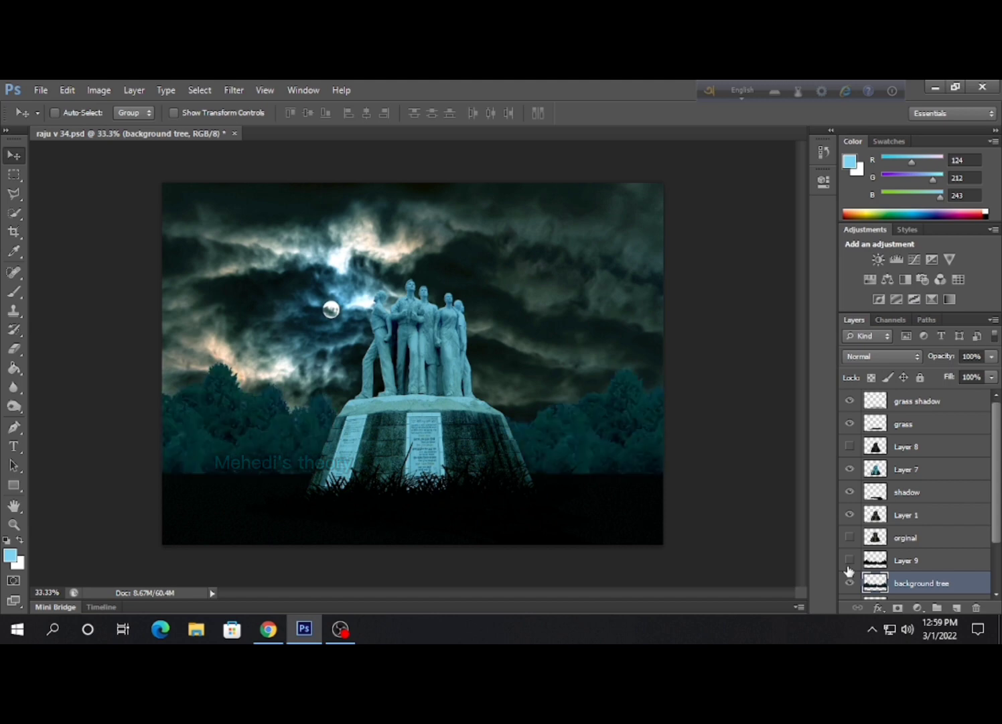
{"action": "left_click", "coordinate": [849, 559]}
Zoom in on the tree line and start erasing on Layer 9.
{"action": "key", "text": "z"}
{"action": "left_click_drag", "start_coordinate": [167, 412], "coordinate": [358, 378]}
{"action": "scroll", "coordinate": [358, 378], "scroll_direction": "up", "scroll_amount": 3}
{"action": "left_click", "coordinate": [14, 348]}
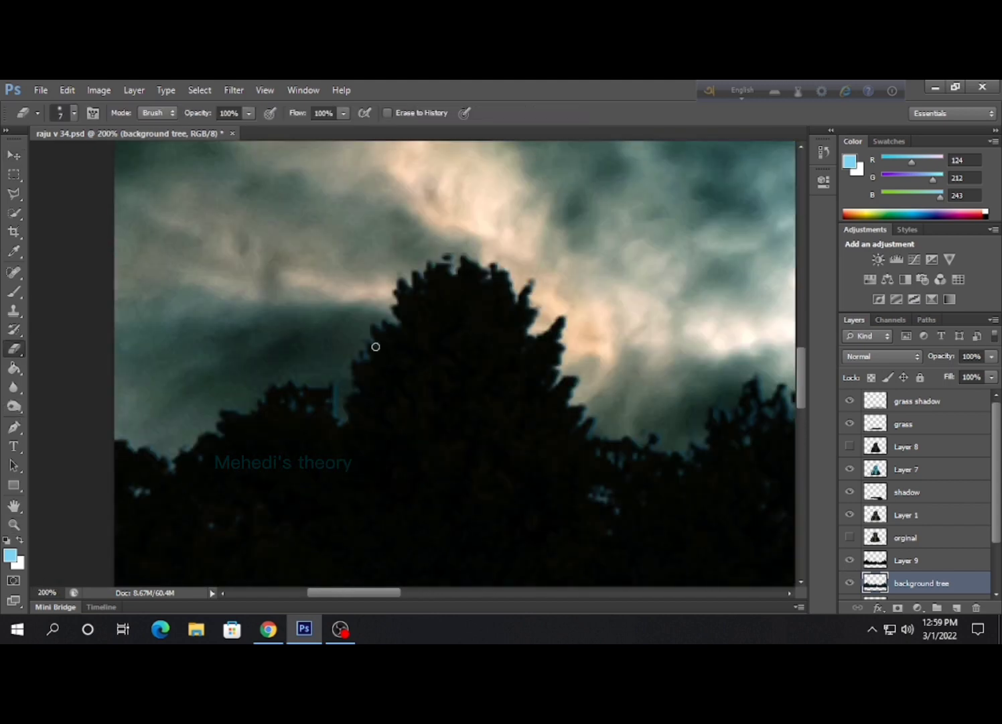
{"action": "key", "text": "alt+bracketright"}
{"action": "left_click_drag", "start_coordinate": [510, 284], "coordinate": [589, 440]}
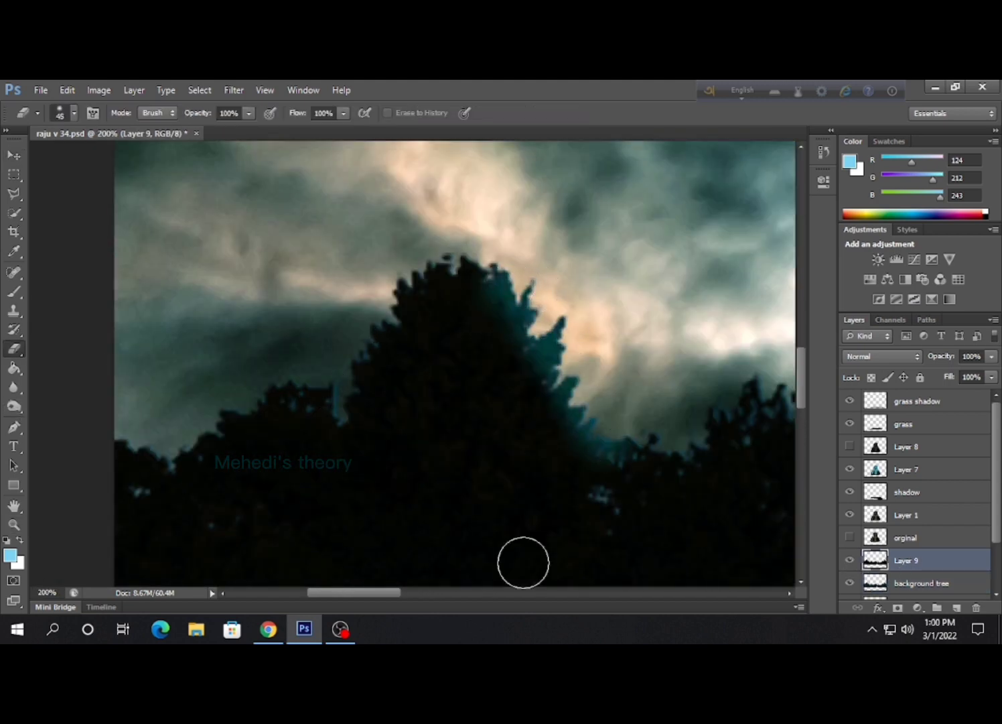
{"action": "scroll", "coordinate": [524, 561], "scroll_direction": "right", "scroll_amount": 5}
{"action": "key", "text": "z"}
{"action": "key", "text": "ctrl+minus"}
{"action": "key", "text": "ctrl+minus"}
{"action": "key", "text": "ctrl+plus"}
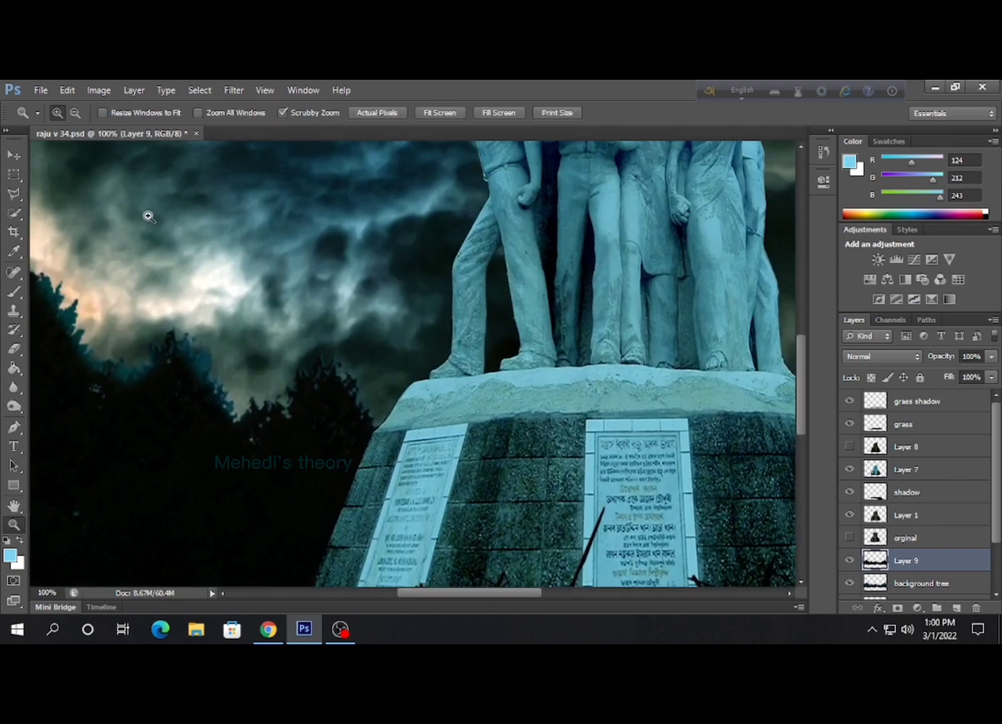
Softly erase the Layer 9 tree-top edges at 36% eraser opacity, then zoom out.
{"action": "left_click", "coordinate": [14, 349]}
{"action": "left_click_drag", "start_coordinate": [458, 593], "coordinate": [573, 597]}
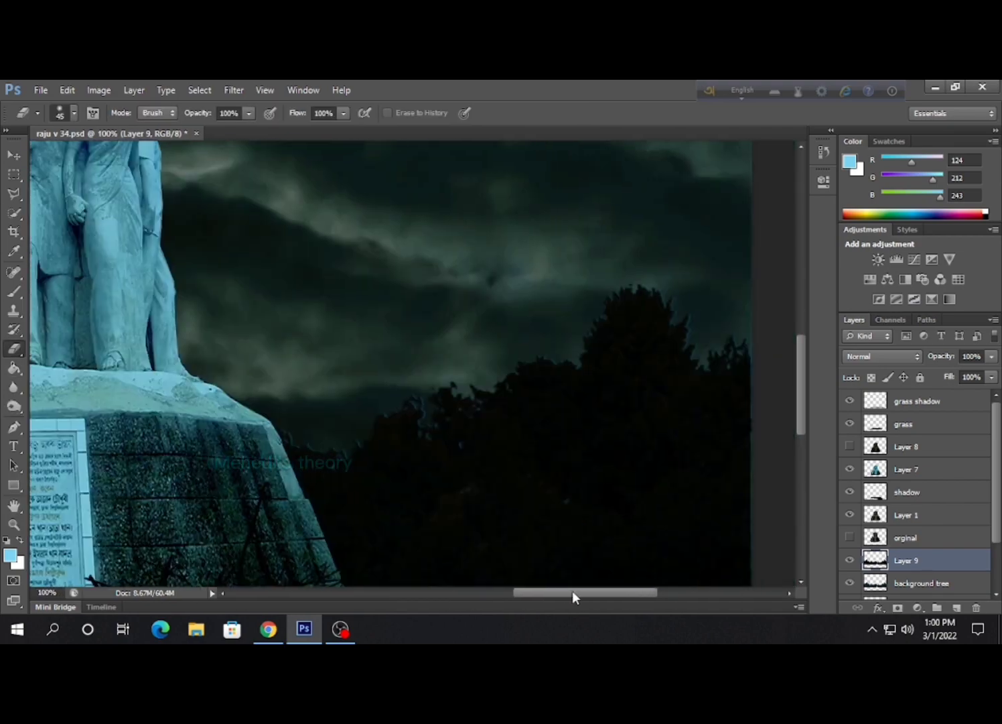
{"action": "left_click_drag", "start_coordinate": [431, 403], "coordinate": [648, 316]}
{"action": "mouse_move", "coordinate": [583, 592]}
{"action": "left_mouse_down"}
{"action": "mouse_move", "coordinate": [629, 597]}
{"action": "mouse_move", "coordinate": [604, 594]}
{"action": "left_mouse_up"}
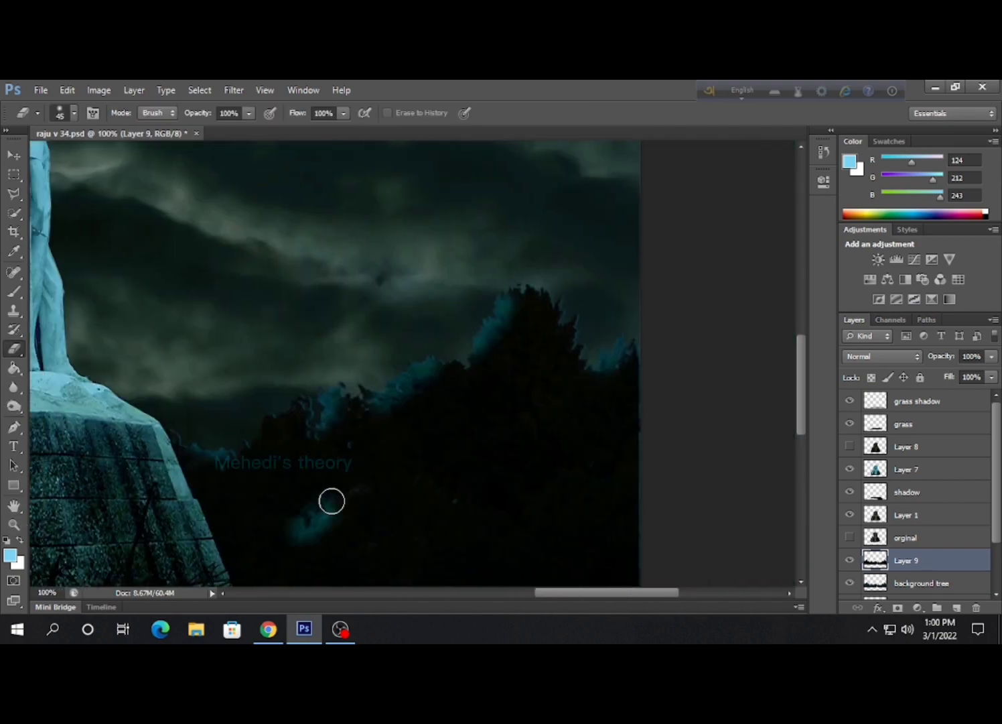
{"action": "left_click_drag", "start_coordinate": [249, 114], "coordinate": [201, 131]}
{"action": "left_click_drag", "start_coordinate": [312, 526], "coordinate": [361, 493]}
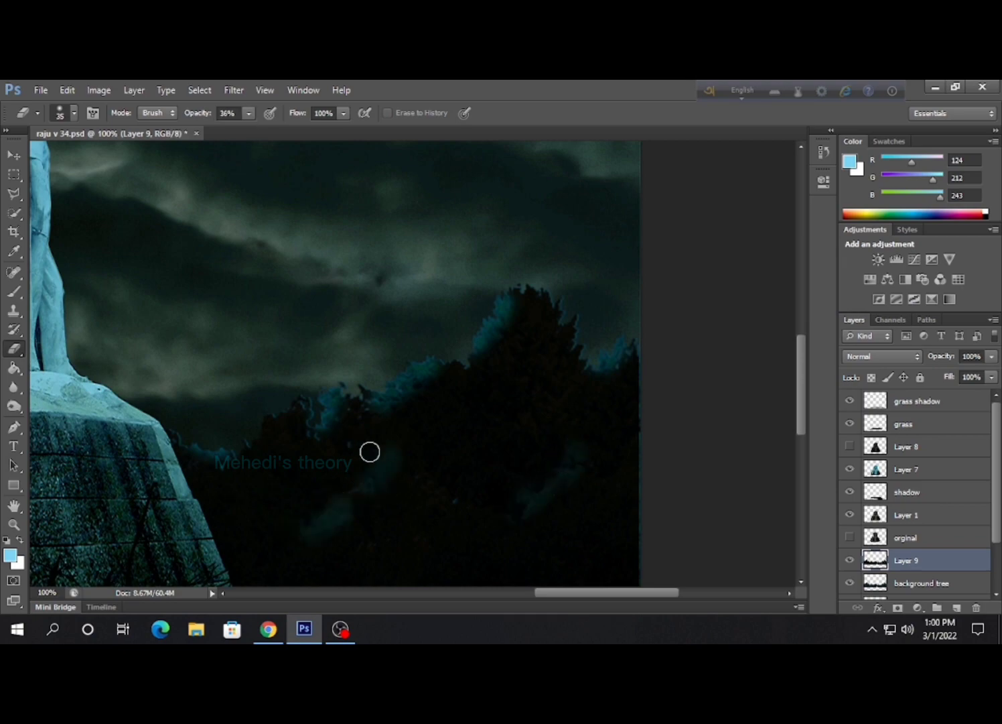
{"action": "left_click_drag", "start_coordinate": [555, 593], "coordinate": [404, 592]}
{"action": "scroll", "coordinate": [336, 519], "scroll_direction": "left", "scroll_amount": 3}
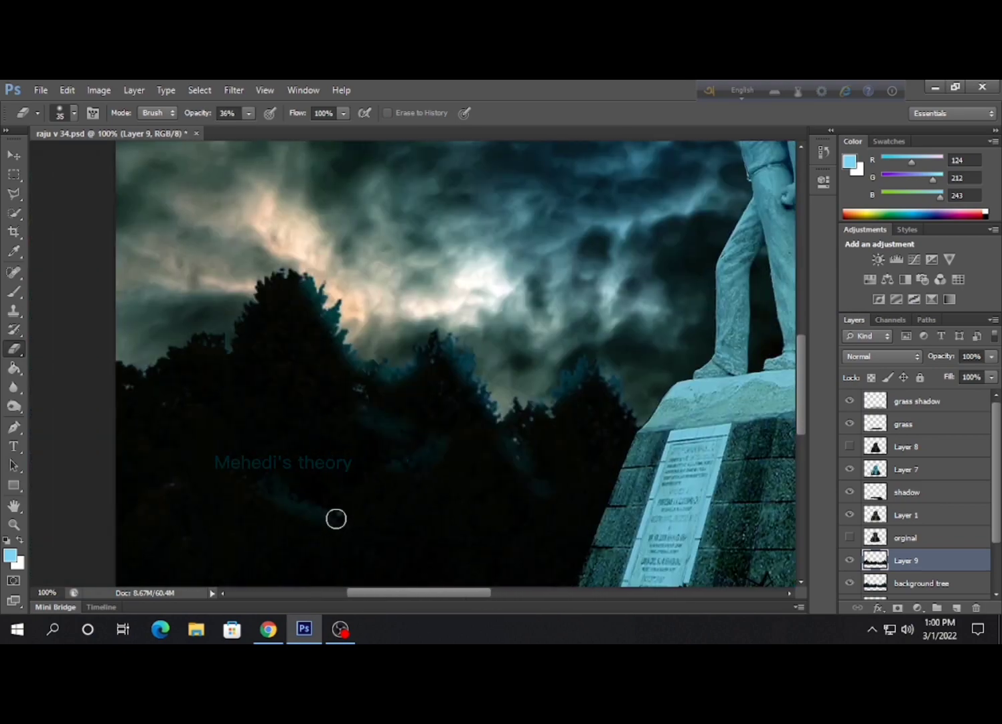
{"action": "scroll", "coordinate": [328, 574], "scroll_direction": "down", "scroll_amount": 2}
{"action": "key", "text": "z"}
{"action": "left_click_drag", "start_coordinate": [301, 435], "coordinate": [218, 432]}
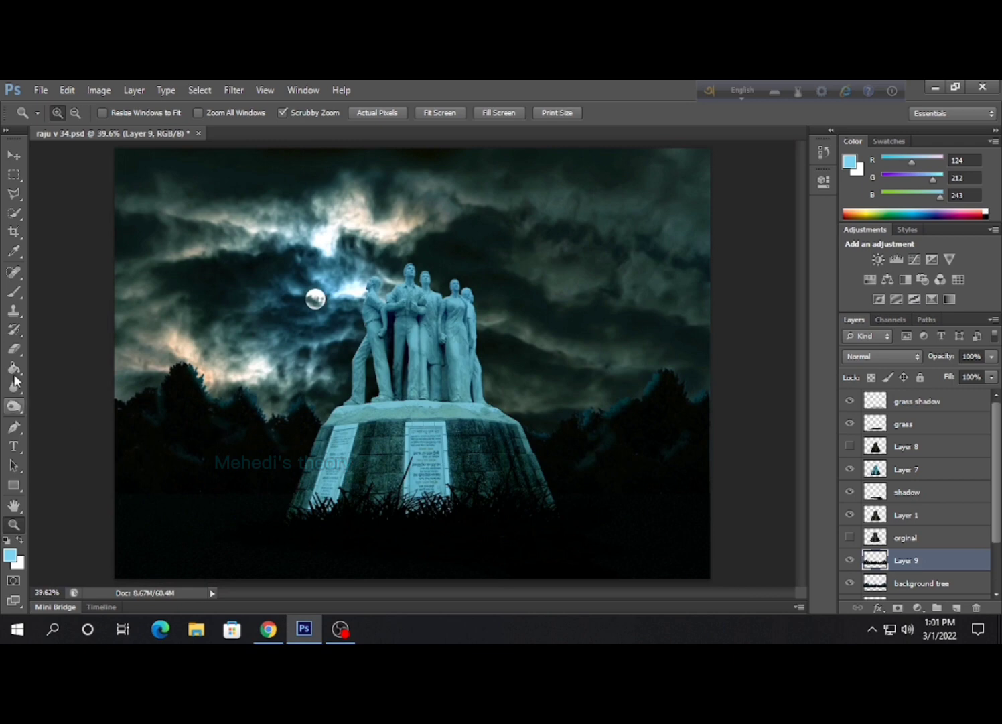
{"action": "left_click", "coordinate": [14, 350]}
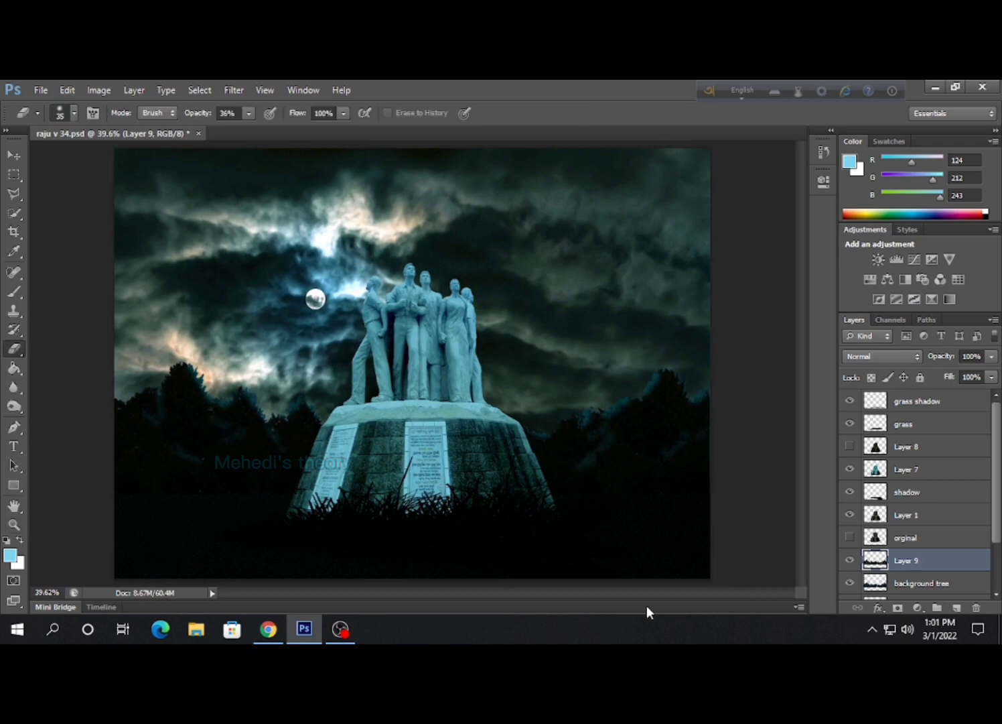
Add a new layer above Layer 9 named 'colour added'.
{"action": "key", "text": "ctrl+shift+n"}
{"action": "key", "text": "Return"}
{"action": "double_click", "coordinate": [905, 560]}
{"action": "type", "text": "colour aded"}
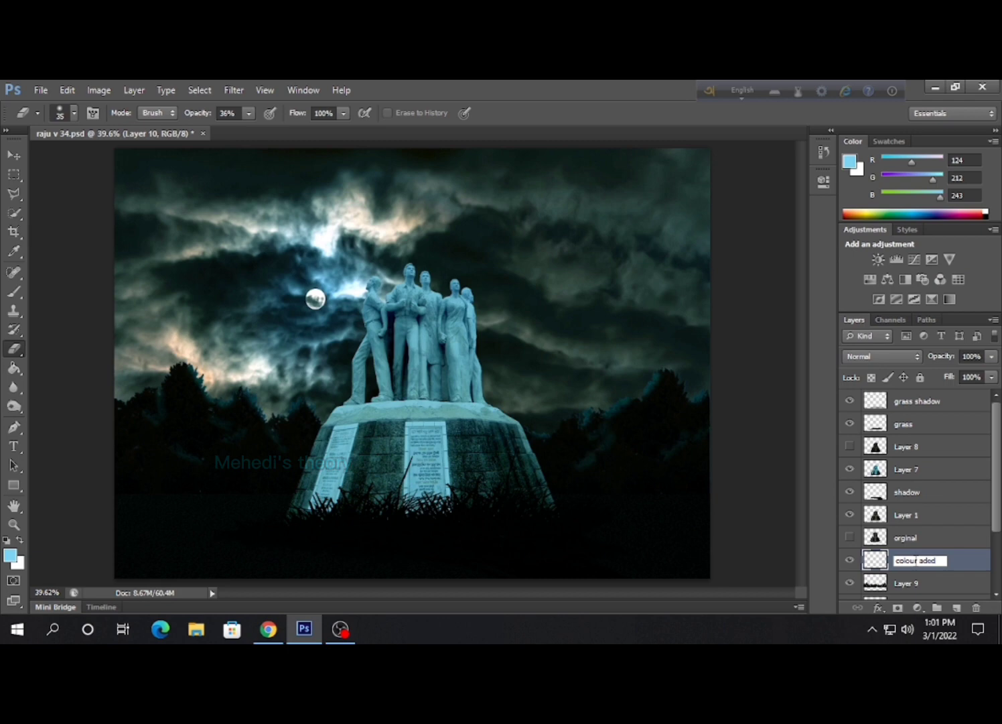
{"action": "key", "text": "Return"}
Set up a near-black Normal-mode brush at 60 px and 57% strength.
{"action": "key", "text": "z"}
{"action": "left_click", "coordinate": [80, 534]}
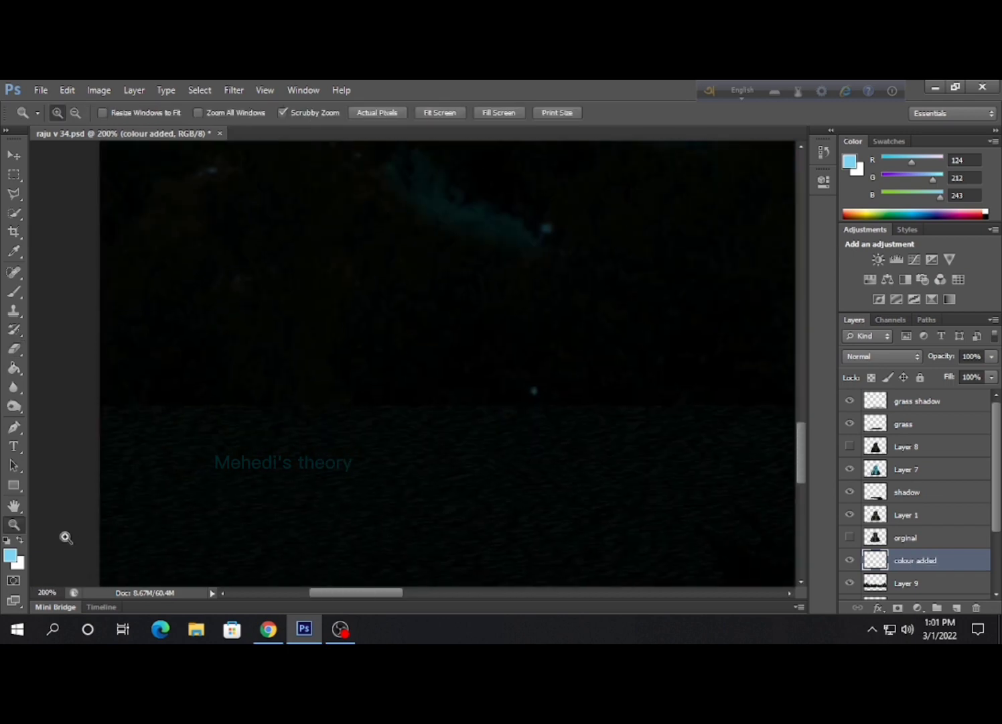
{"action": "key", "text": "i"}
{"action": "left_click", "coordinate": [10, 555]}
{"action": "key", "text": "b"}
{"action": "left_click", "coordinate": [185, 113]}
{"action": "left_click", "coordinate": [161, 115]}
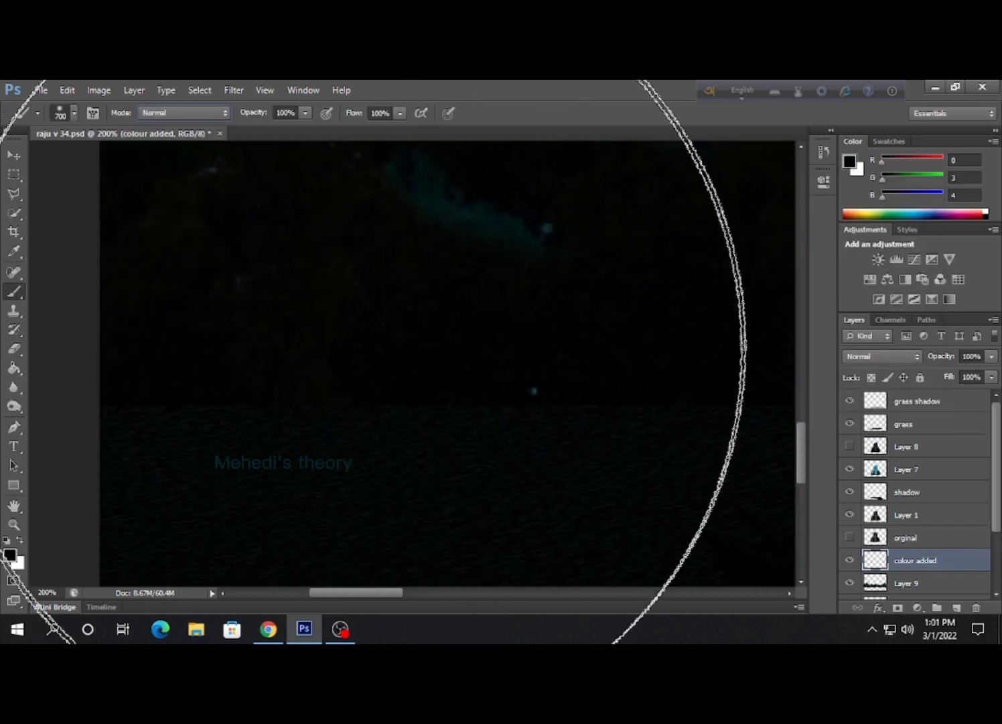
{"action": "left_click", "coordinate": [74, 112]}
{"action": "key", "text": "Return"}
{"action": "left_click_drag", "start_coordinate": [305, 113], "coordinate": [276, 134]}
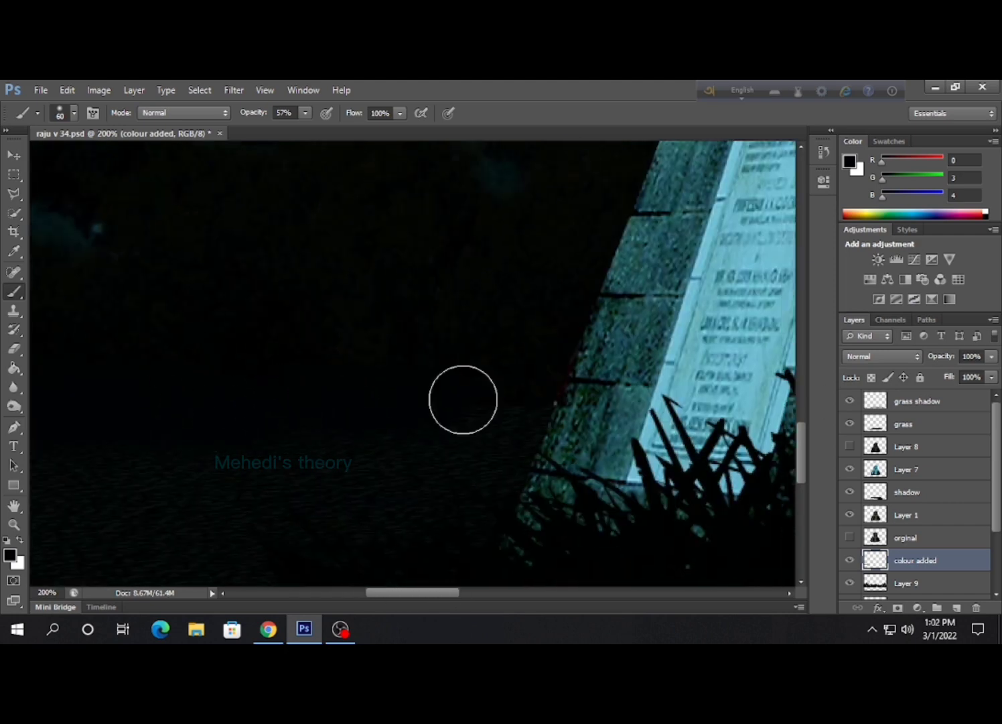
Fit the image on screen and show Layer 8 so the statue turns grey.
{"action": "left_click_drag", "start_coordinate": [375, 593], "coordinate": [651, 593]}
{"action": "scroll", "coordinate": [665, 506], "scroll_direction": "right", "scroll_amount": 3}
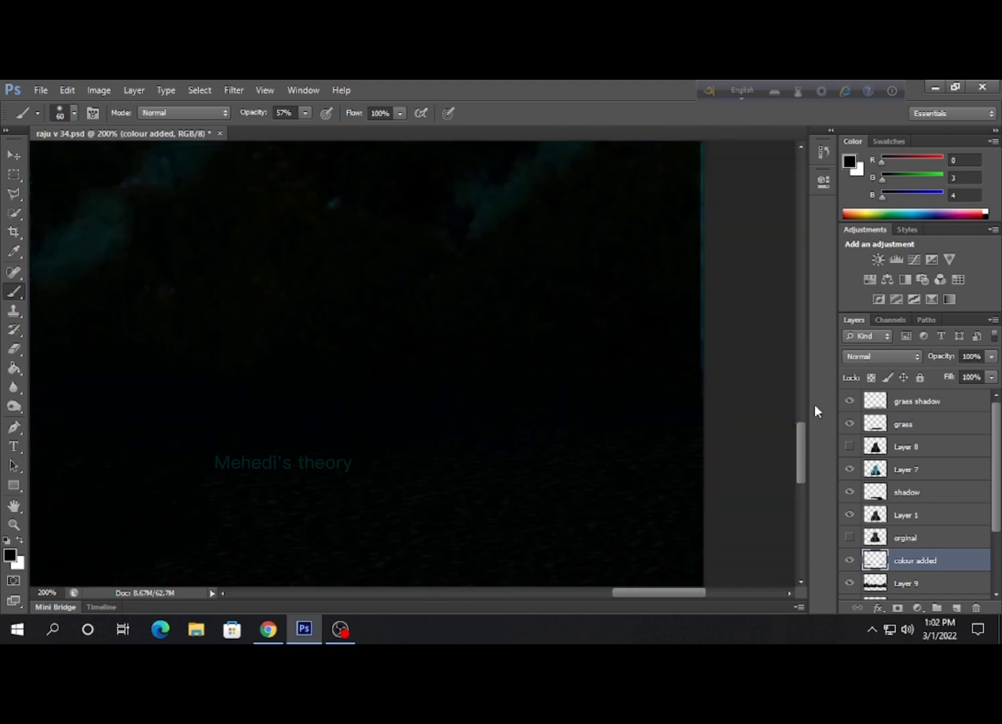
{"action": "key", "text": "z"}
{"action": "right_click", "coordinate": [336, 403]}
{"action": "left_click", "coordinate": [365, 411]}
{"action": "left_click", "coordinate": [850, 446]}
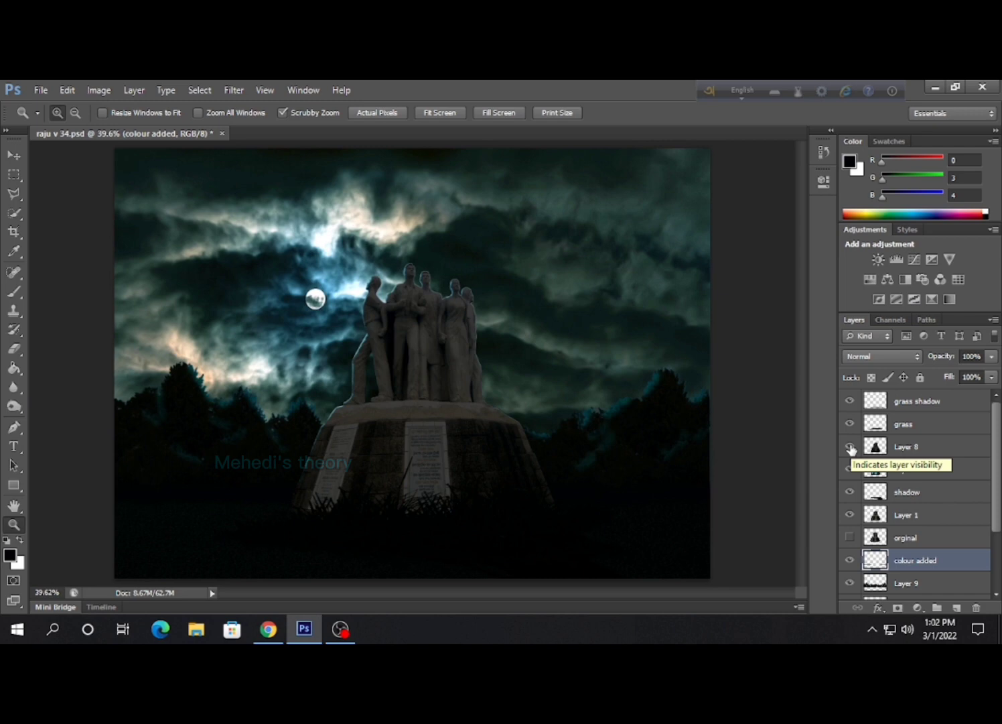
Apply a Levels adjustment to the background tree layer.
{"action": "scroll", "coordinate": [871, 469], "scroll_direction": "down", "scroll_amount": 3}
{"action": "left_click", "coordinate": [917, 536]}
{"action": "left_click", "coordinate": [99, 90]}
{"action": "left_click", "coordinate": [294, 142]}
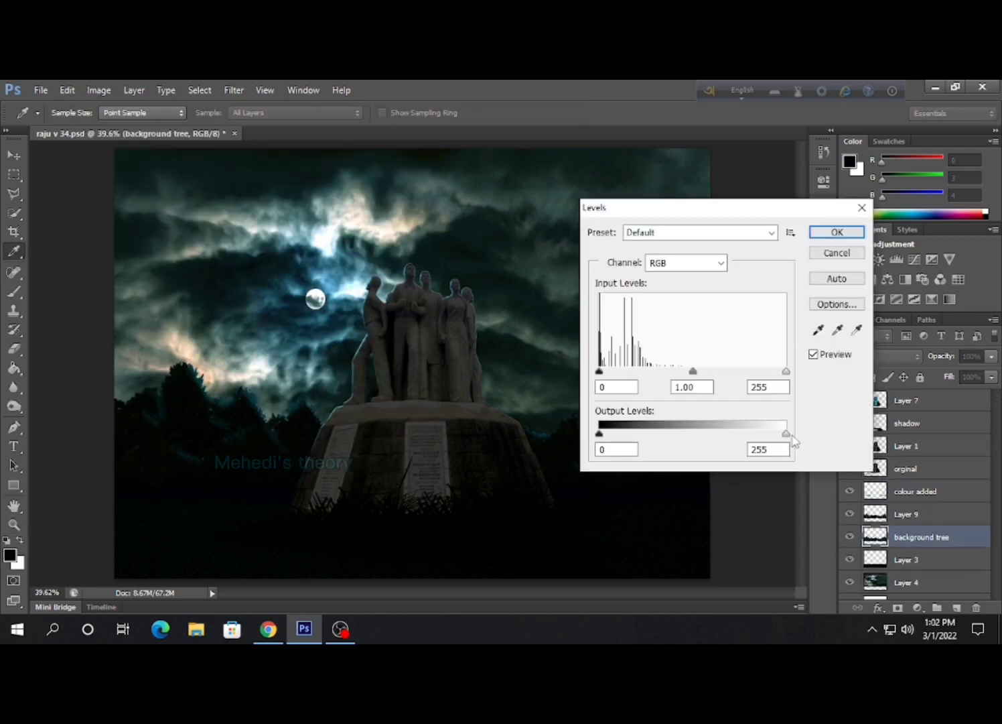
{"action": "left_click_drag", "start_coordinate": [737, 436], "coordinate": [763, 371]}
{"action": "left_click", "coordinate": [865, 171]}
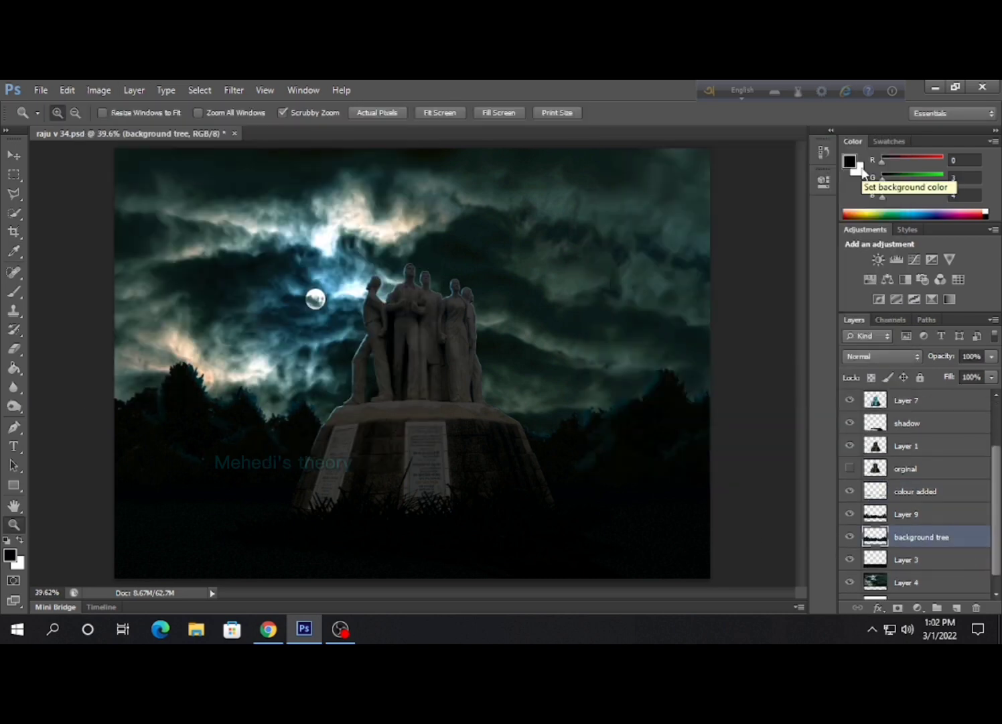
Darken the Layer 4 sky with Levels, raising input black to 11.
{"action": "left_click", "coordinate": [907, 583]}
{"action": "left_click", "coordinate": [98, 89]}
{"action": "left_click", "coordinate": [295, 142]}
{"action": "left_click_drag", "start_coordinate": [627, 310], "coordinate": [640, 310]}
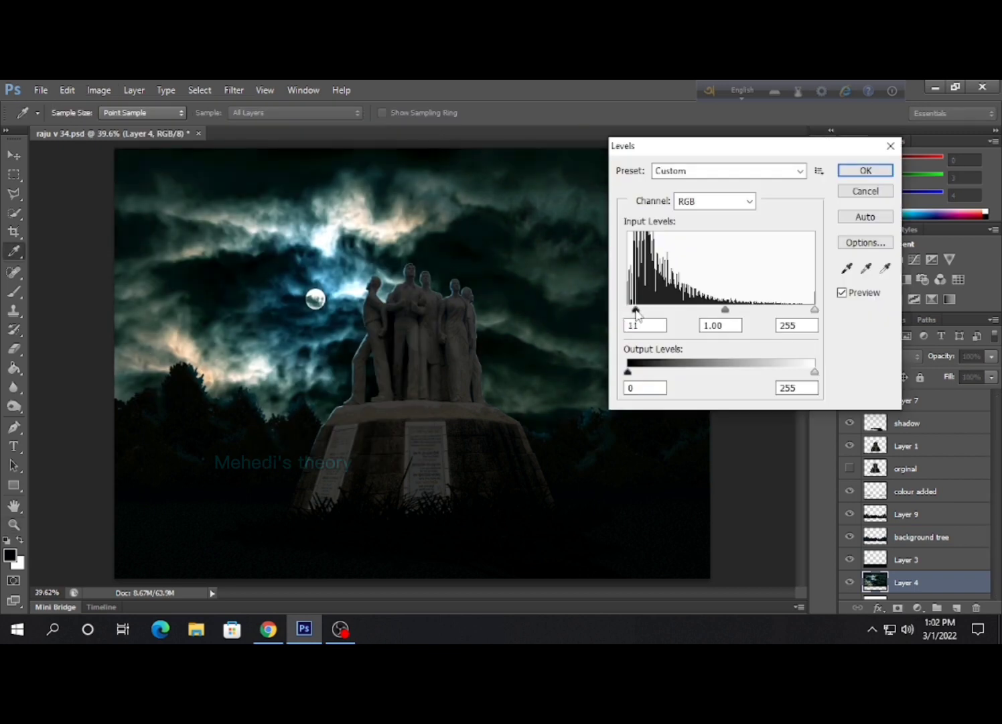
{"action": "left_click", "coordinate": [864, 170]}
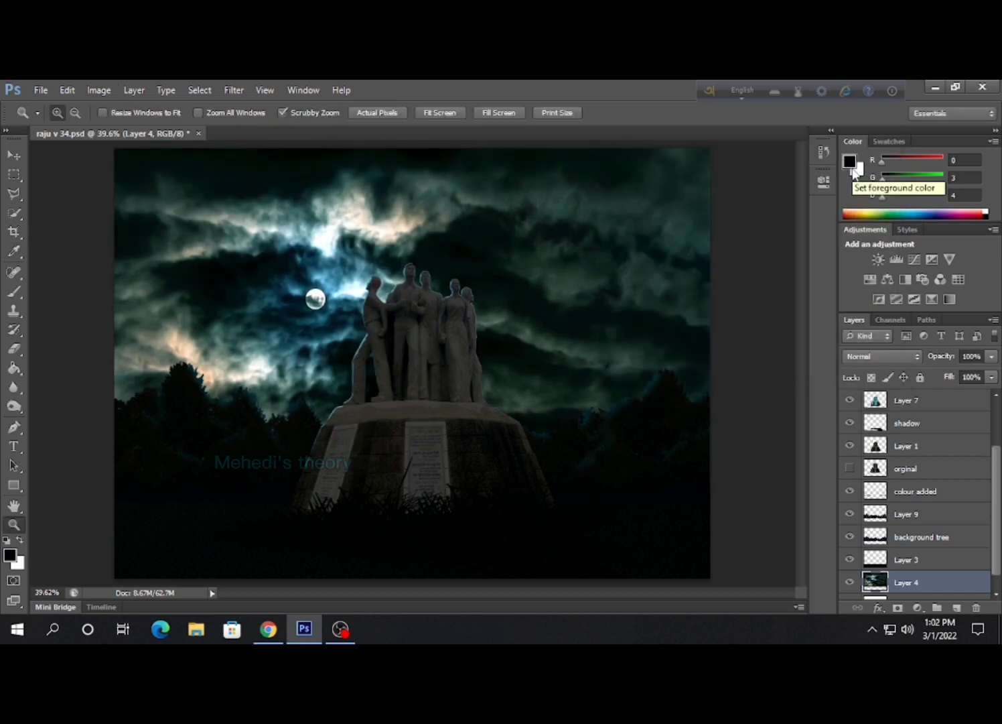
Dim the brightest tones of Layer 3 with Levels.
{"action": "left_click", "coordinate": [907, 560]}
{"action": "left_click", "coordinate": [99, 89]}
{"action": "left_click", "coordinate": [272, 138]}
{"action": "left_click_drag", "start_coordinate": [814, 371], "coordinate": [768, 371]}
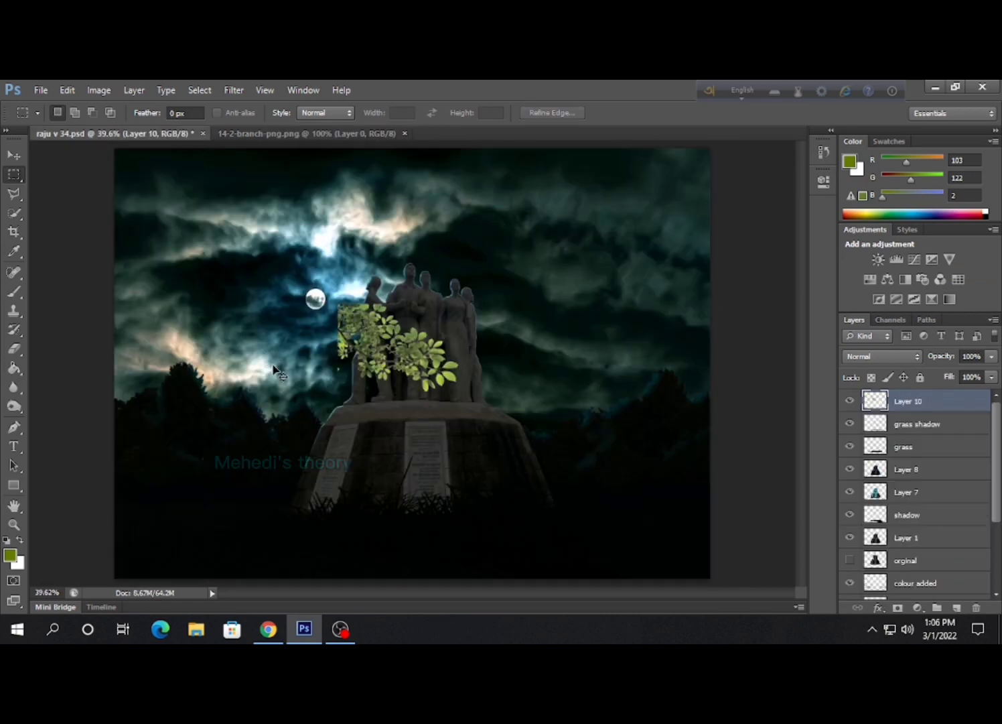
Enlarge the leaves and place them in the top-left corner.
{"action": "key", "text": "ctrl+t"}
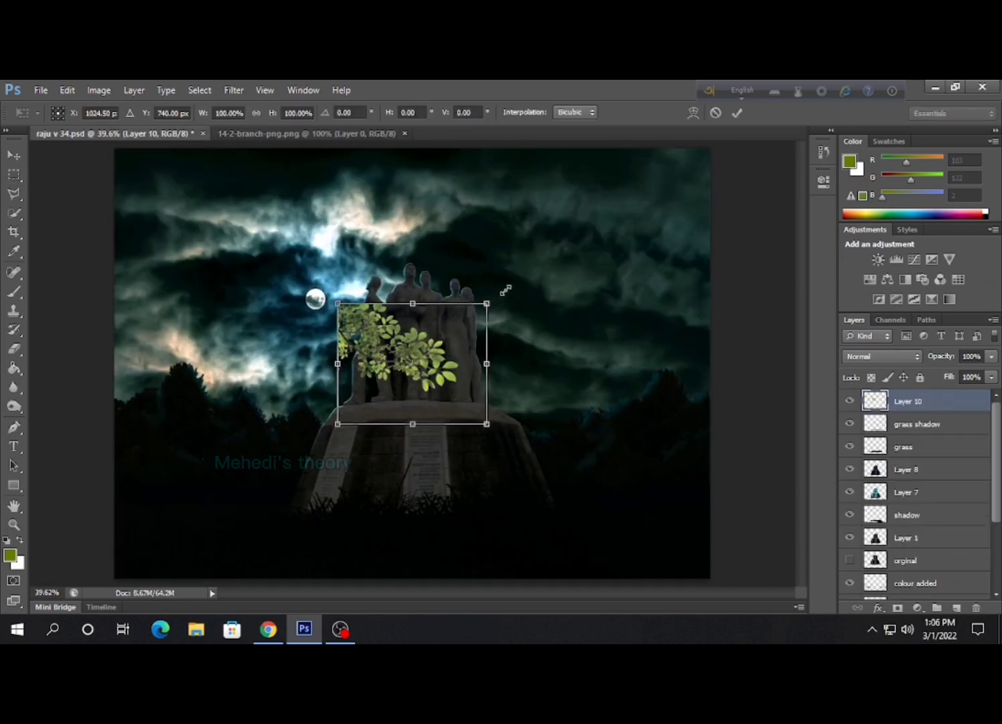
{"action": "mouse_move", "coordinate": [506, 286]}
{"action": "left_mouse_down"}
{"action": "mouse_move", "coordinate": [638, 410]}
{"action": "mouse_move", "coordinate": [351, 331]}
{"action": "mouse_move", "coordinate": [231, 336]}
{"action": "mouse_move", "coordinate": [268, 314]}
{"action": "mouse_move", "coordinate": [362, 381]}
{"action": "mouse_move", "coordinate": [331, 354]}
{"action": "left_mouse_up"}
{"action": "left_click", "coordinate": [14, 174]}
{"action": "key", "text": "Return"}
Darken the leaves into a silhouette with Levels and apply Gaussian Blur at radius 3.4.
{"action": "left_click", "coordinate": [99, 89]}
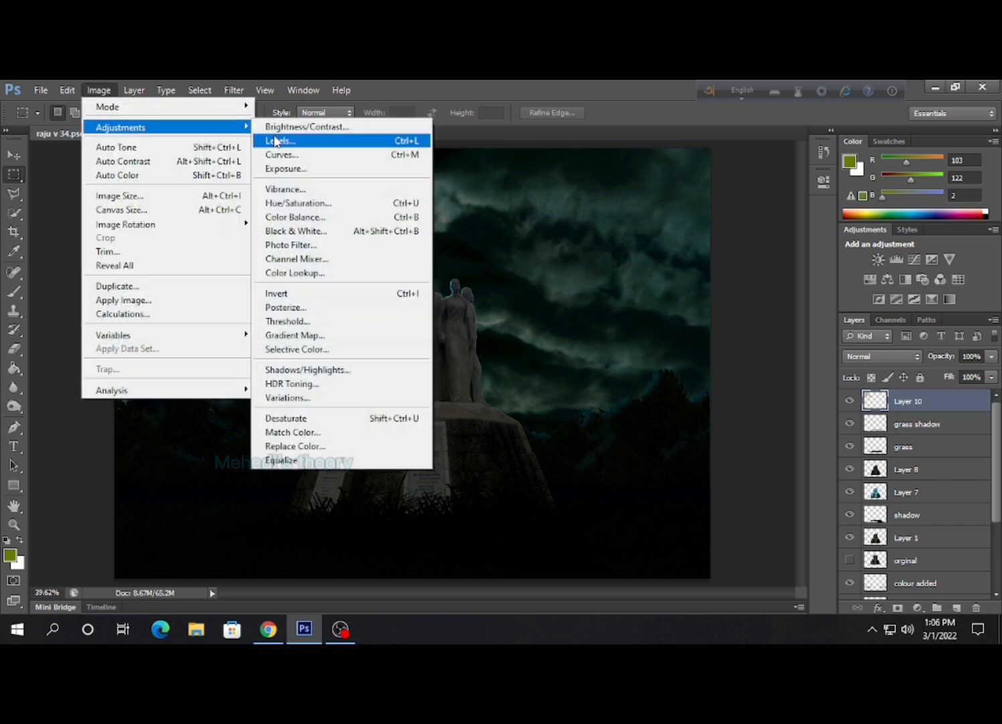
{"action": "left_click", "coordinate": [277, 141]}
{"action": "left_click_drag", "start_coordinate": [814, 372], "coordinate": [638, 371]}
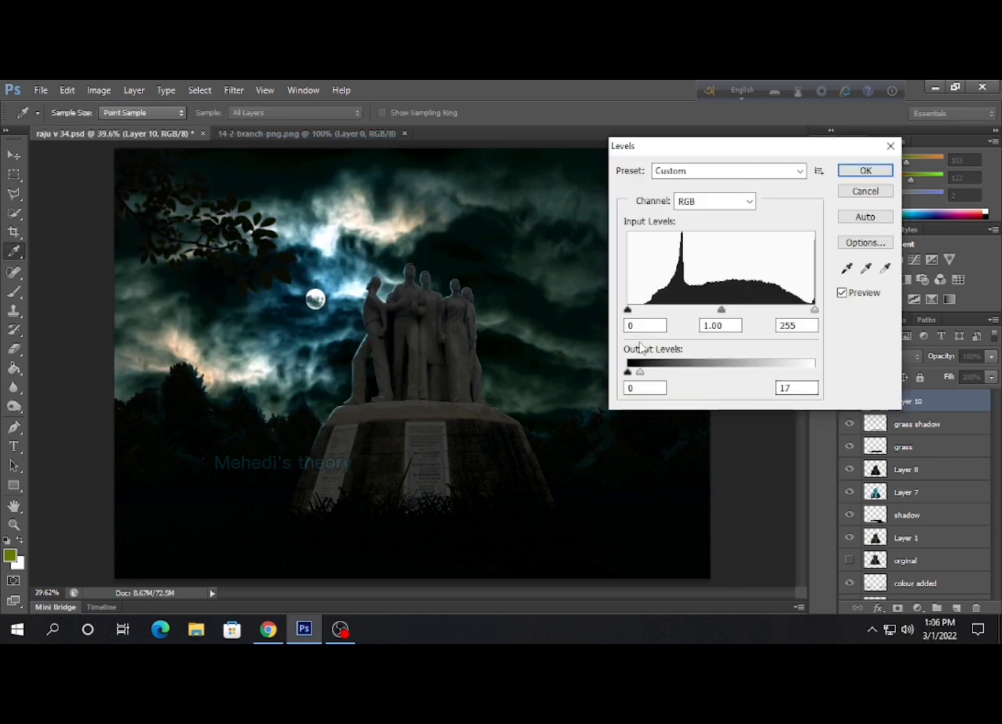
{"action": "key", "text": "Return"}
{"action": "left_click", "coordinate": [234, 90]}
{"action": "left_click", "coordinate": [481, 340]}
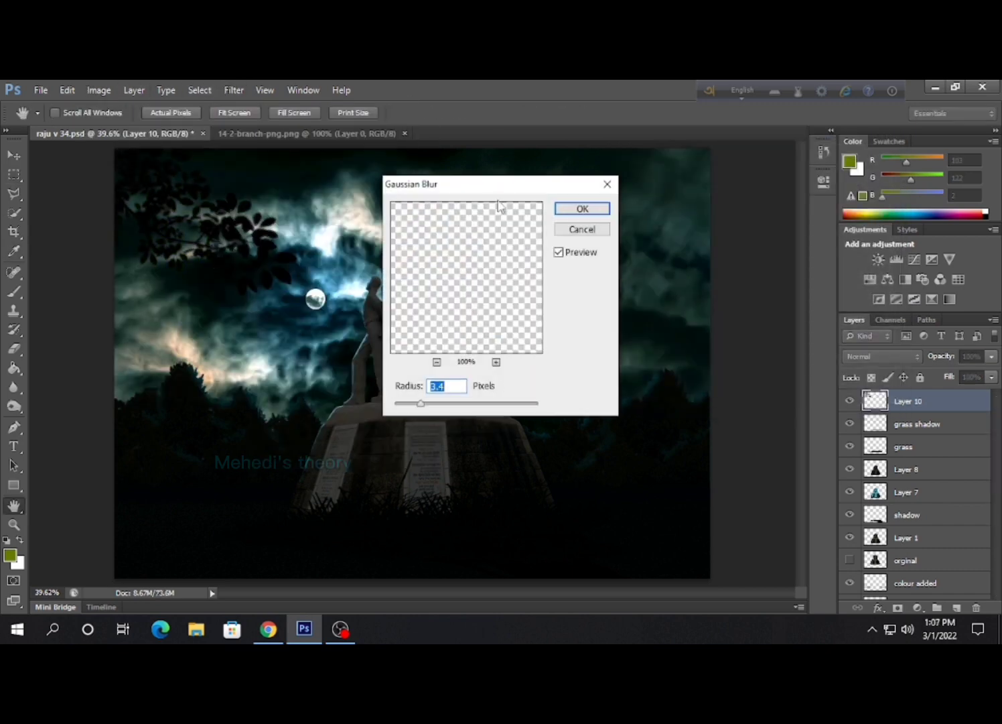
{"action": "left_click_drag", "start_coordinate": [498, 184], "coordinate": [635, 175]}
{"action": "left_click", "coordinate": [716, 202]}
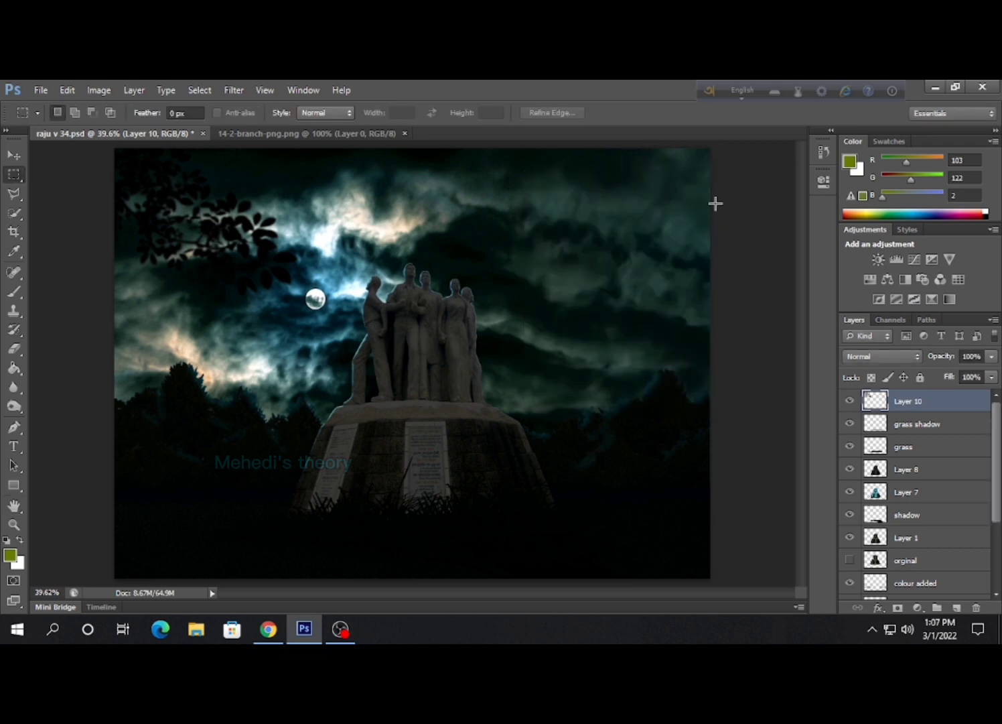
Paste a branch, flip and rotate it into the top-right corner, and darken it with Levels.
{"action": "key", "text": "ctrl+v"}
{"action": "key", "text": "ctrl+t"}
{"action": "left_click_drag", "start_coordinate": [487, 302], "coordinate": [94, 168]}
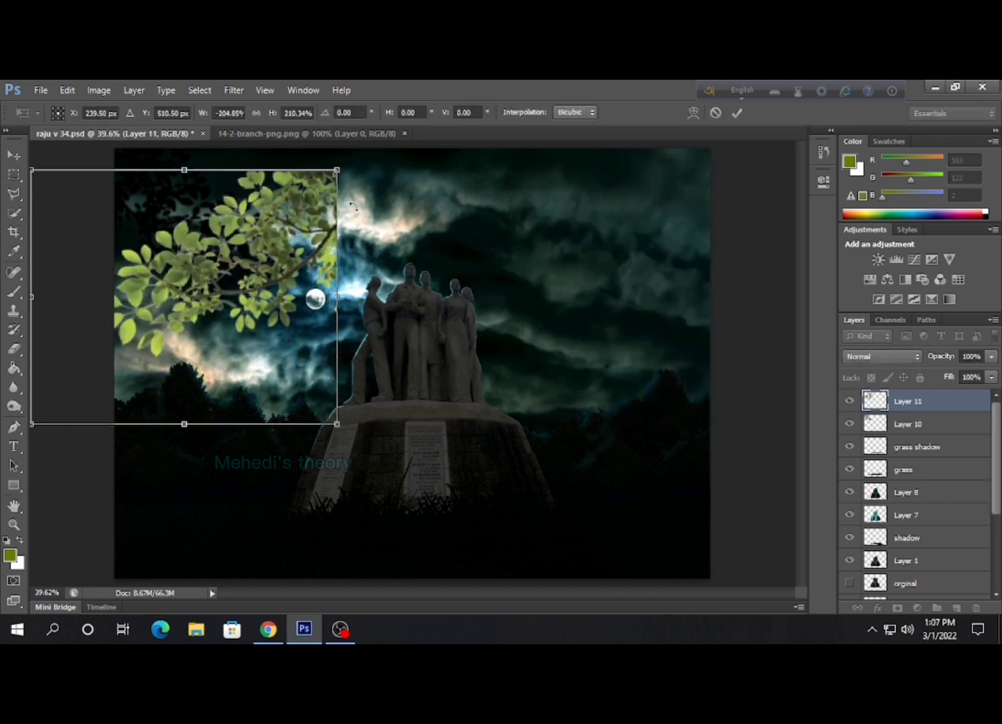
{"action": "mouse_move", "coordinate": [342, 428]}
{"action": "left_mouse_down"}
{"action": "mouse_move", "coordinate": [799, 285]}
{"action": "mouse_move", "coordinate": [801, 144]}
{"action": "mouse_move", "coordinate": [834, 251]}
{"action": "left_mouse_up"}
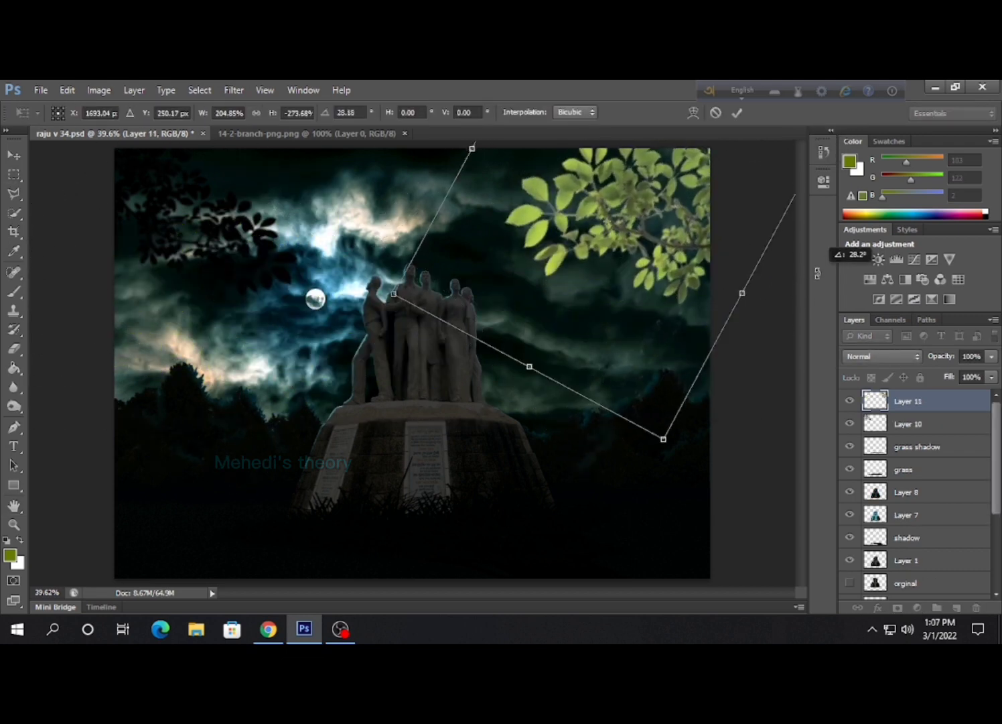
{"action": "key", "text": "m"}
{"action": "left_click", "coordinate": [455, 296]}
{"action": "left_click", "coordinate": [99, 90]}
{"action": "left_click", "coordinate": [302, 139]}
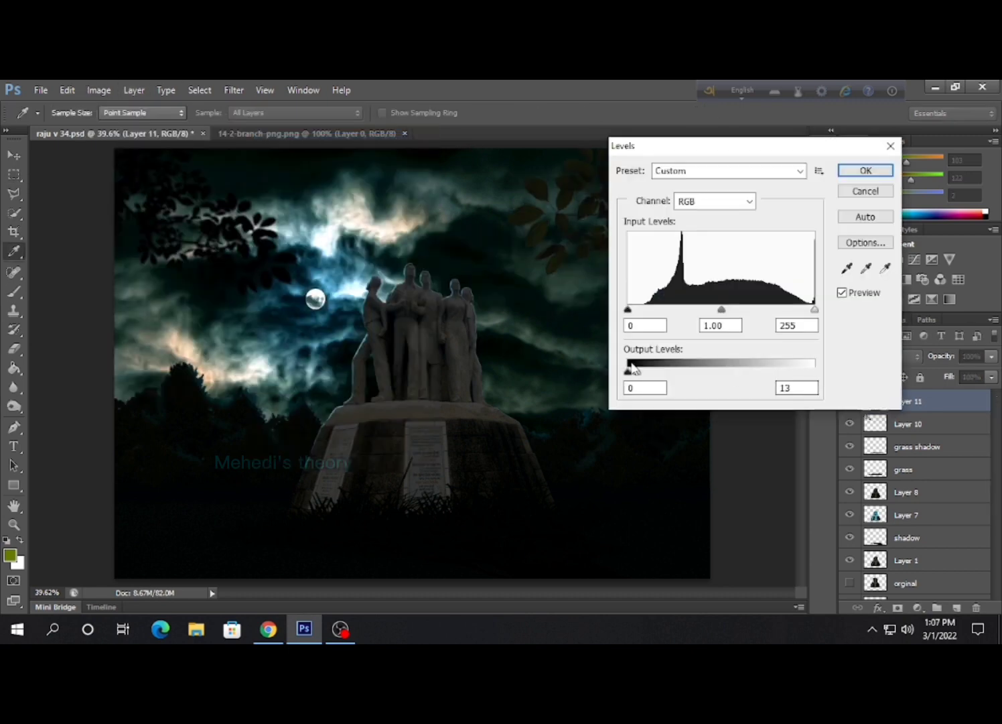
{"action": "left_click", "coordinate": [864, 168]}
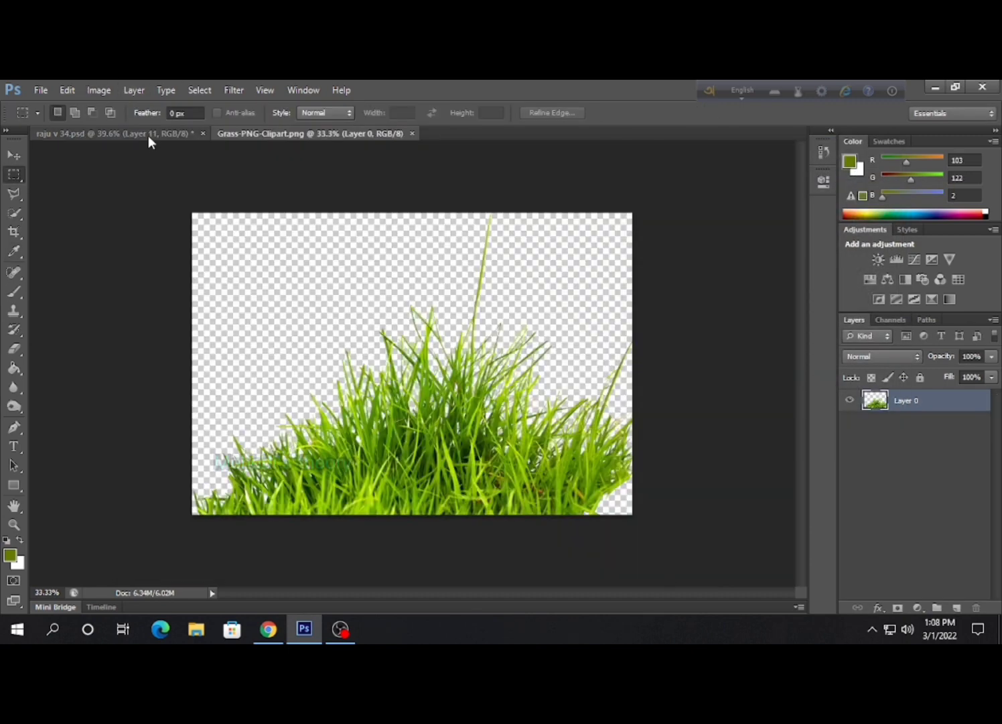
Drag the grass from the Grass-PNG-Clipart image into the composite.
{"action": "left_click", "coordinate": [148, 135]}
{"action": "left_click", "coordinate": [329, 137]}
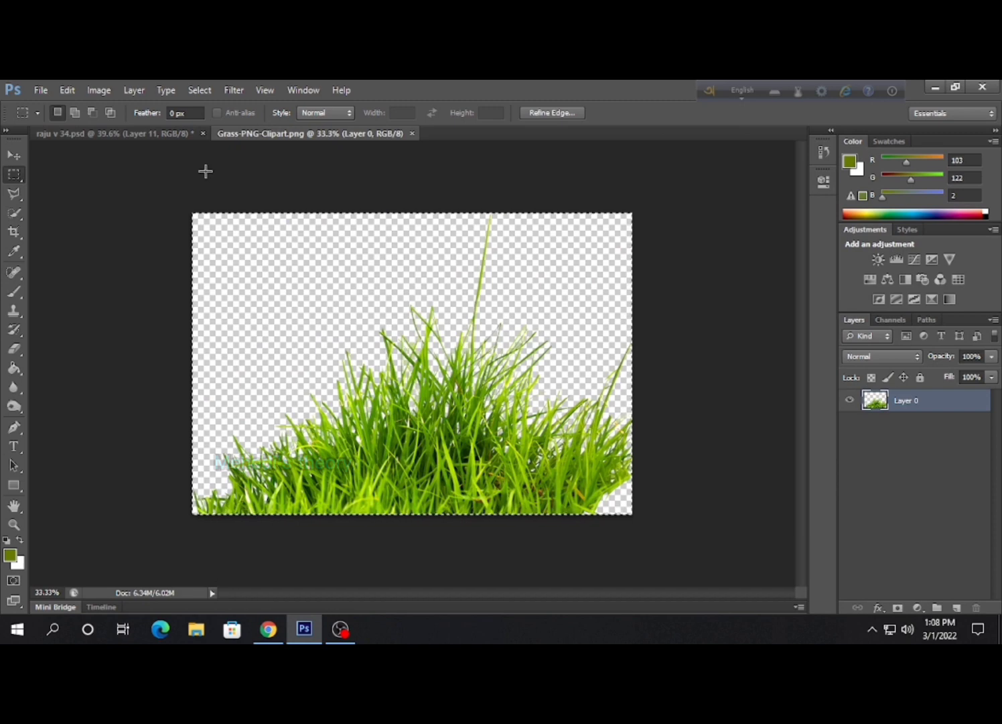
{"action": "left_click_drag", "start_coordinate": [333, 299], "coordinate": [318, 287]}
Scale and skew the grass into a wide, low band across the bottom edge.
{"action": "key", "text": "ctrl+t"}
{"action": "left_click_drag", "start_coordinate": [678, 450], "coordinate": [765, 451]}
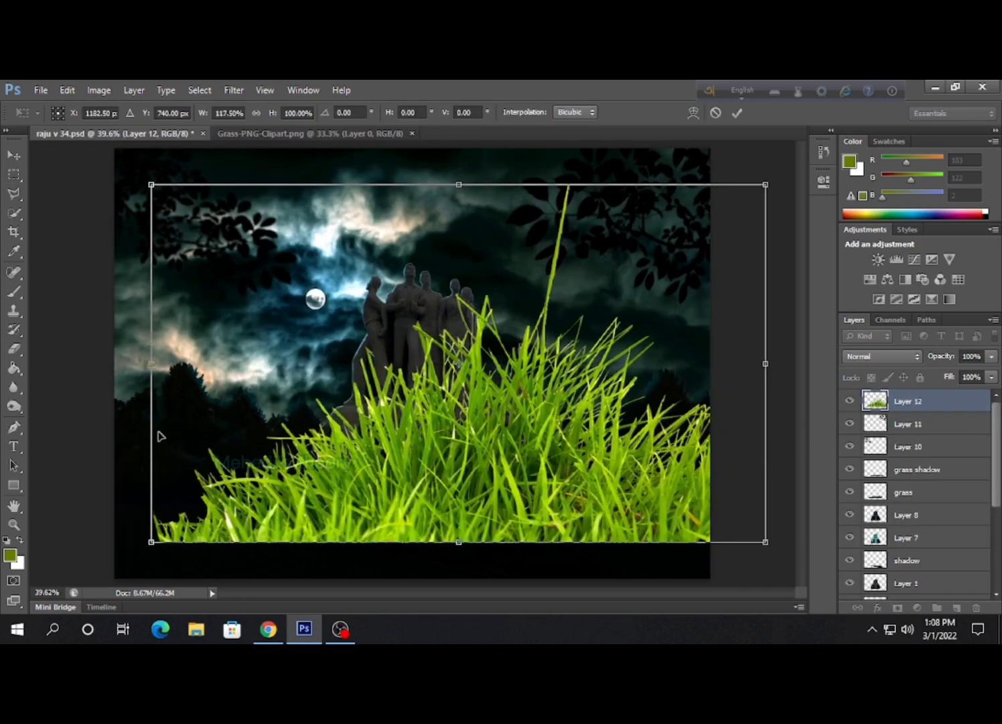
{"action": "left_click_drag", "start_coordinate": [153, 424], "coordinate": [64, 418]}
{"action": "left_click_drag", "start_coordinate": [402, 402], "coordinate": [439, 448]}
{"action": "left_click_drag", "start_coordinate": [437, 229], "coordinate": [437, 339]}
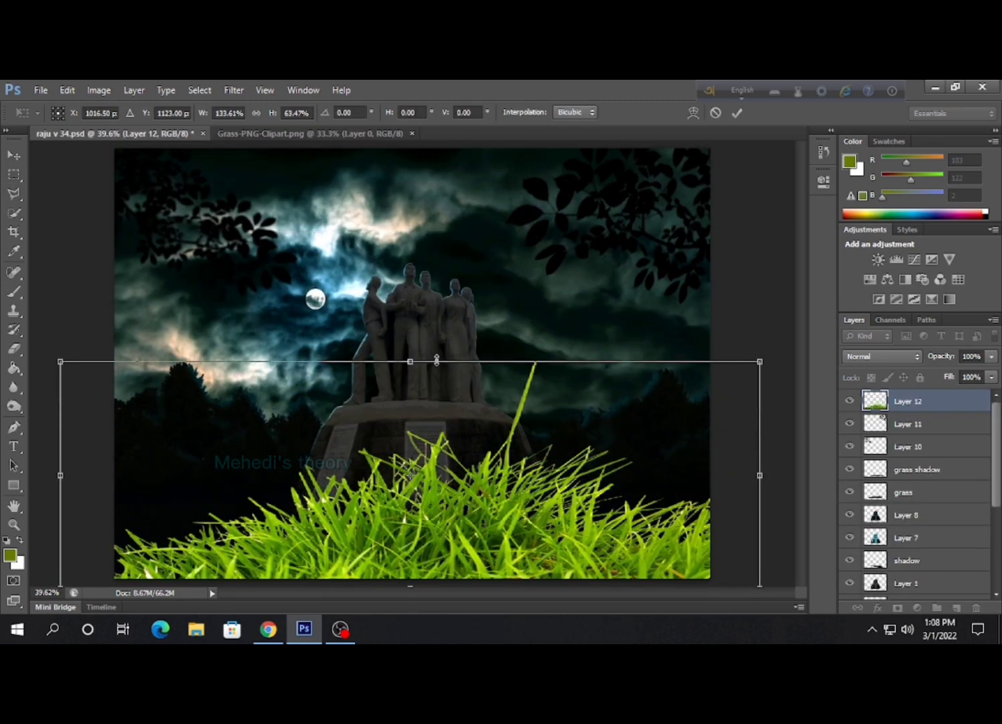
{"action": "mouse_move", "coordinate": [476, 451]}
{"action": "left_mouse_down"}
{"action": "mouse_move", "coordinate": [489, 462]}
{"action": "mouse_move", "coordinate": [479, 407]}
{"action": "left_mouse_up"}
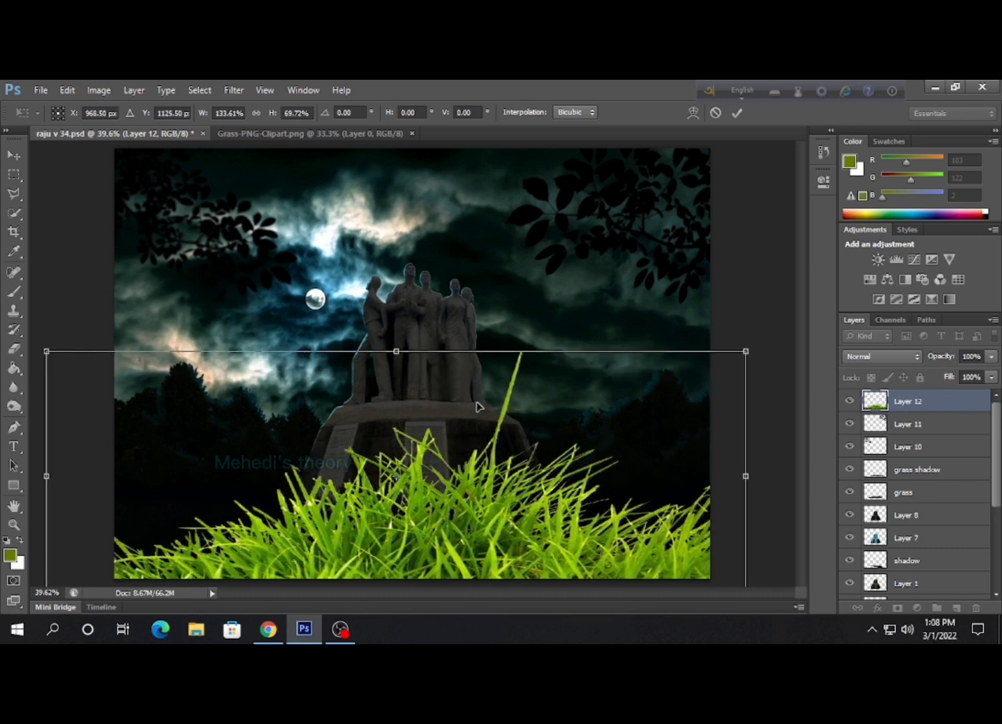
{"action": "mouse_move", "coordinate": [743, 350]}
{"action": "left_mouse_down"}
{"action": "mouse_move", "coordinate": [752, 365]}
{"action": "mouse_move", "coordinate": [729, 393]}
{"action": "left_mouse_up"}
{"action": "key", "text": "m"}
{"action": "key", "text": "Return"}
{"action": "key", "text": "e"}
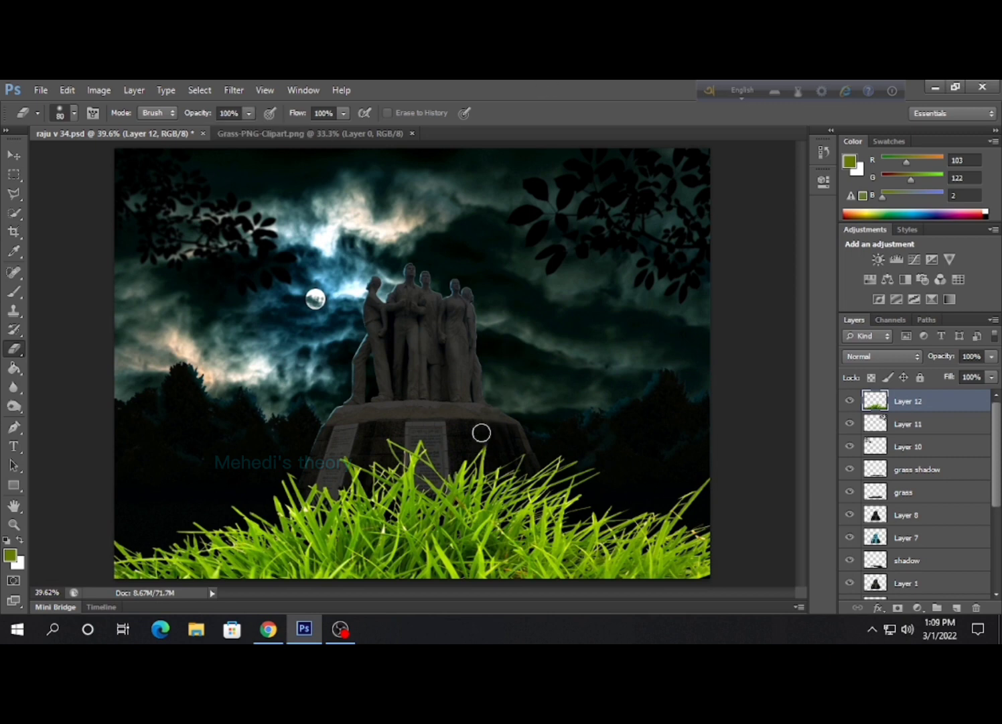
Turn the grass completely black with Levels.
{"action": "left_click", "coordinate": [99, 90]}
{"action": "left_click", "coordinate": [288, 132]}
{"action": "left_click_drag", "start_coordinate": [818, 377], "coordinate": [516, 353]}
{"action": "left_click", "coordinate": [851, 171]}
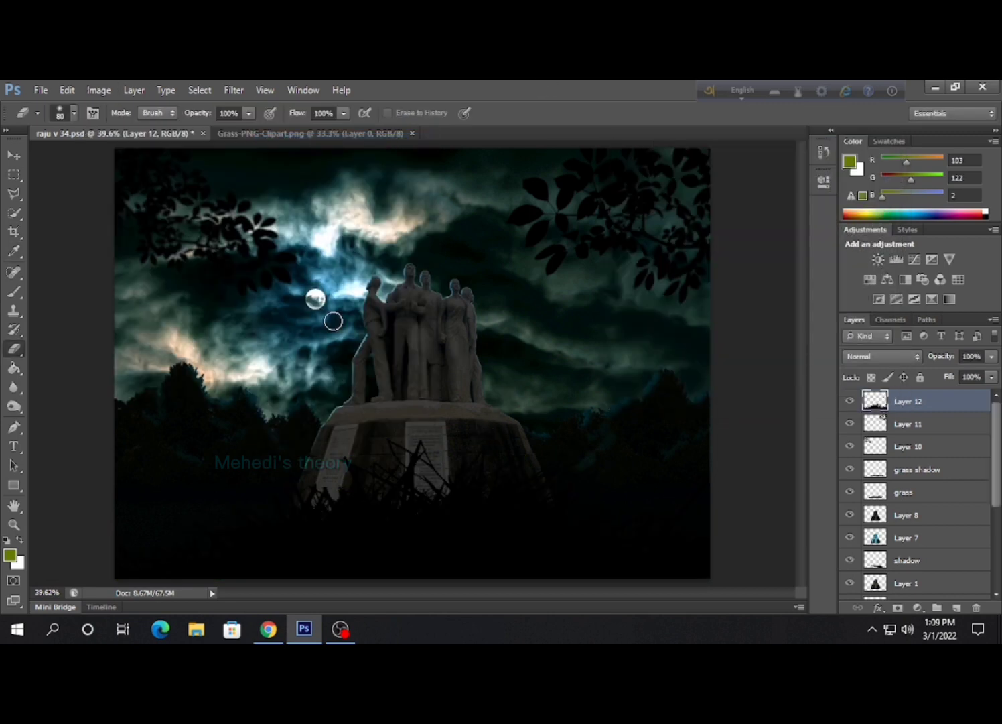
Paste the black grass and move it down to uncover the statue base.
{"action": "left_click", "coordinate": [99, 90]}
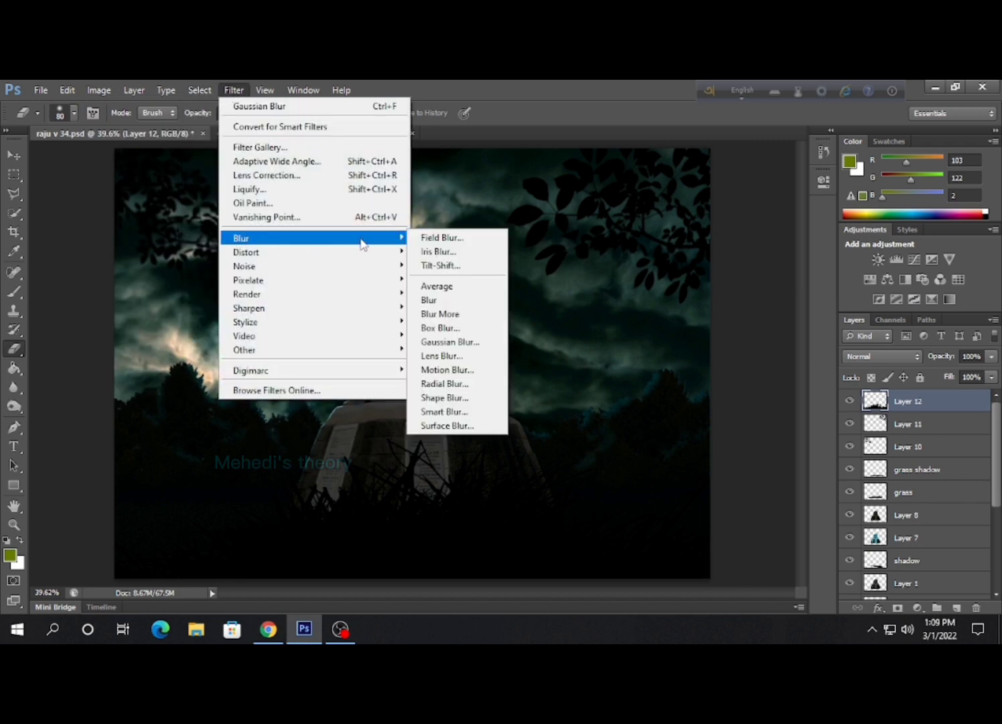
{"action": "left_click", "coordinate": [509, 128]}
{"action": "key", "text": "ctrl+v"}
{"action": "left_click", "coordinate": [14, 154]}
{"action": "left_click_drag", "start_coordinate": [260, 455], "coordinate": [261, 561]}
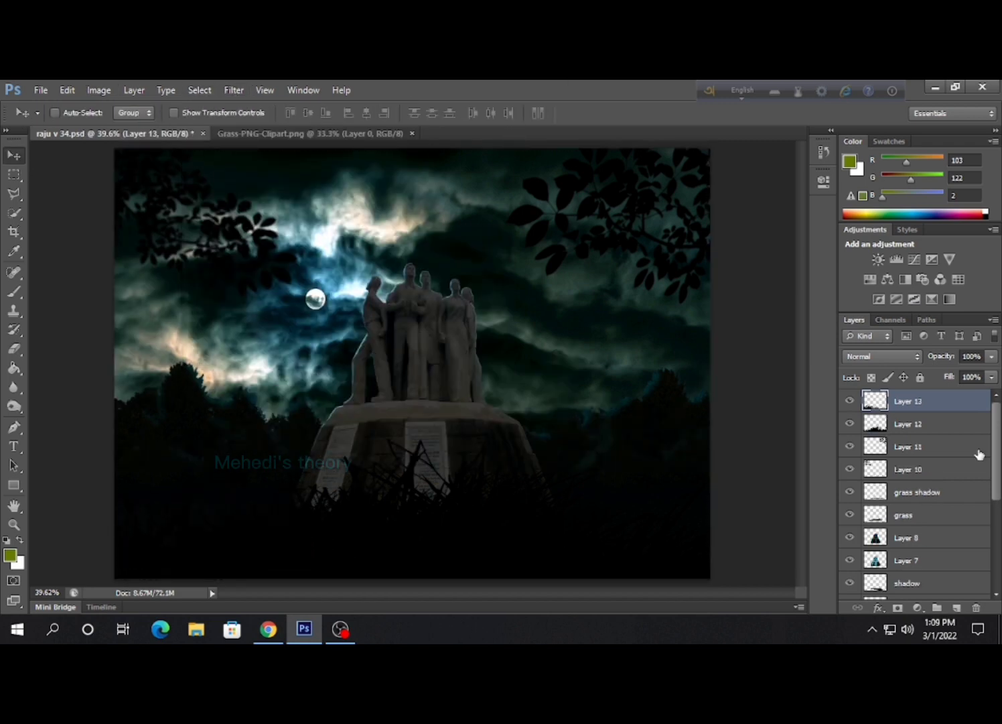
Apply Gaussian Blur at radius 23.7 to both Layer 12 and Layer 13.
{"action": "left_click", "coordinate": [938, 423]}
{"action": "left_click_drag", "start_coordinate": [650, 532], "coordinate": [199, 528]}
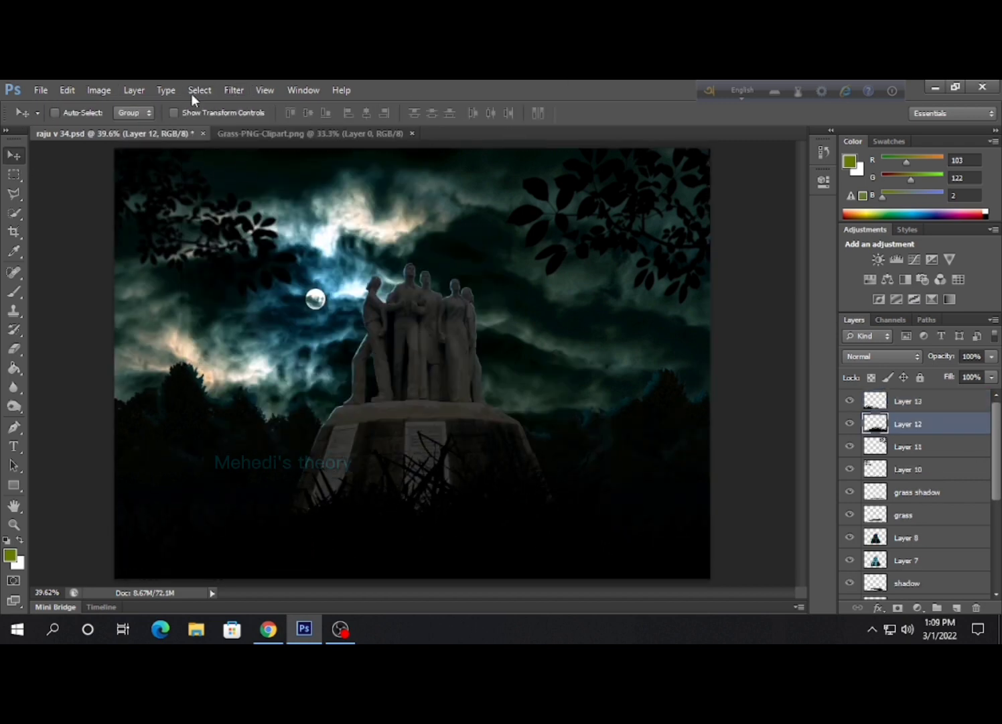
{"action": "left_click", "coordinate": [234, 90]}
{"action": "left_click", "coordinate": [443, 343]}
{"action": "left_click_drag", "start_coordinate": [577, 396], "coordinate": [594, 398]}
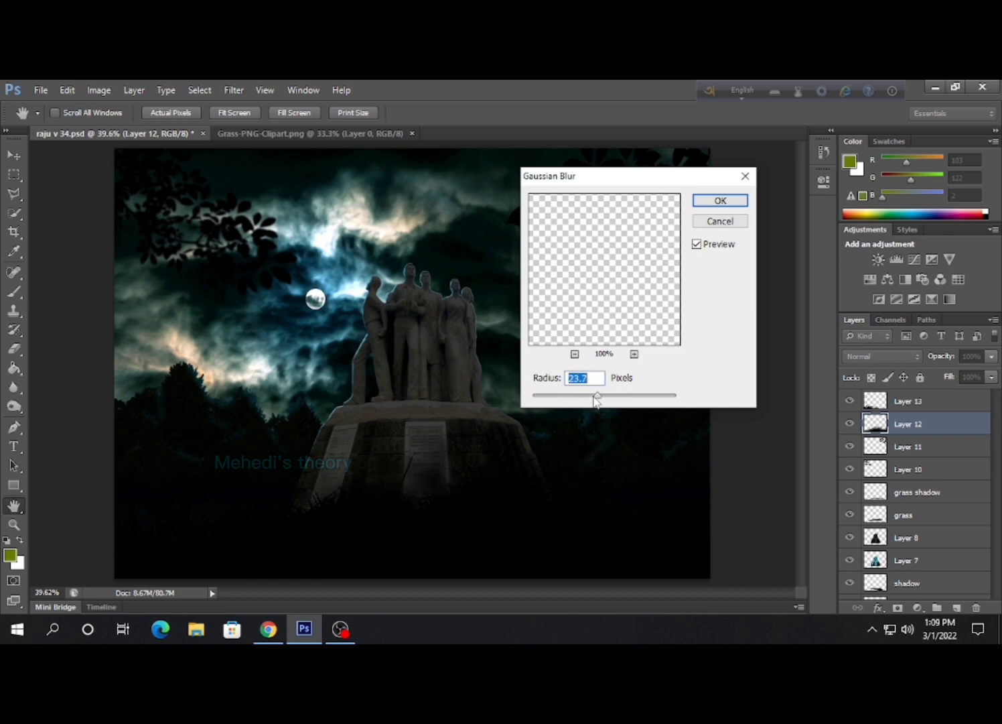
{"action": "left_click", "coordinate": [712, 221]}
{"action": "left_click", "coordinate": [910, 403]}
{"action": "left_click", "coordinate": [233, 90]}
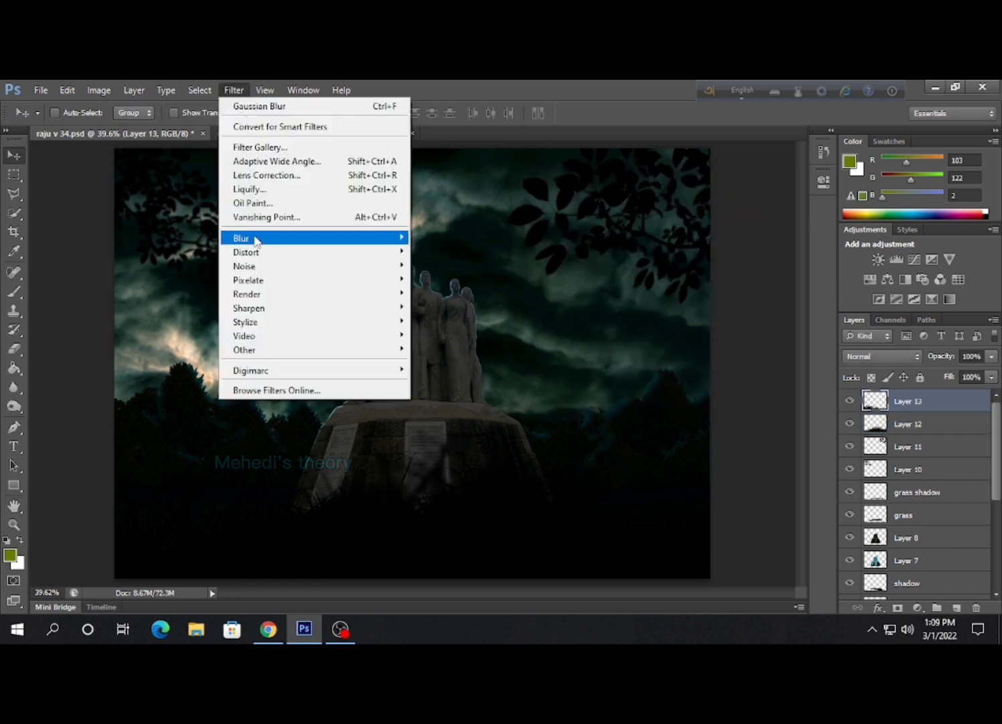
{"action": "left_click", "coordinate": [443, 343]}
{"action": "key", "text": "Return"}
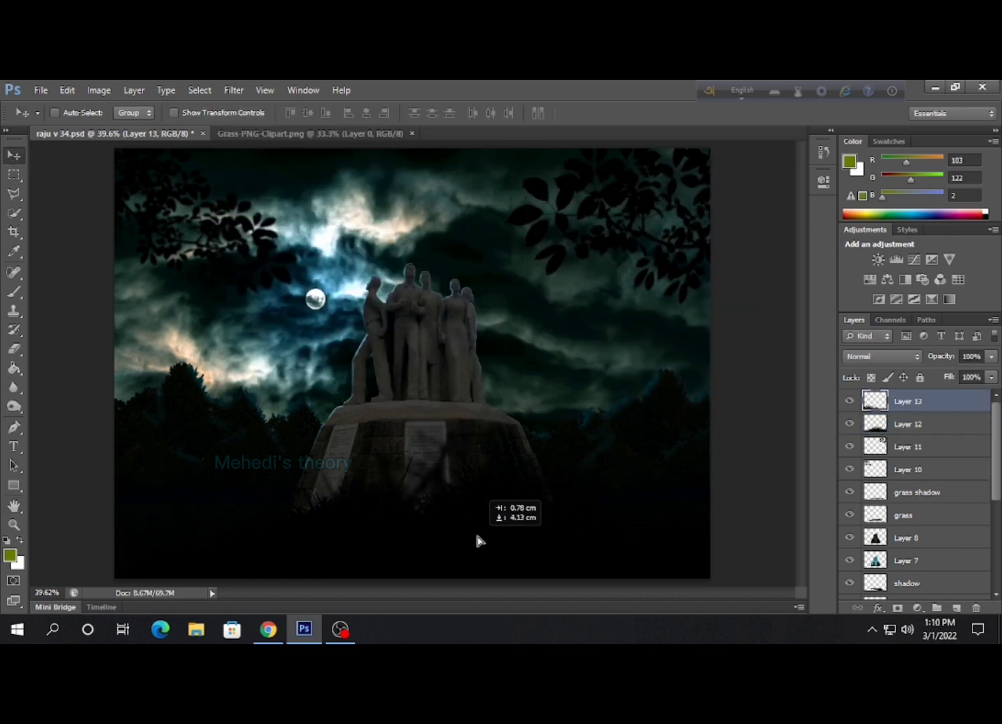
Merge Layer 12 down into Layer 11.
{"action": "key", "text": "alt+["}
{"action": "left_click_drag", "start_coordinate": [576, 545], "coordinate": [189, 613]}
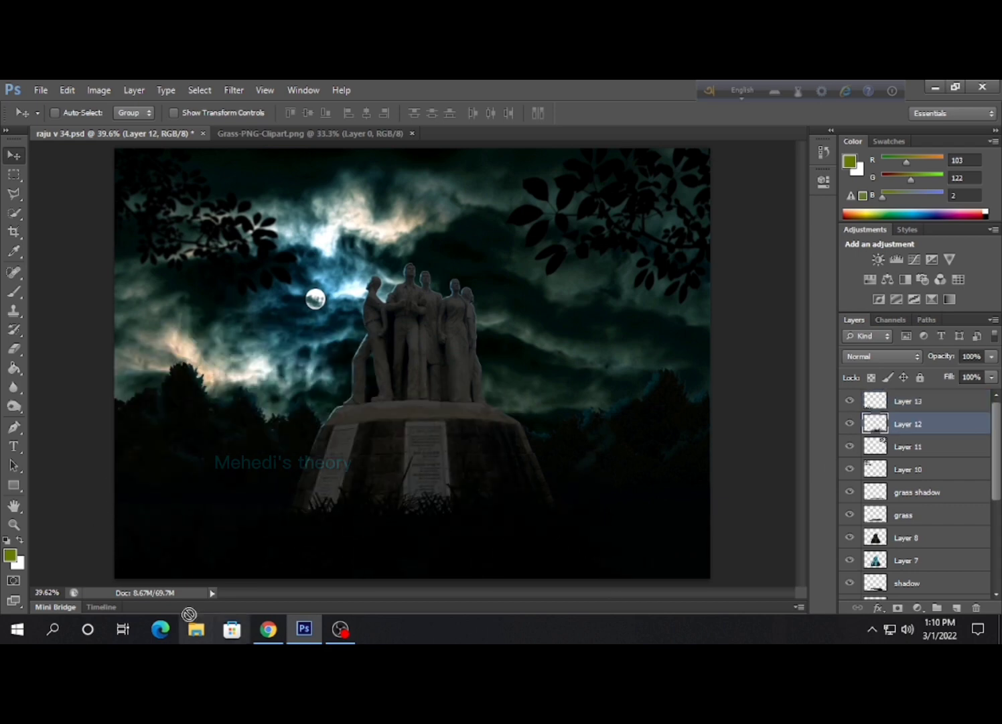
{"action": "key", "text": "ctrl+e"}
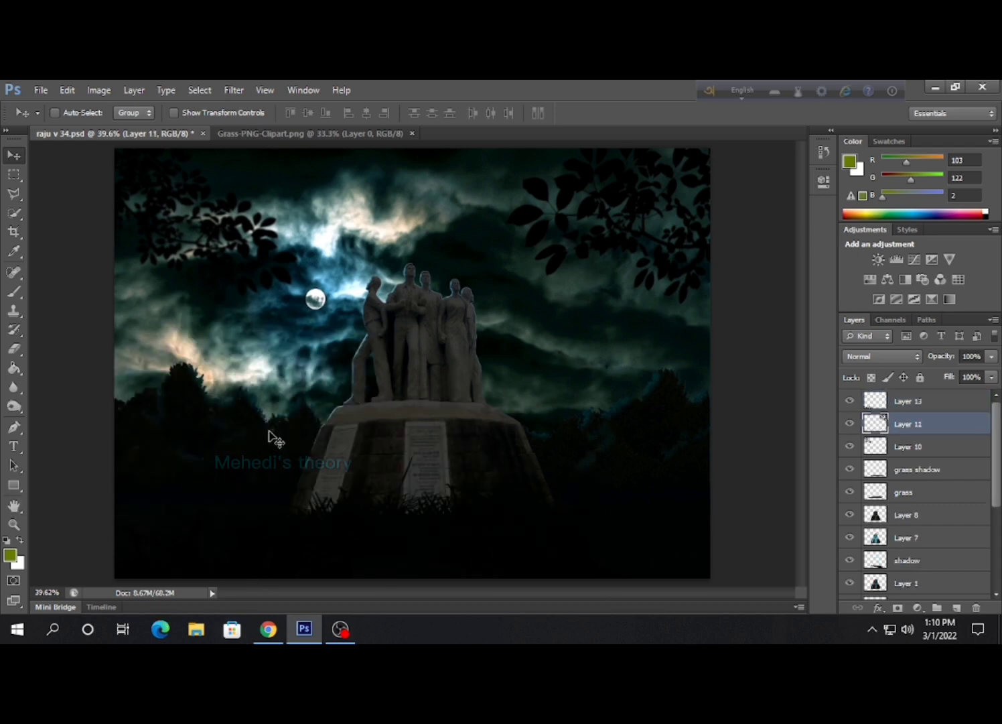
Duplicate the bright statue Layer 7 to the top of the stack and name it 'moon glow'.
{"action": "key", "text": "m"}
{"action": "left_click", "coordinate": [881, 515]}
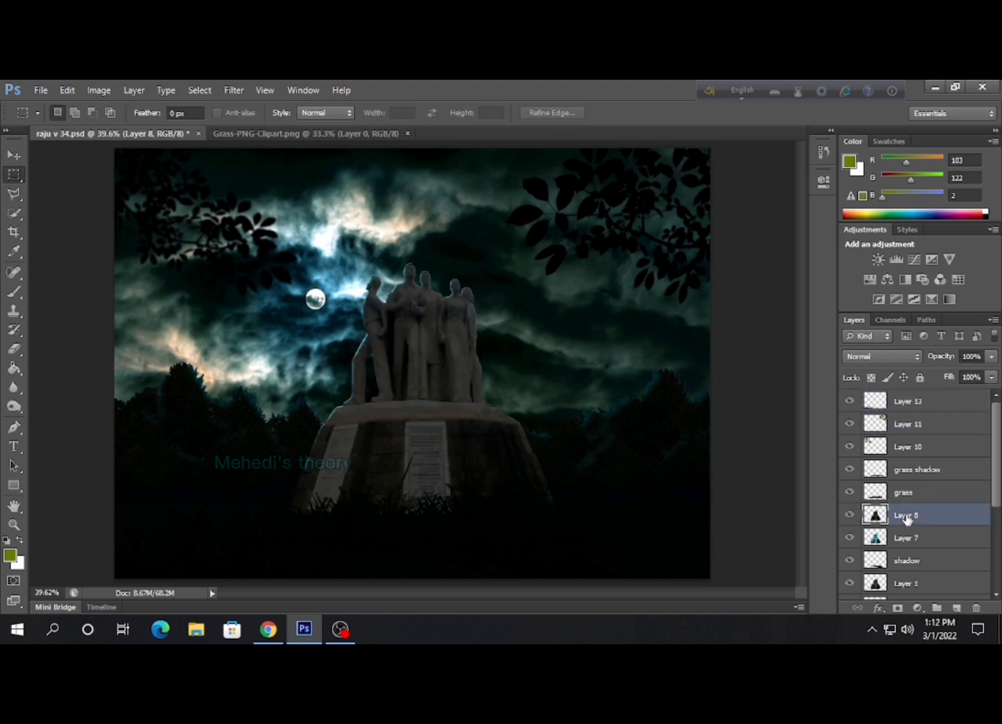
{"action": "left_click", "coordinate": [891, 537]}
{"action": "key", "text": "ctrl+j"}
{"action": "key", "text": "ctrl+shift+]"}
{"action": "key", "text": "v"}
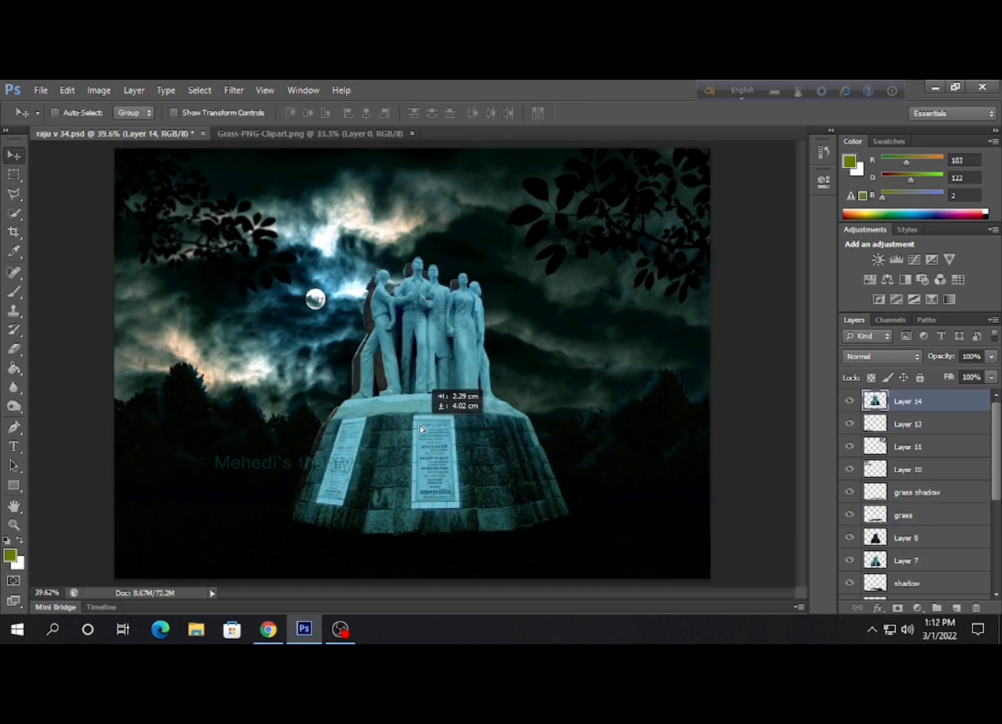
{"action": "left_click_drag", "start_coordinate": [410, 392], "coordinate": [418, 432]}
{"action": "type", "text": "glow"}
{"action": "key", "text": "Return"}
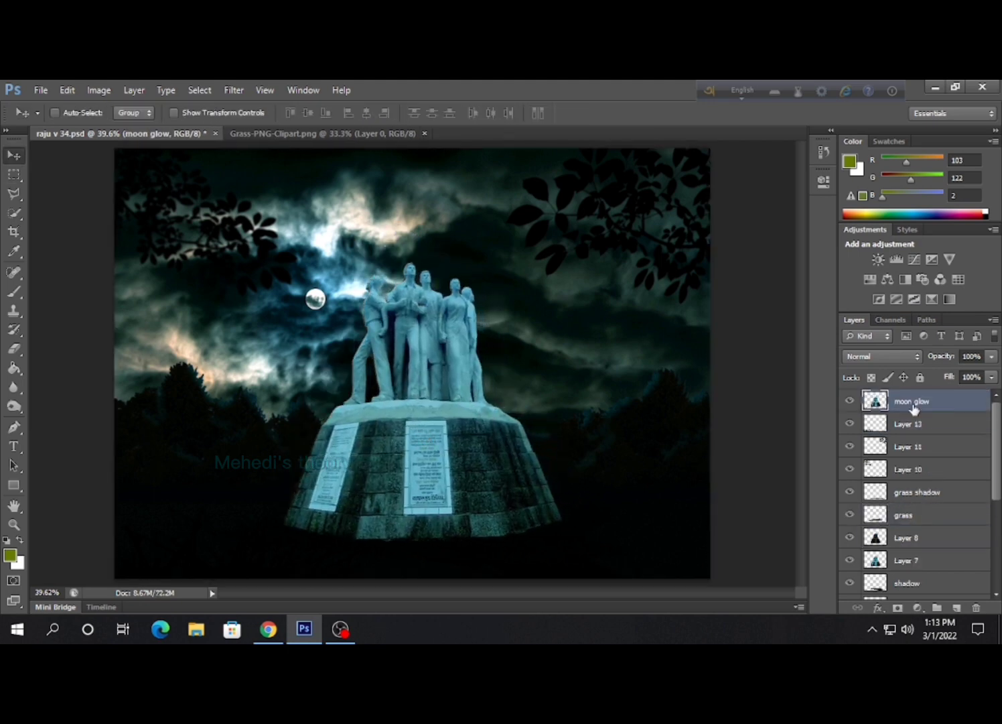
Apply a Zoom Radial Blur to moon glow, then hide the layer.
{"action": "left_click", "coordinate": [234, 89]}
{"action": "left_click", "coordinate": [440, 384]}
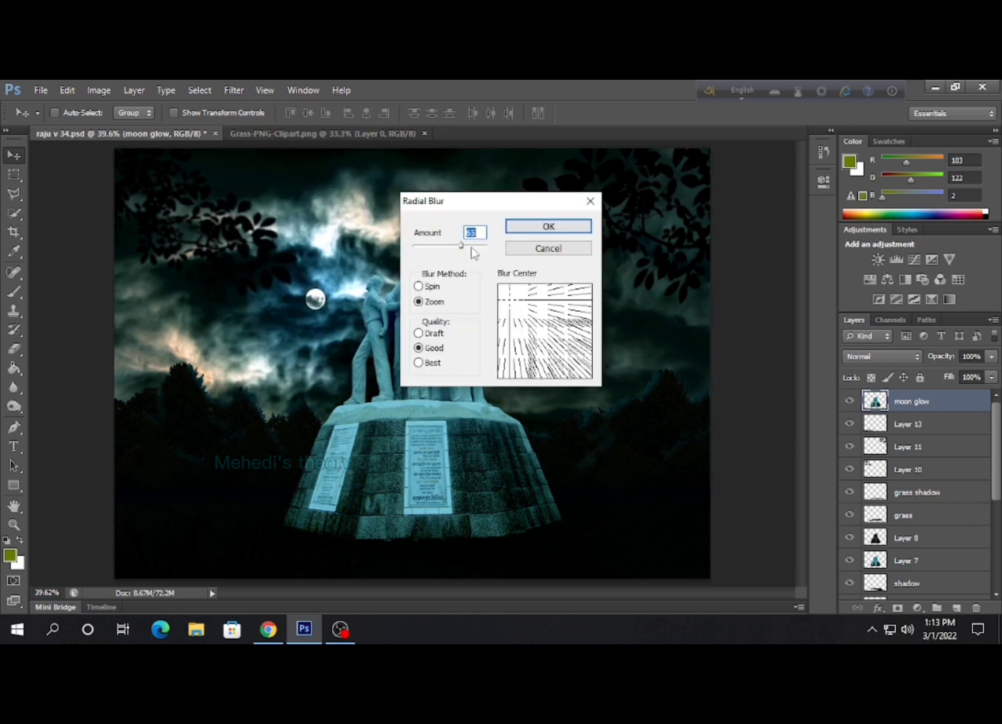
{"action": "left_click", "coordinate": [548, 227]}
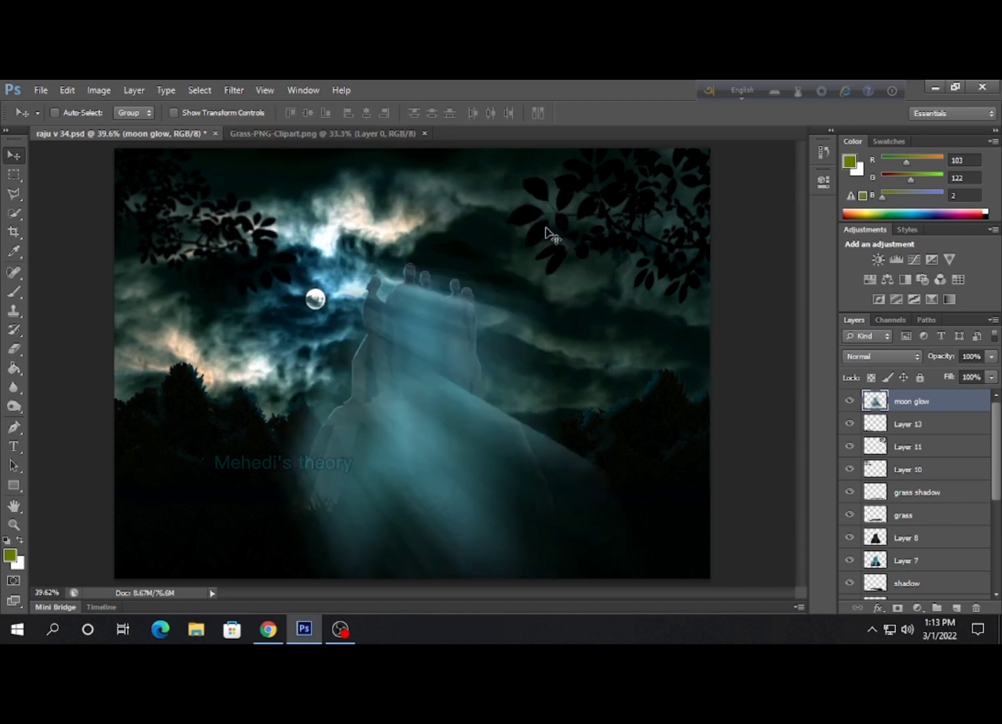
{"action": "key", "text": "ctrl+t"}
{"action": "left_click", "coordinate": [13, 174]}
Quick-select the statue and base, then try and undo deleting the glow inside it.
{"action": "left_click", "coordinate": [849, 400]}
{"action": "left_click", "coordinate": [906, 537]}
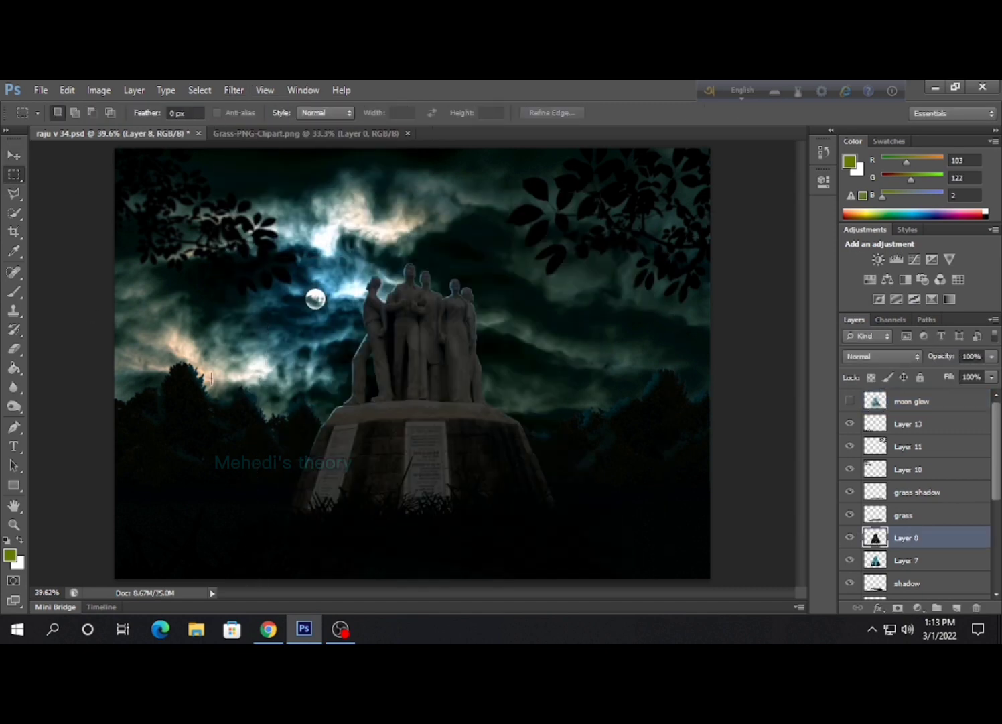
{"action": "key", "text": "w"}
{"action": "left_click_drag", "start_coordinate": [418, 349], "coordinate": [398, 456]}
{"action": "left_click", "coordinate": [850, 401]}
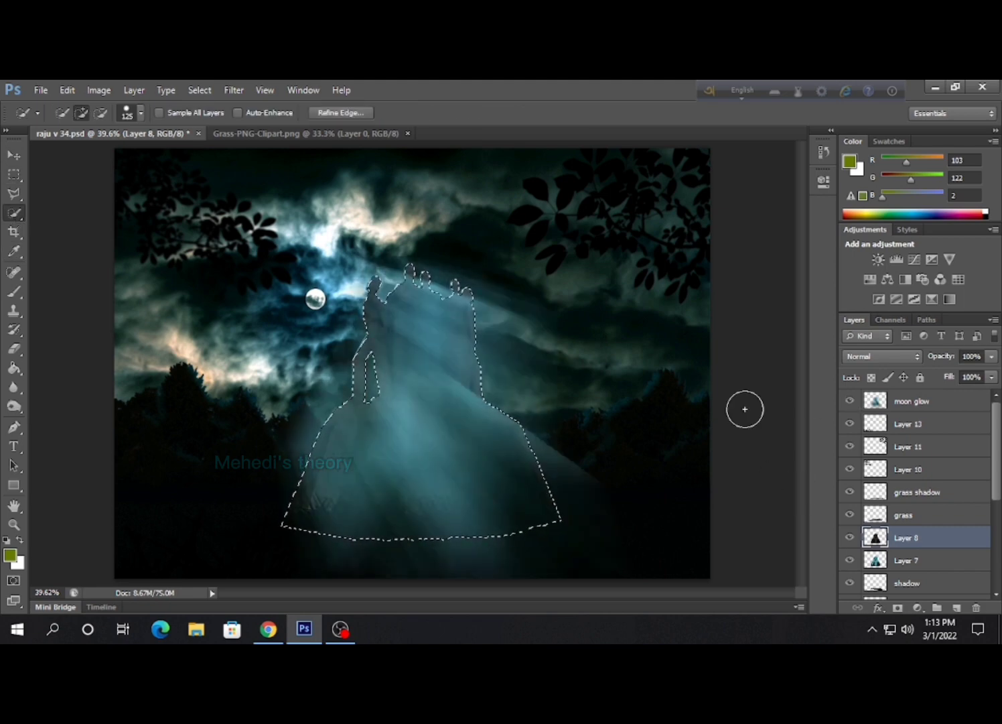
{"action": "left_click", "coordinate": [902, 401]}
{"action": "key", "text": "Delete"}
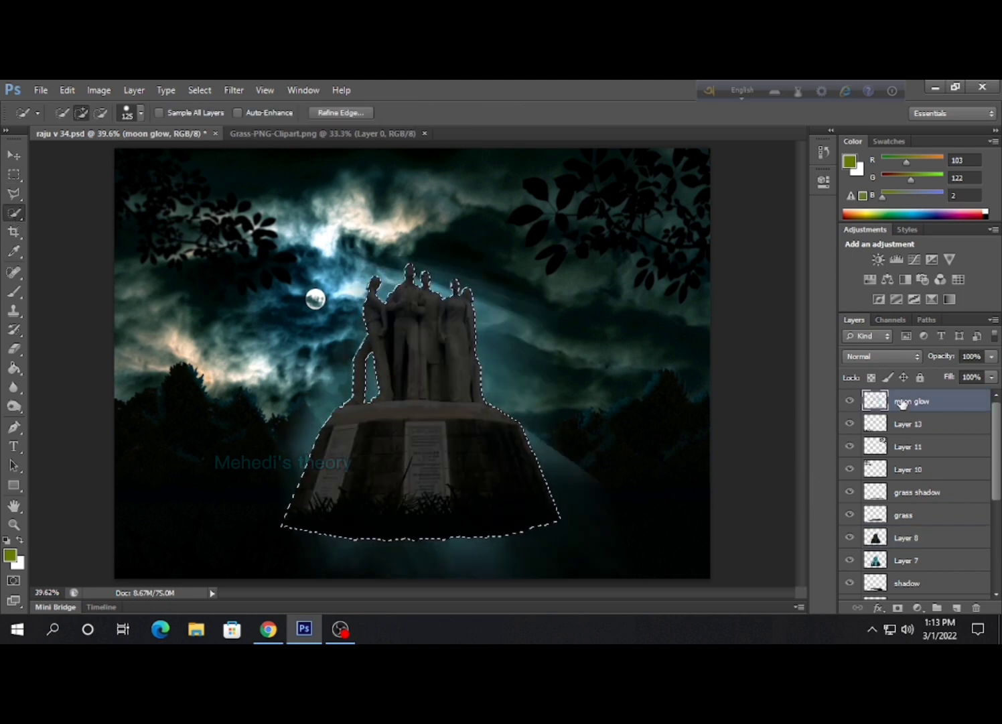
{"action": "key", "text": "ctrl+z"}
Deselect and set the moon glow layer to 48% opacity.
{"action": "left_click", "coordinate": [14, 174]}
{"action": "left_click", "coordinate": [438, 457]}
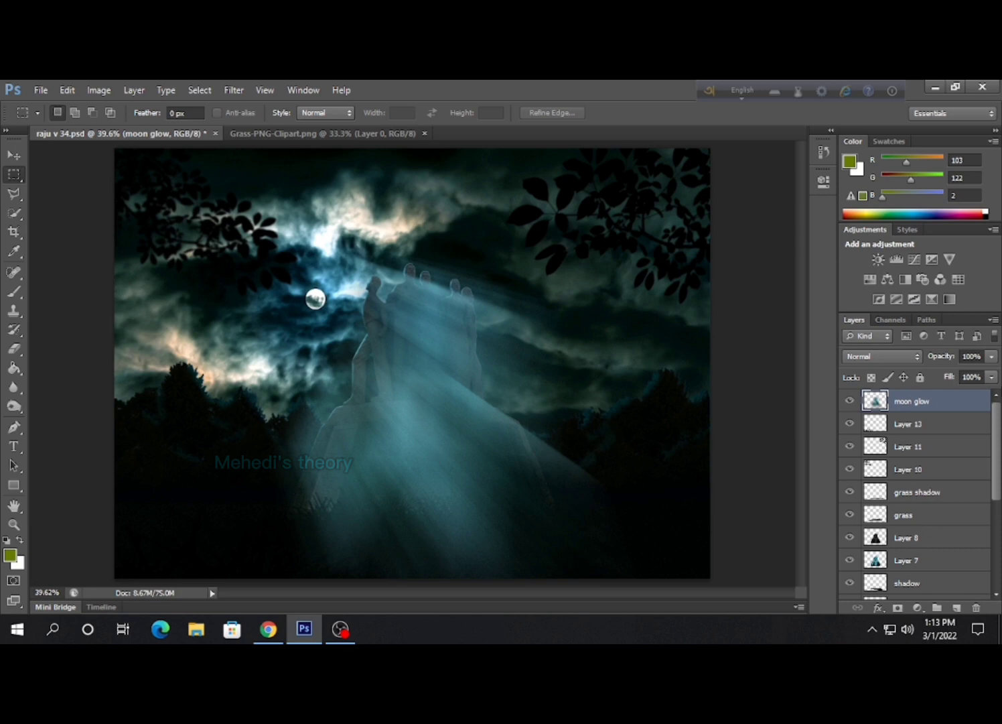
{"action": "left_click_drag", "start_coordinate": [991, 356], "coordinate": [946, 376]}
Reselect the statue with Quick Selection and invert the selection.
{"action": "left_click", "coordinate": [906, 537]}
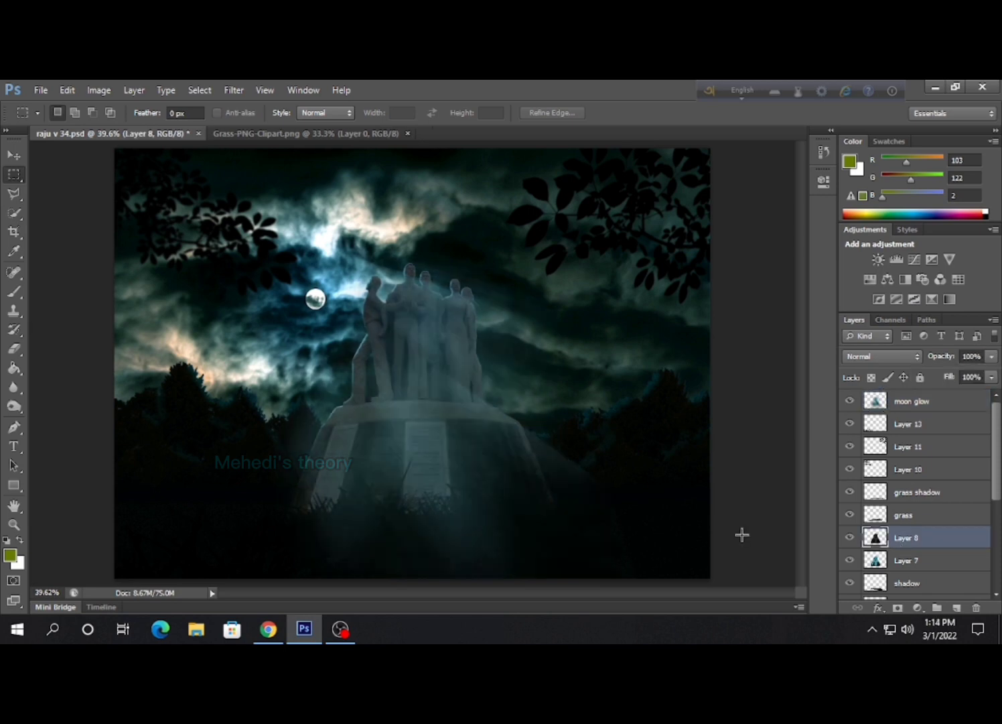
{"action": "left_click", "coordinate": [14, 213]}
{"action": "left_click_drag", "start_coordinate": [415, 302], "coordinate": [373, 488]}
{"action": "left_click", "coordinate": [200, 90]}
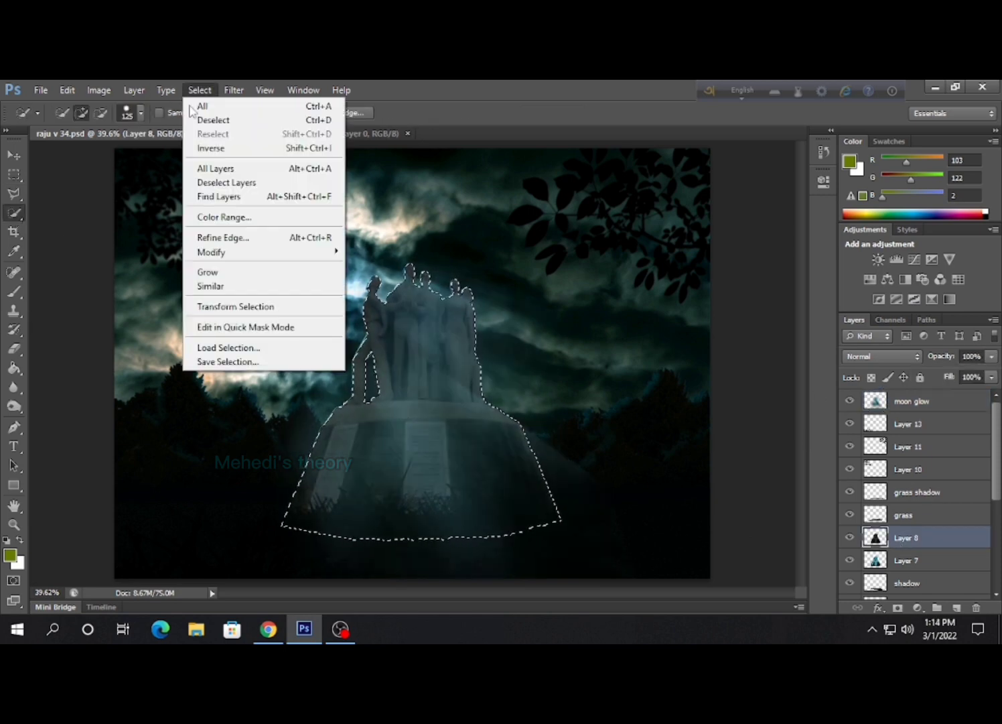
{"action": "left_click", "coordinate": [201, 149]}
Clear the selection and zoom in on the statue base to inspect the glow.
{"action": "key", "text": "e"}
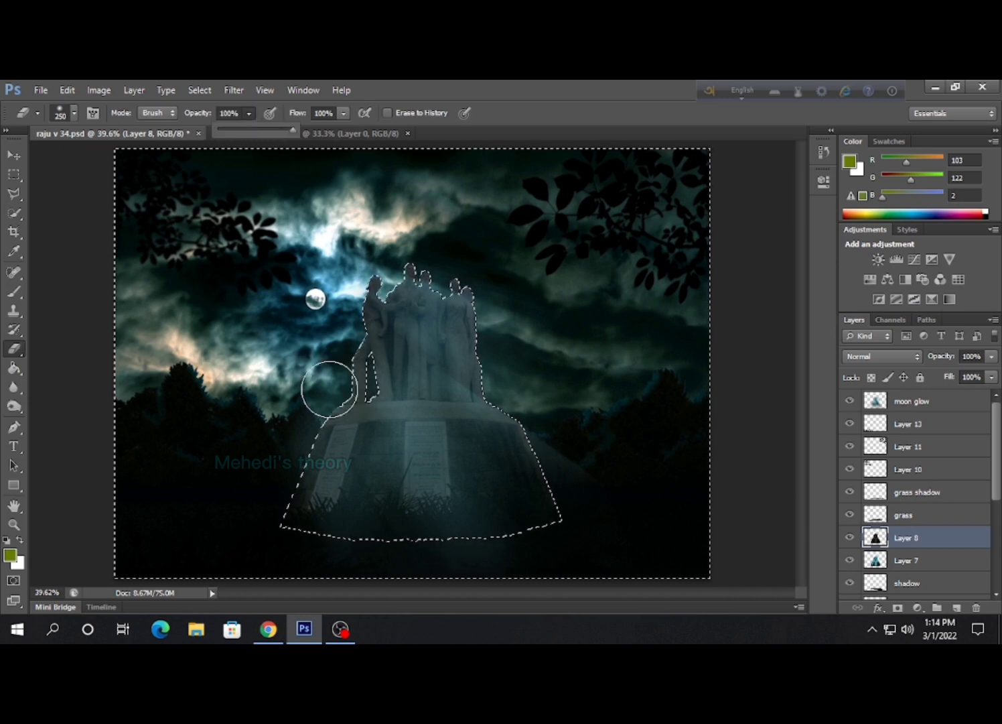
{"action": "left_click", "coordinate": [319, 309], "text": "ctrl"}
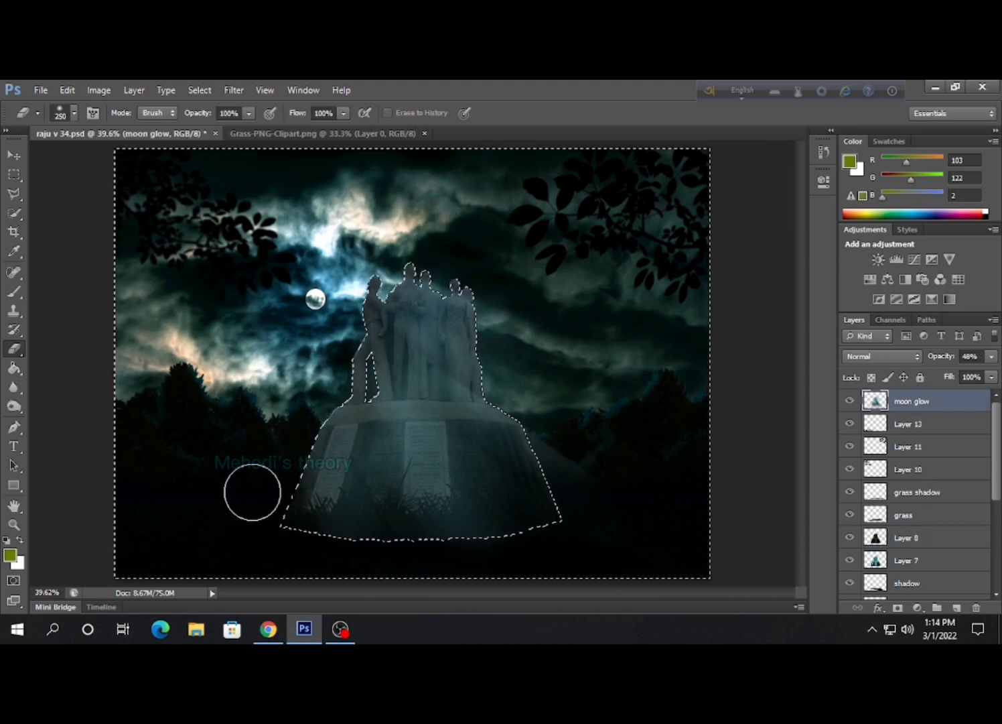
{"action": "key", "text": "m"}
{"action": "left_click", "coordinate": [189, 244]}
{"action": "key", "text": "z"}
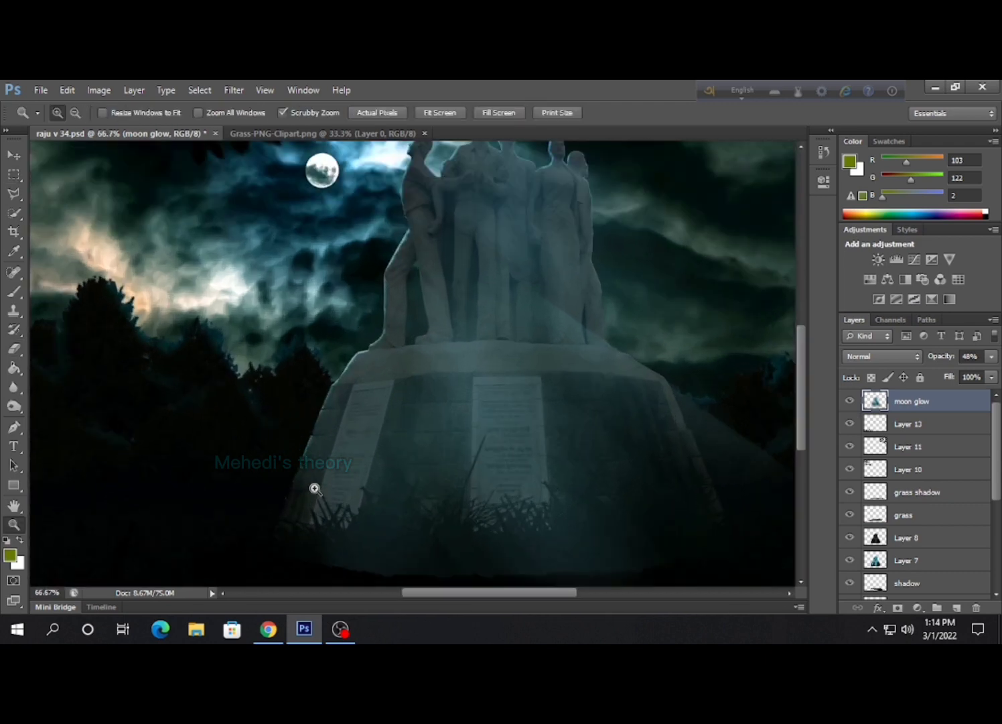
{"action": "left_click_drag", "start_coordinate": [313, 486], "coordinate": [194, 481]}
Erase moon glow rays with a weaker, smaller eraser, comparing results with undo.
{"action": "key", "text": "e"}
{"action": "left_click_drag", "start_coordinate": [349, 529], "coordinate": [410, 504]}
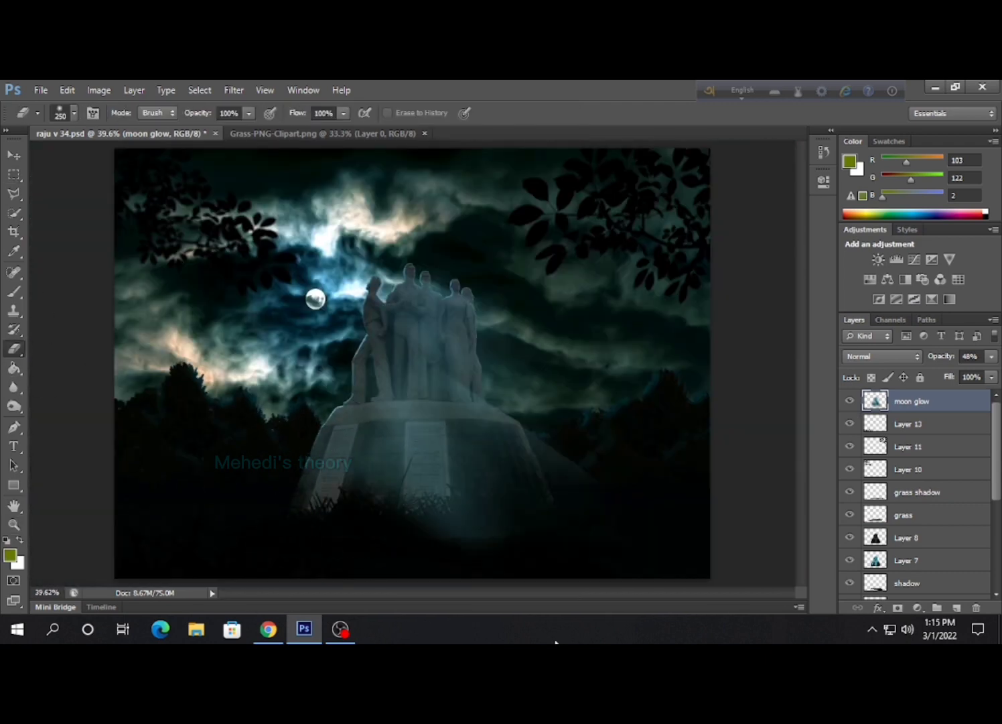
{"action": "key", "text": "2"}
{"action": "key", "text": "6"}
{"action": "key", "text": "bracketleft"}
{"action": "key", "text": "bracketleft"}
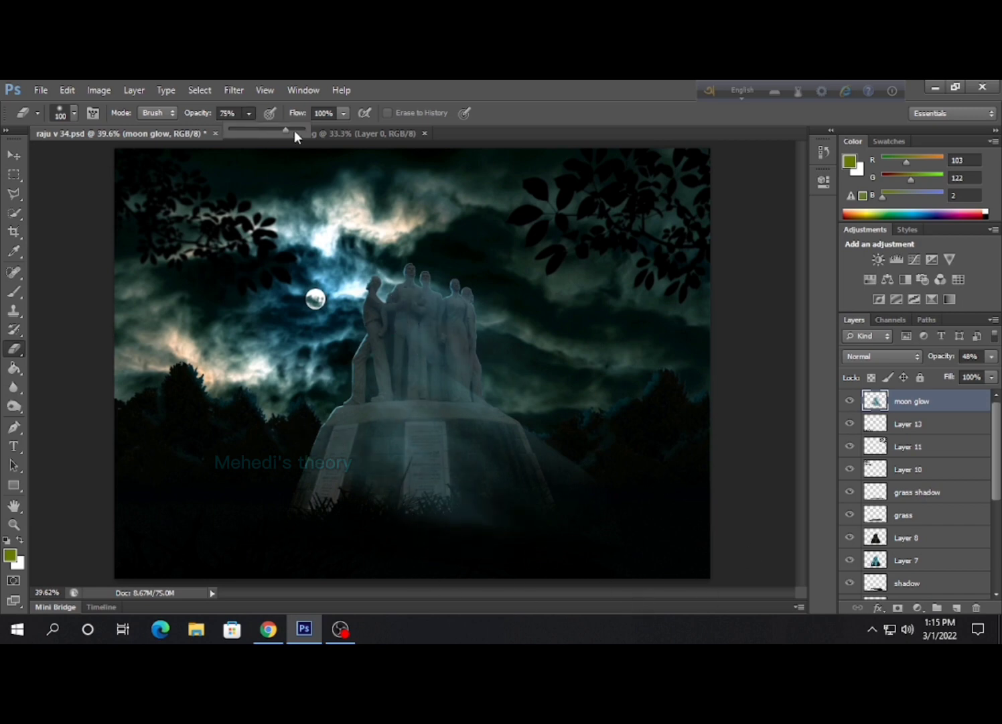
{"action": "key", "text": "ctrl+z"}
{"action": "key", "text": "ctrl+z"}
{"action": "key", "text": "ctrl+z"}
{"action": "key", "text": "ctrl+z"}
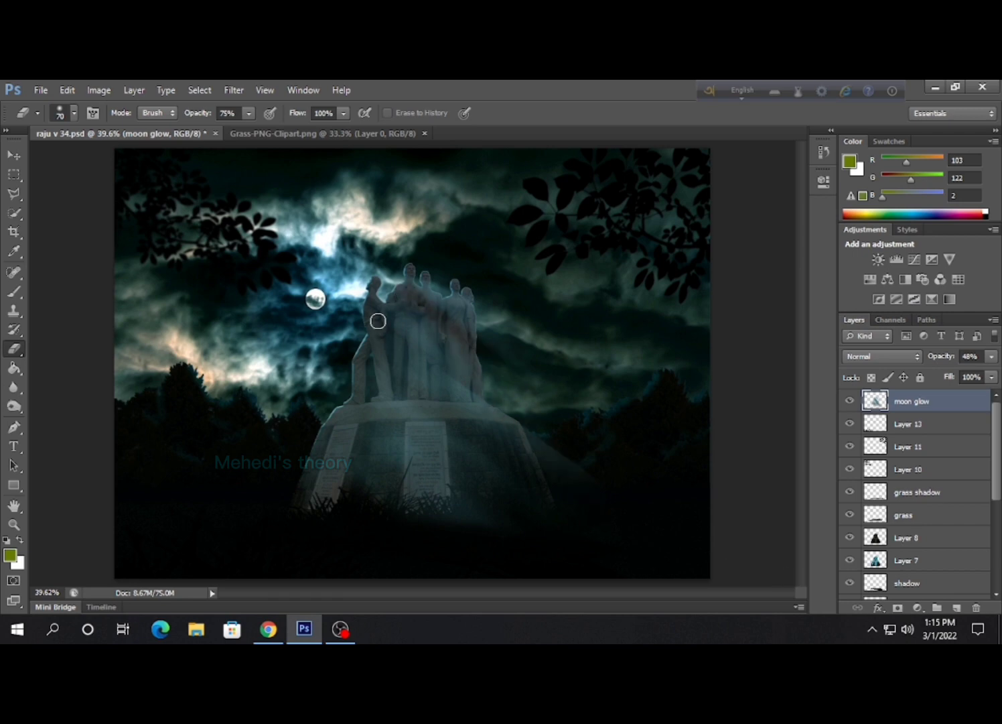
{"action": "key", "text": "ctrl+z"}
{"action": "key", "text": "ctrl+z"}
{"action": "key", "text": "ctrl+z"}
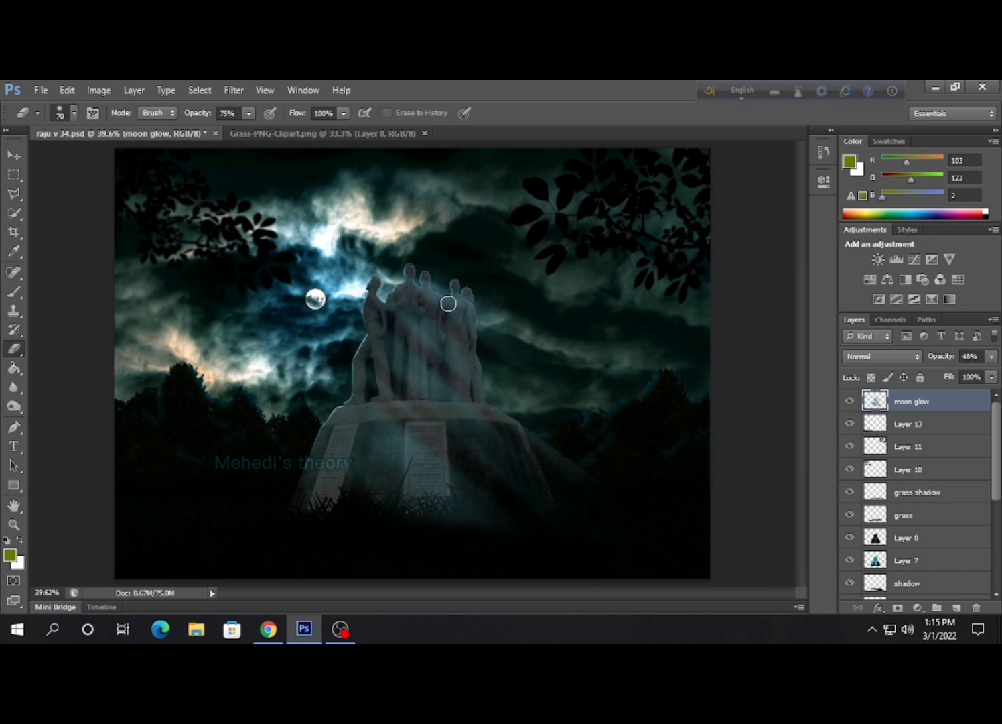
{"action": "key", "text": "ctrl+z"}
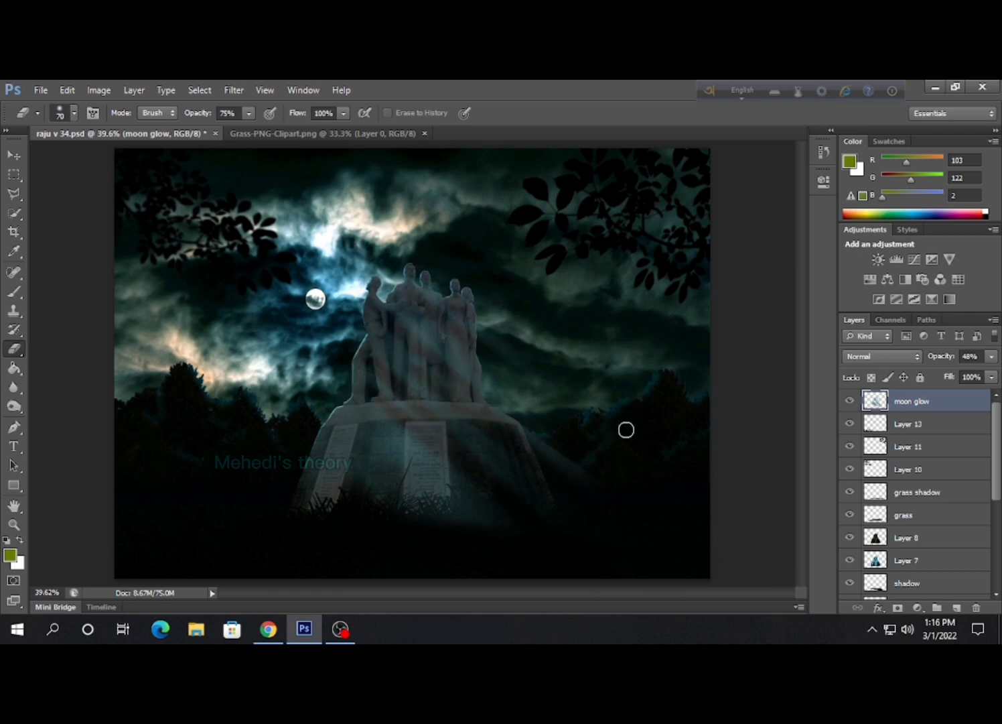
Fade the moon glow to 27% opacity, then hide the layer.
{"action": "left_click_drag", "start_coordinate": [992, 355], "coordinate": [946, 377]}
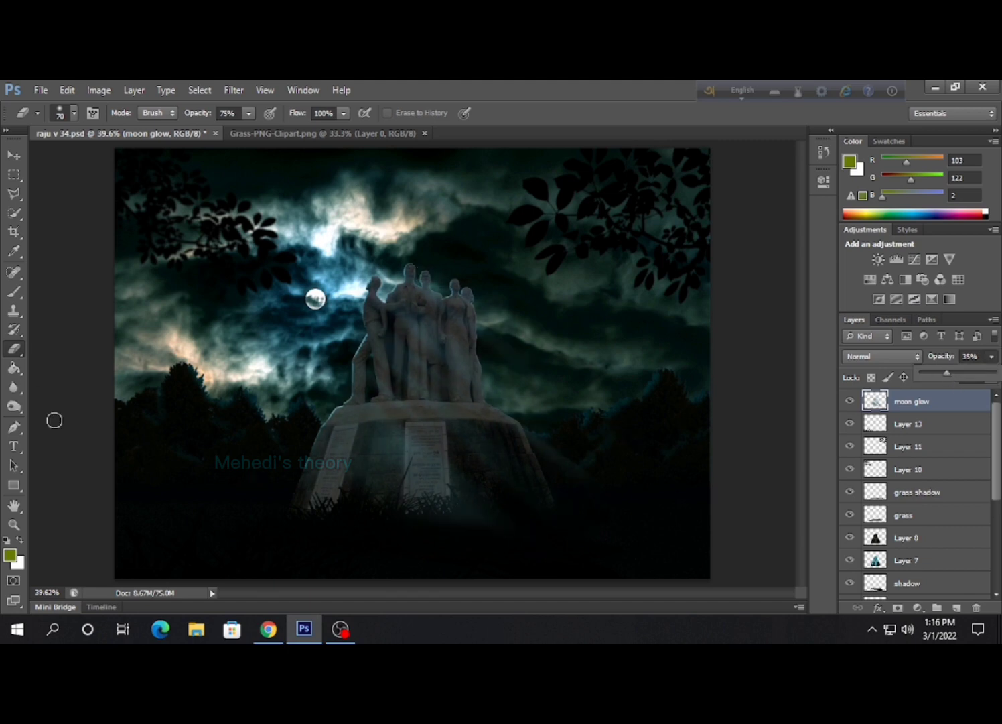
{"action": "left_click_drag", "start_coordinate": [248, 112], "coordinate": [213, 139]}
{"action": "key", "text": "bracketright"}
{"action": "key", "text": "bracketright"}
{"action": "key", "text": "bracketright"}
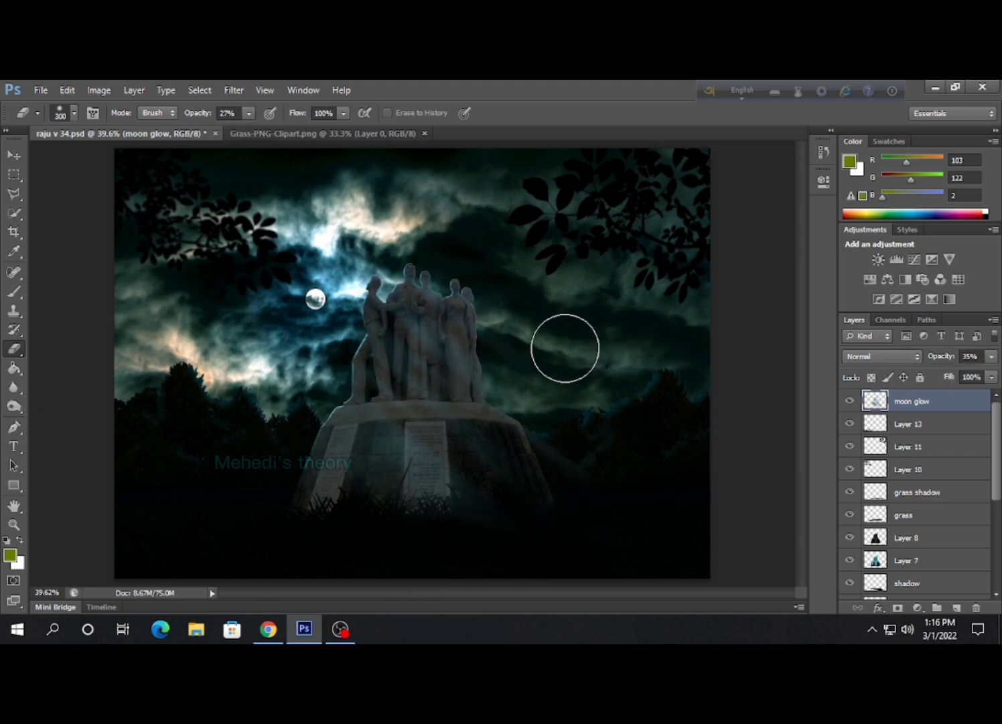
{"action": "left_click", "coordinate": [849, 401]}
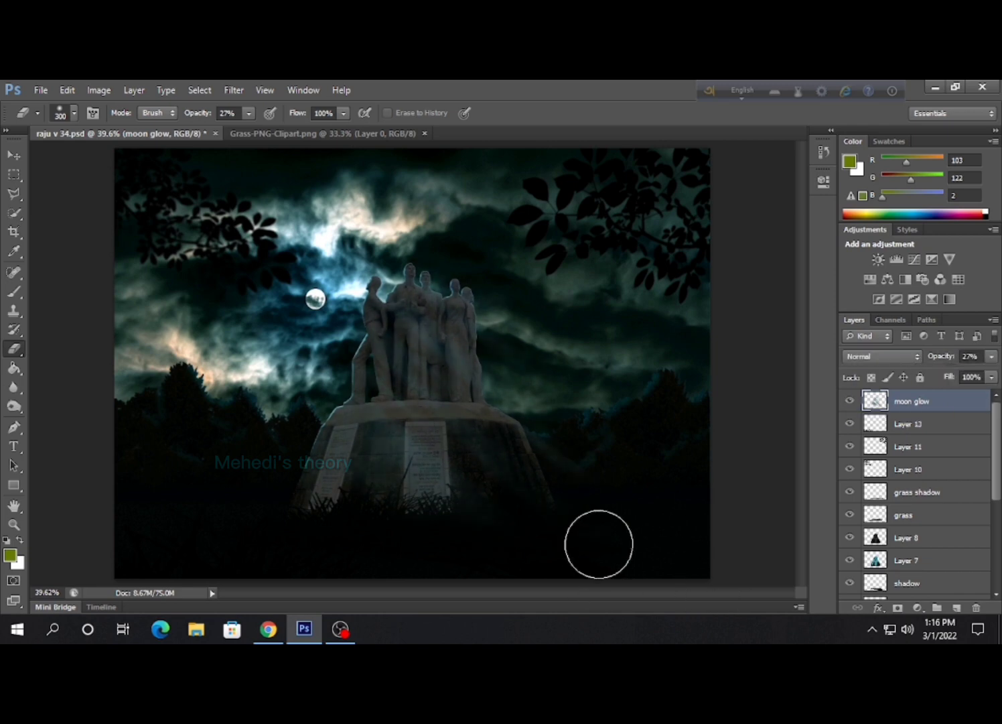